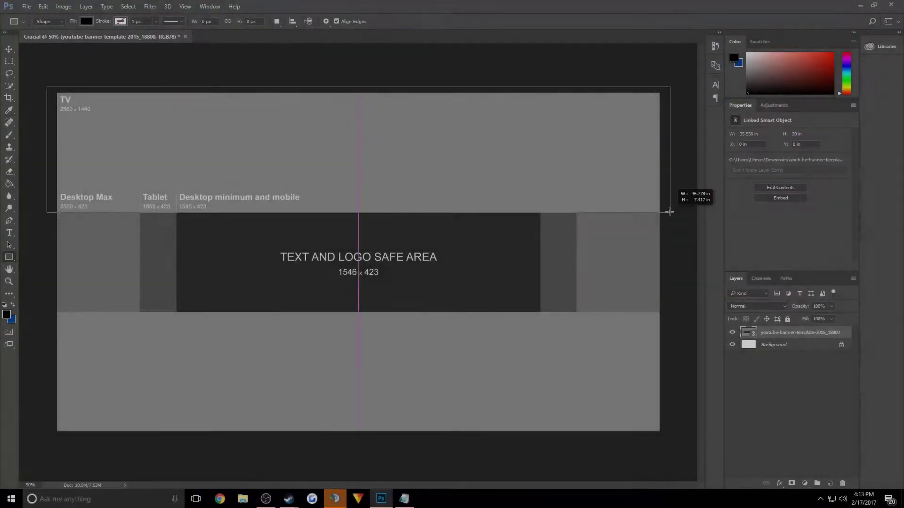
Step: Draw black rectangles over the banner's top and bottom, and delete the YouTube template layer
left_click_drag(46, 87, 669, 213)
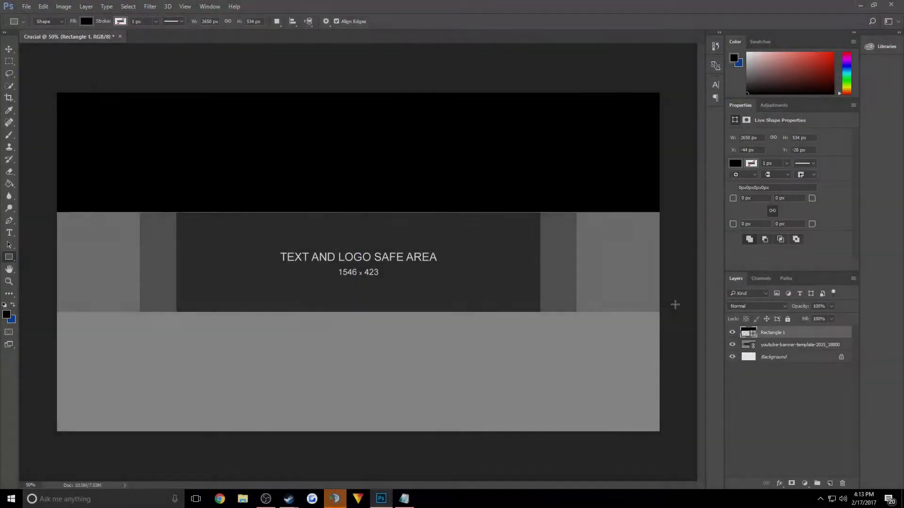
left_click_drag(128, 471, 128, 471)
left_click(791, 345)
key("Delete")
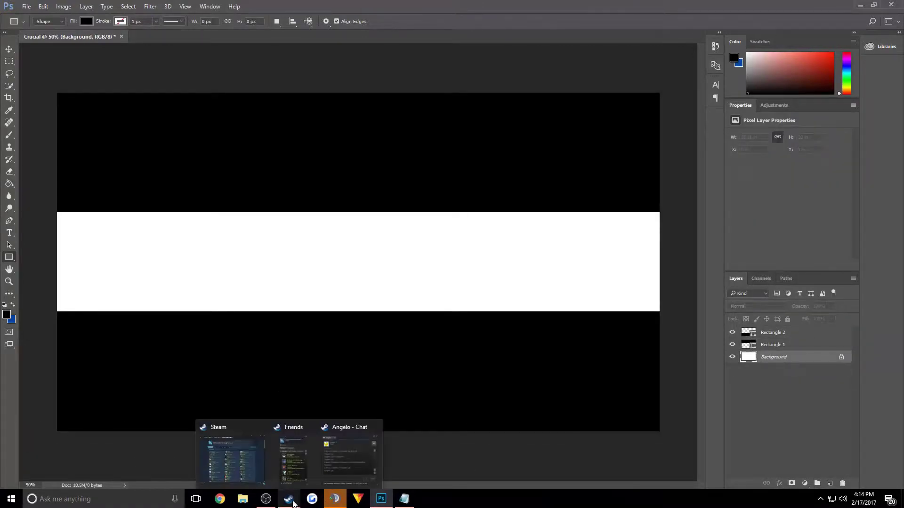
Step: Search Google Images for 'joker wallpaper' and scroll through the results
left_click(220, 499)
type("joker wallpaper")
key("Return")
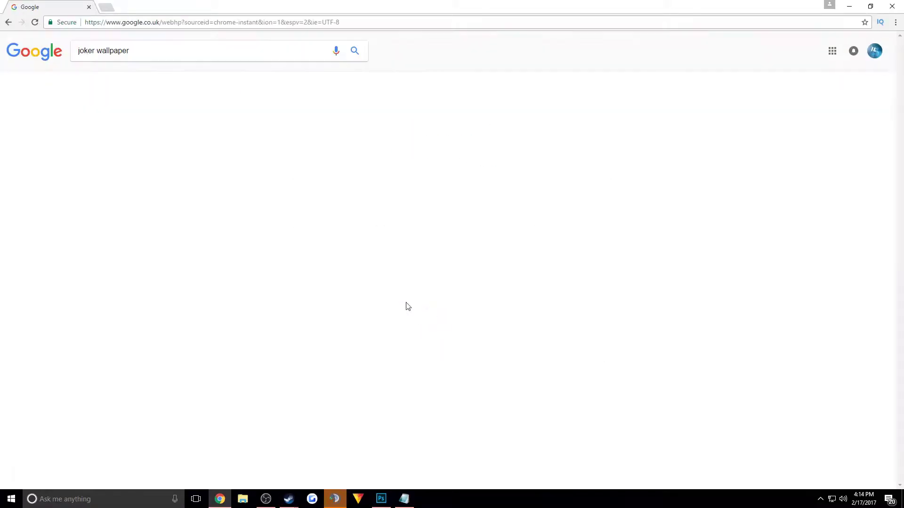
scroll(297, 160, "down", 2)
scroll(424, 245, "down", 5)
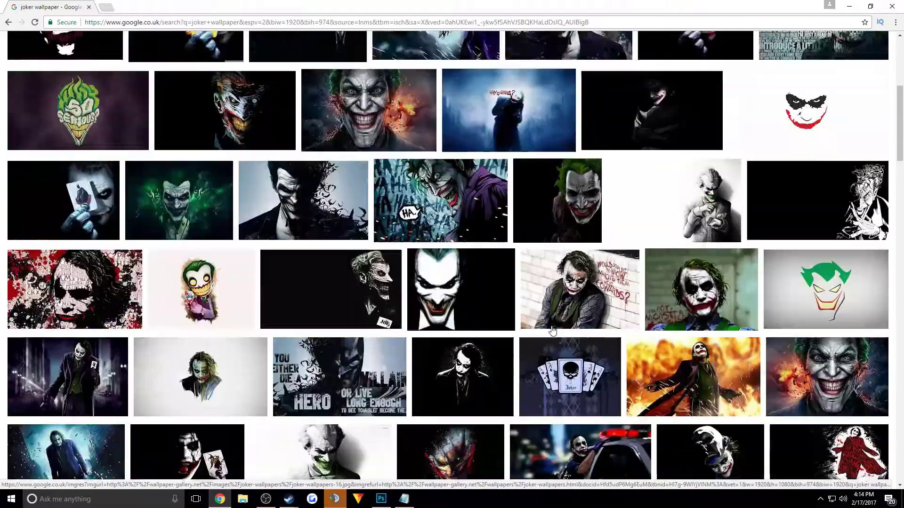
scroll(553, 331, "down", 5)
scroll(552, 331, "down", 10)
Step: Open the police-car Joker image at full size and download it
left_click(564, 230)
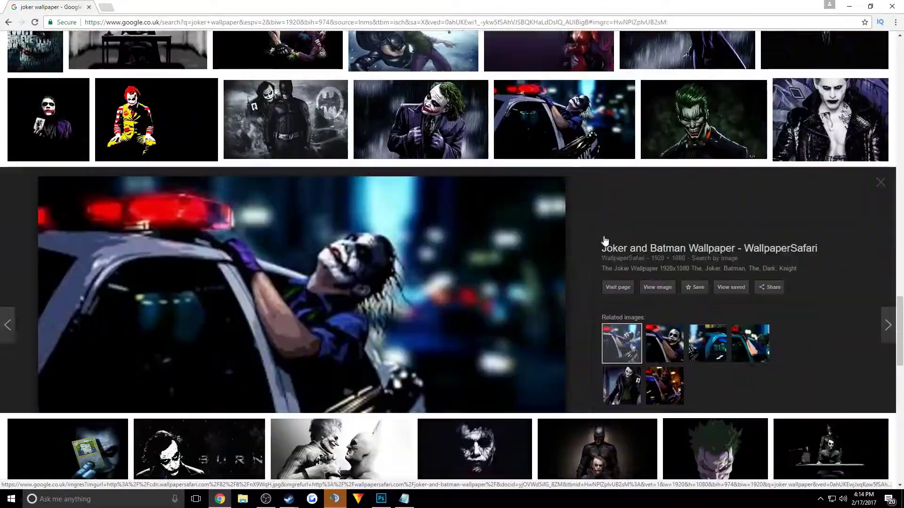
left_click(367, 174)
left_click(454, 325)
key("ctrl+w")
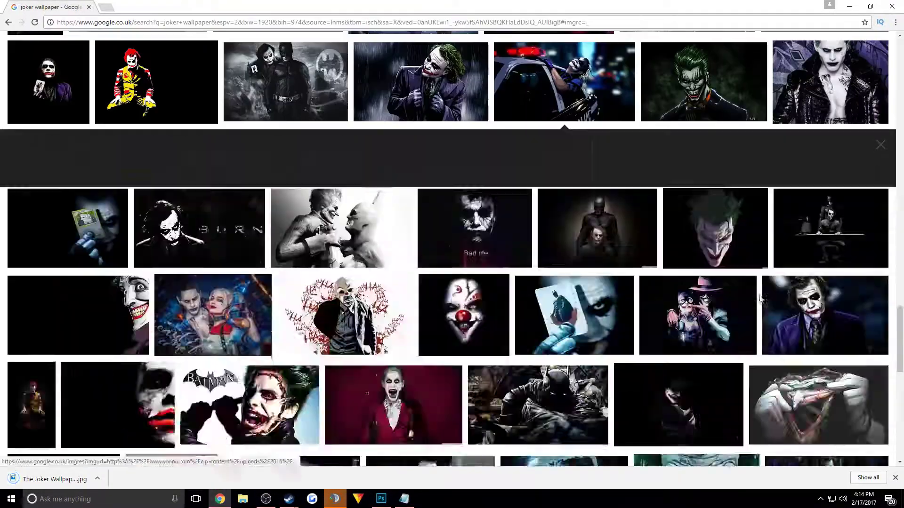
scroll(462, 426, "down", 7)
scroll(461, 426, "down", 3)
scroll(461, 426, "down", 3)
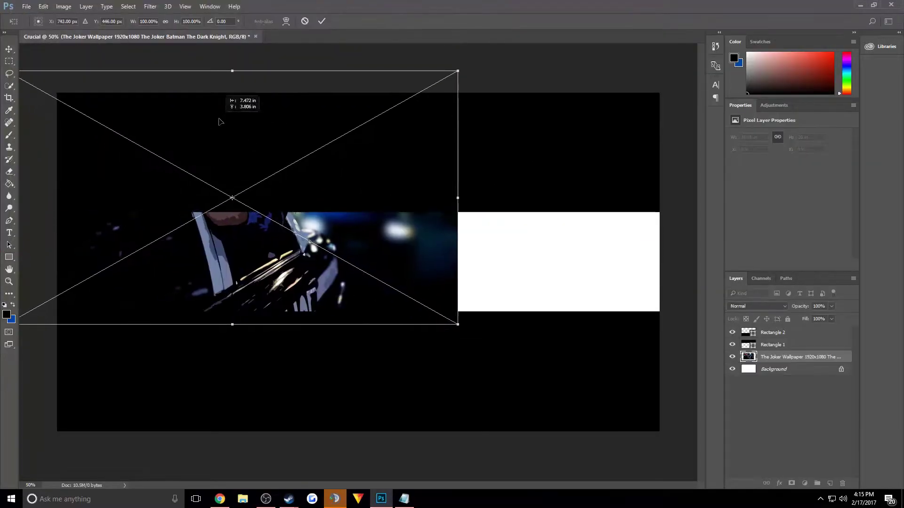
key("Return")
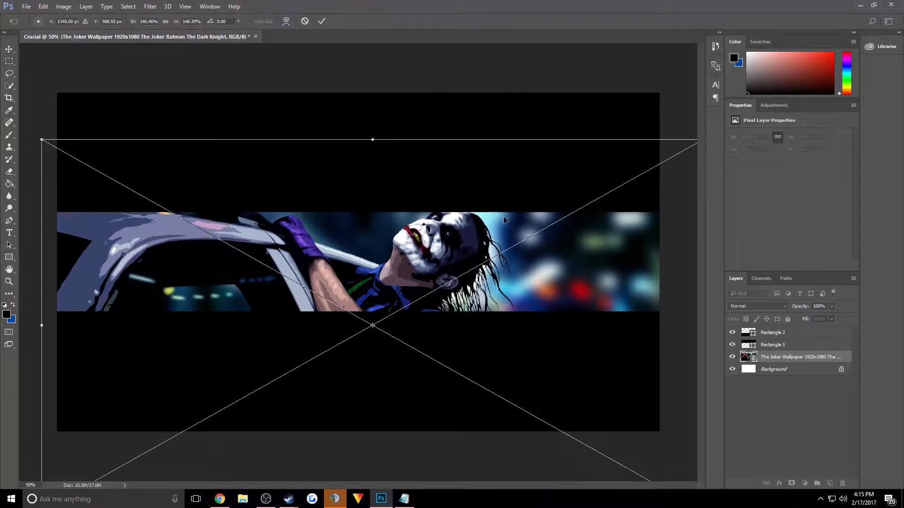
left_click_drag(504, 220, 537, 179)
key("Return")
key("u")
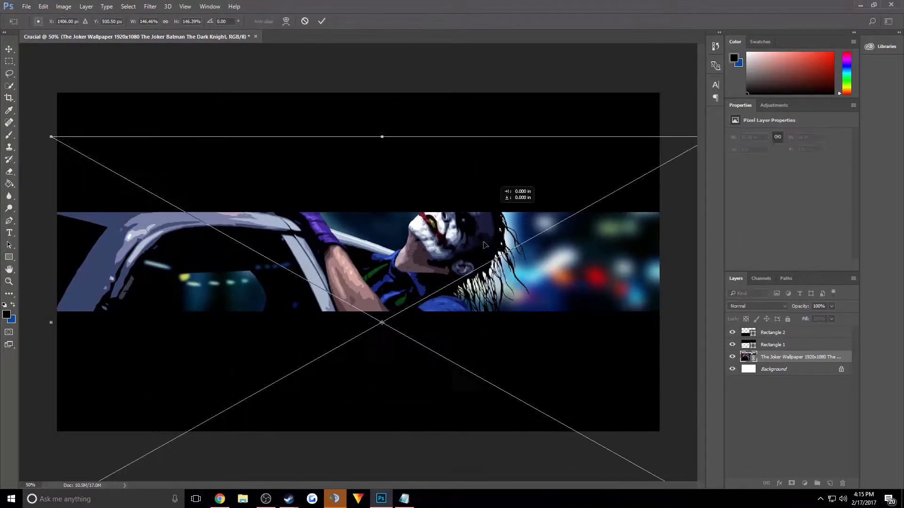
left_click_drag(485, 244, 125, 220)
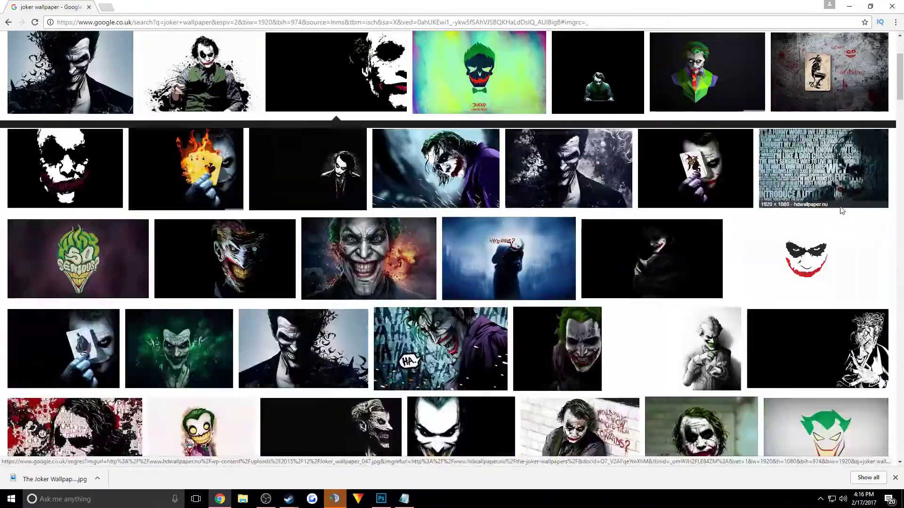
scroll(753, 249, "down", 10)
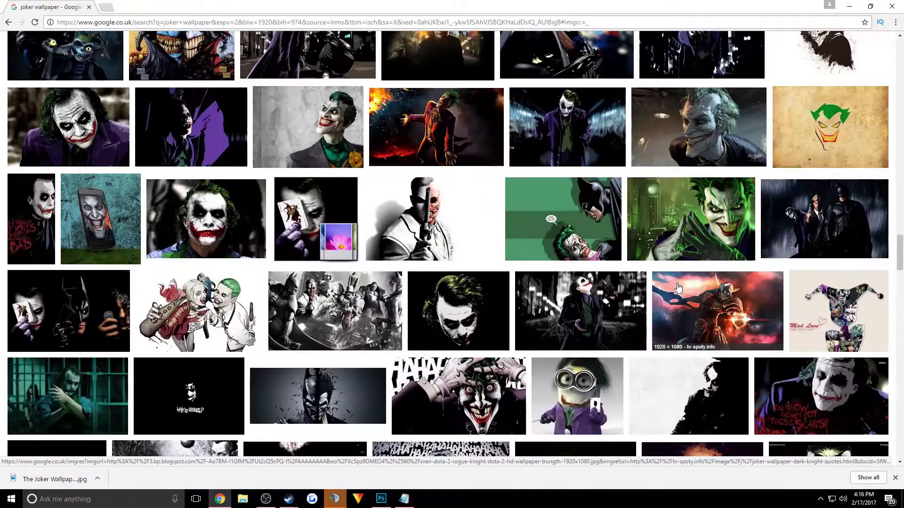
scroll(640, 227, "up", 6)
scroll(614, 262, "up", 5)
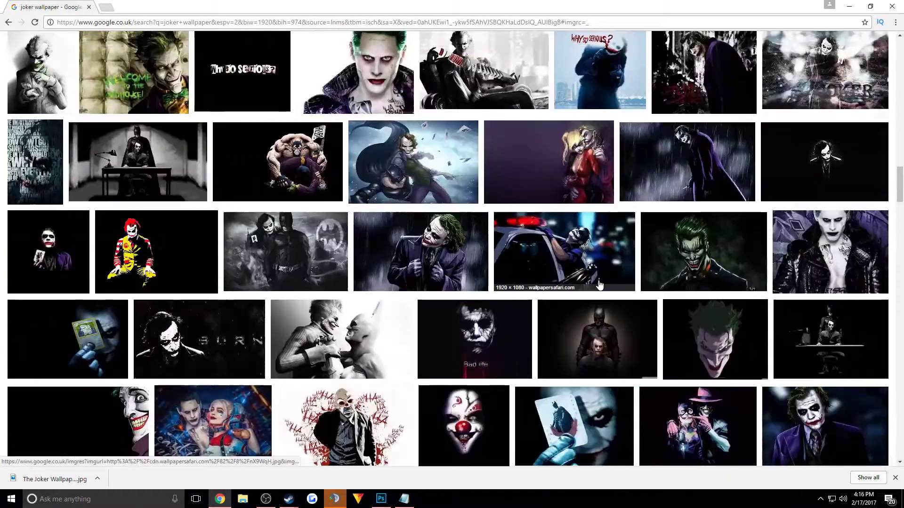
scroll(583, 292, "up", 5)
scroll(550, 325, "up", 5)
scroll(518, 353, "up", 3)
scroll(542, 353, "up", 3)
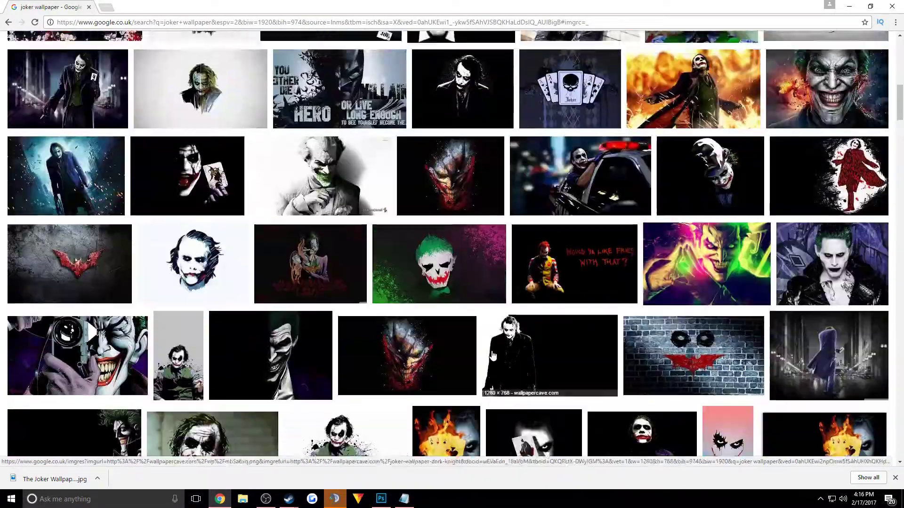
scroll(635, 311, "up", 5)
scroll(730, 268, "down", 1)
scroll(801, 236, "down", 1)
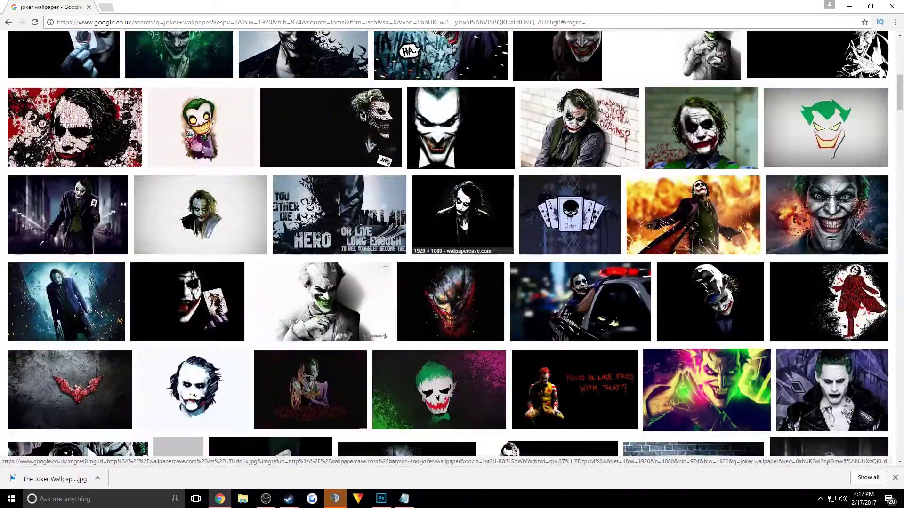
scroll(659, 268, "up", 2)
scroll(862, 313, "up", 6)
left_click_drag(901, 58, 900, 358)
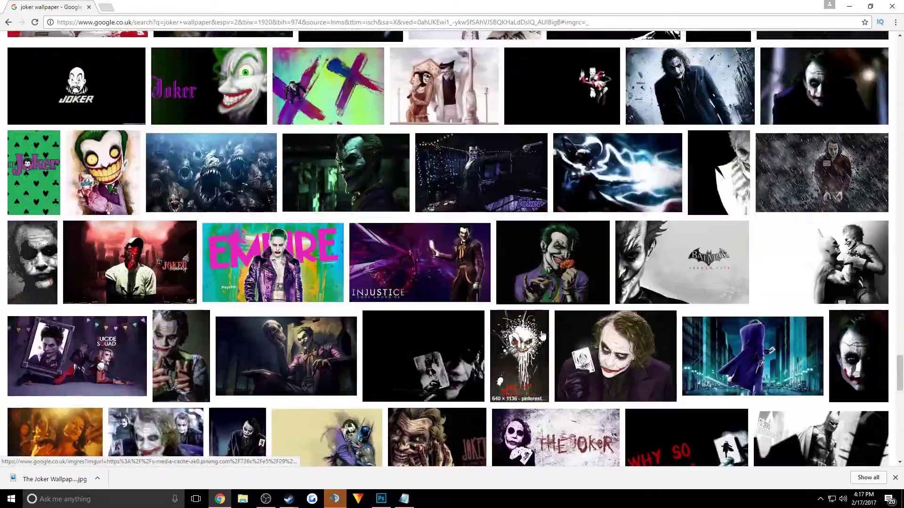
left_click(794, 199)
left_click(880, 136)
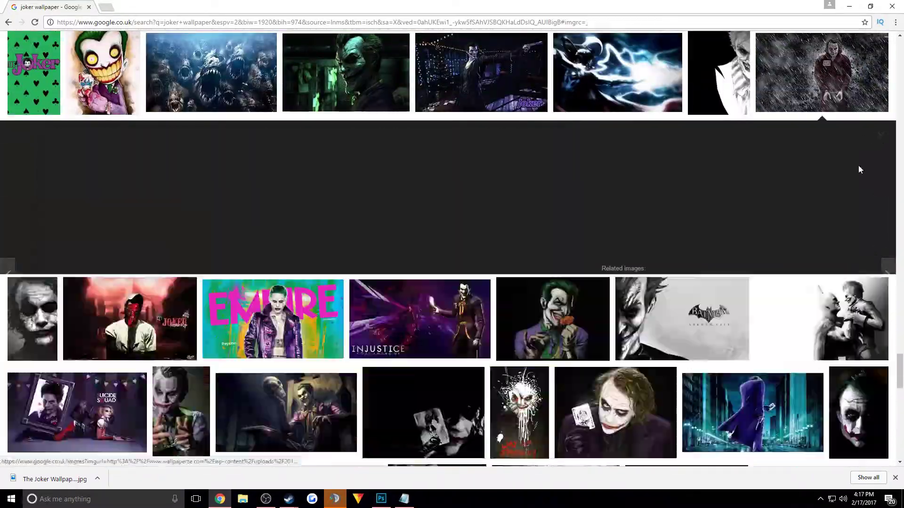
scroll(753, 189, "up", 5)
scroll(649, 209, "up", 5)
scroll(650, 209, "up", 5)
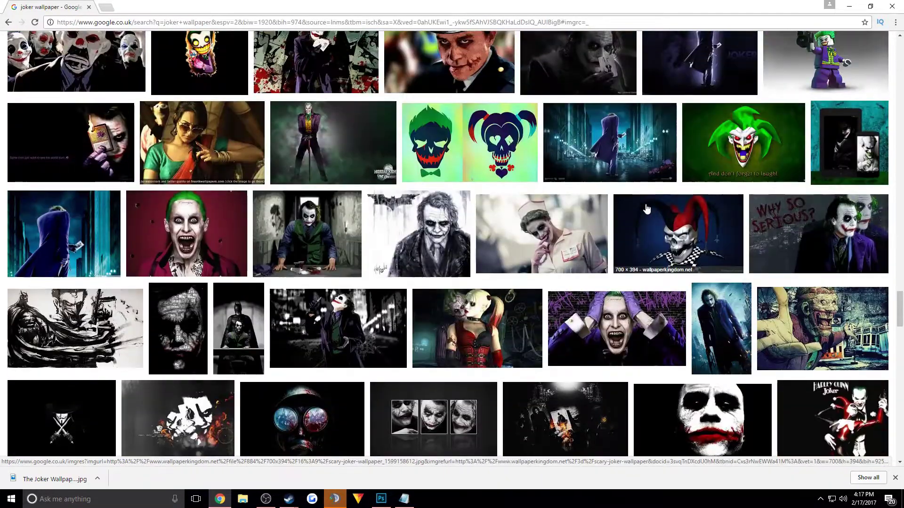
scroll(612, 210, "up", 3)
left_click(597, 211)
left_click(880, 136)
scroll(609, 292, "up", 5)
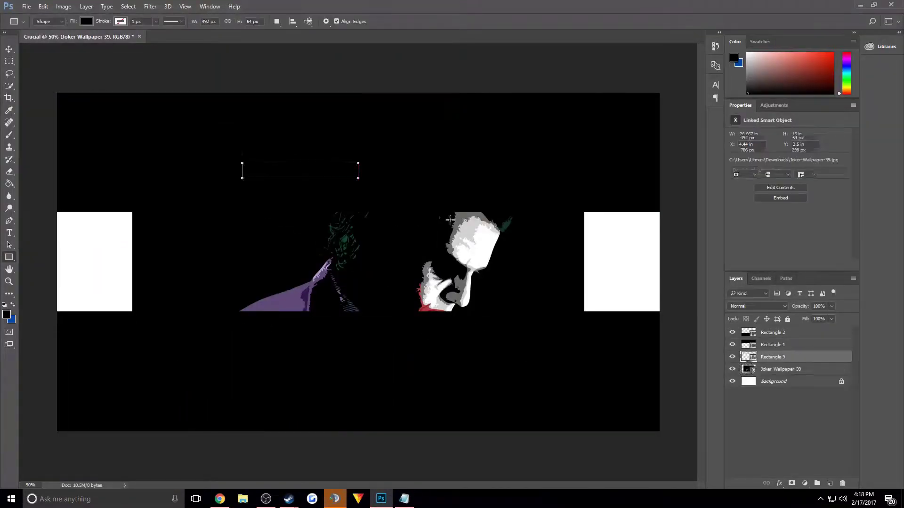
Step: Scale the placed Joker-Wallpaper-39 image down at the banner's left side
mouse_move(450, 220)
left_mouse_down()
mouse_move(268, 378)
mouse_move(271, 362)
mouse_move(165, 307)
left_mouse_up()
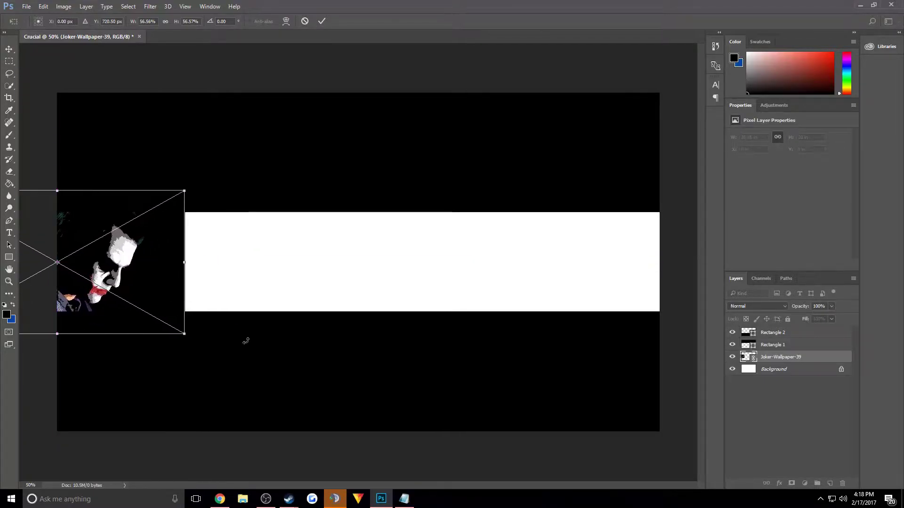
key("Return")
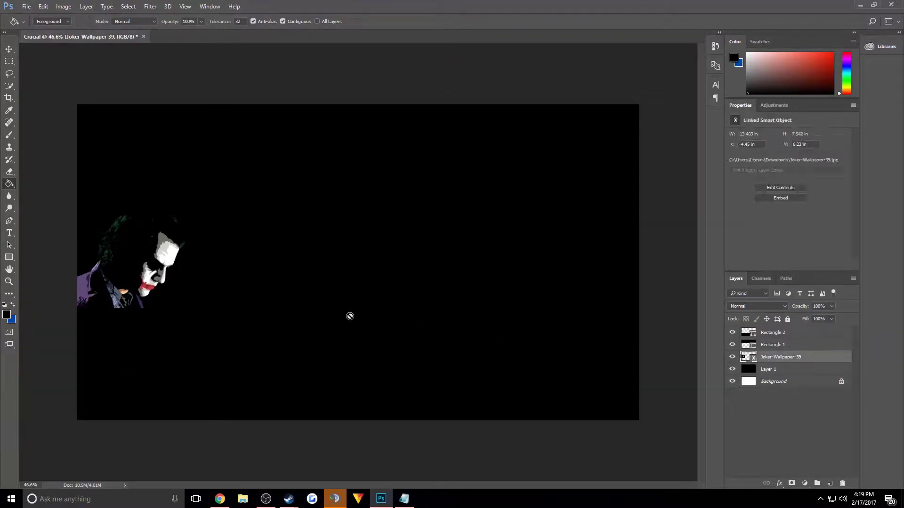
key("ctrl+t")
left_click_drag(215, 199, 191, 208)
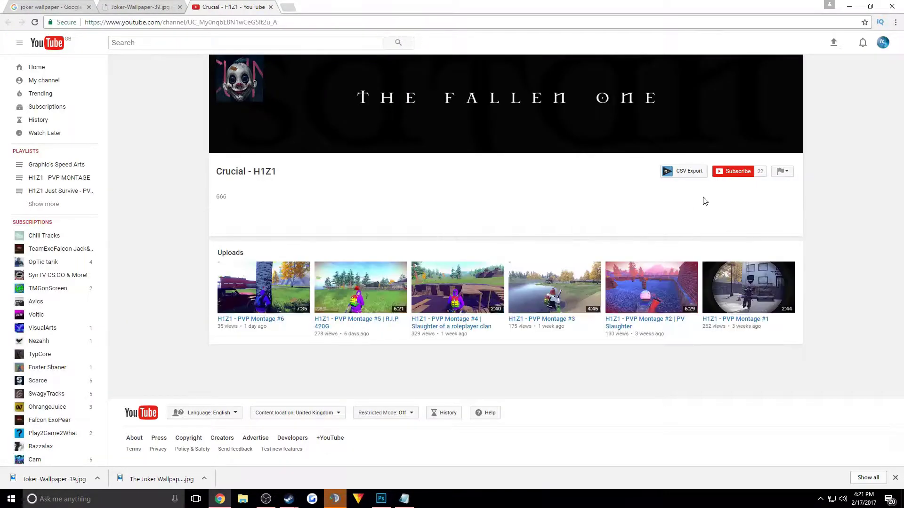
left_click(734, 174)
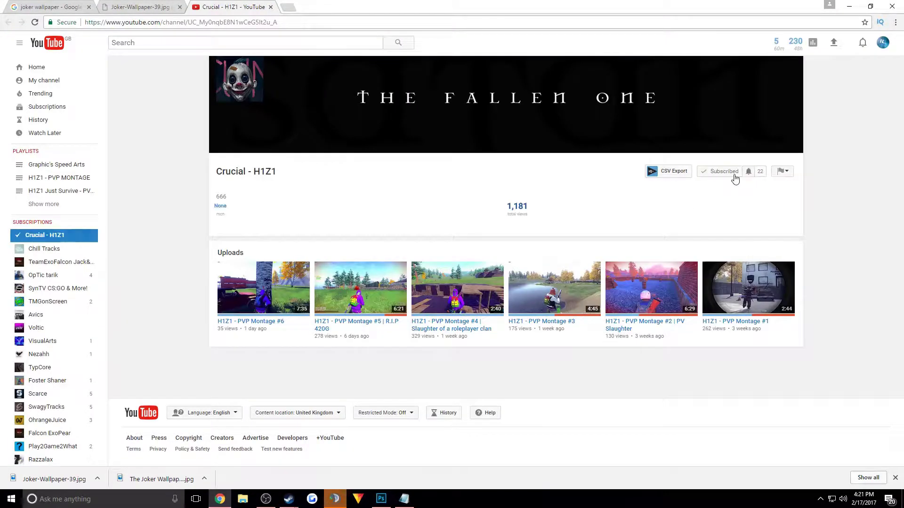
left_click(851, 6)
Step: Commit the Joker resize and start a text layer in the lazer84 font
key("ctrl+t")
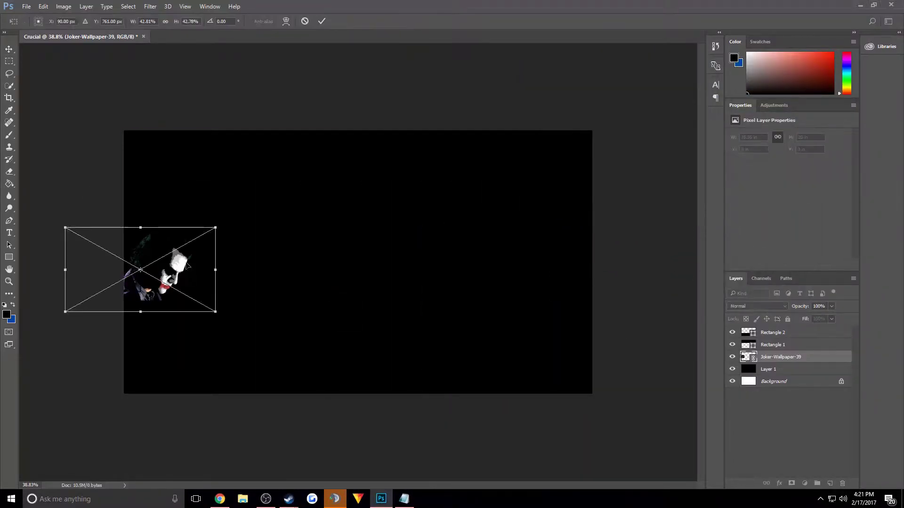
key("Return")
scroll(256, 294, "up", 2)
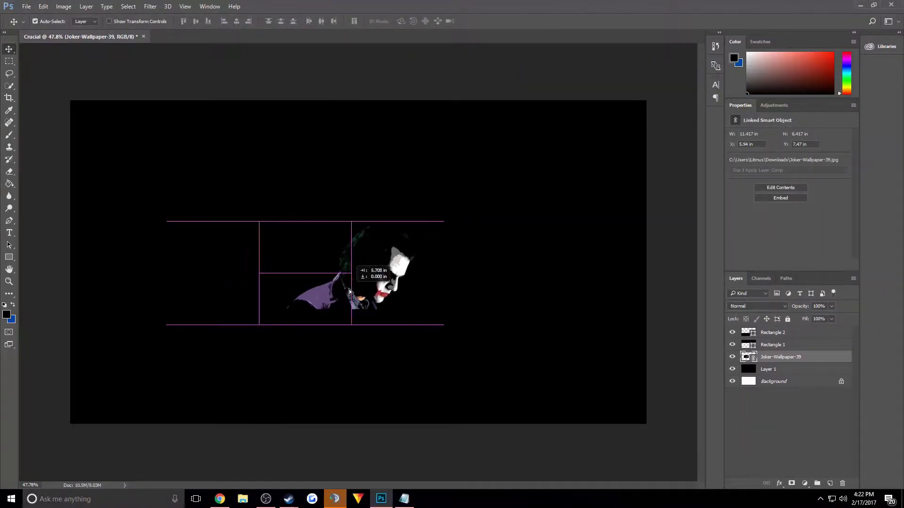
scroll(337, 347, "down", 2)
key("t")
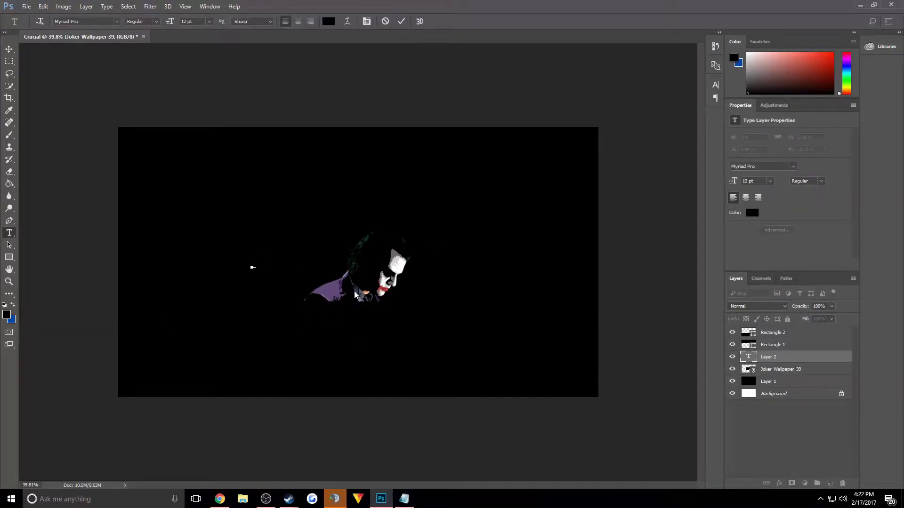
left_click(58, 21)
type("lazer84")
key("Return")
Step: Set the title text colour to white (ffffff)
left_click(349, 459)
left_click(289, 265)
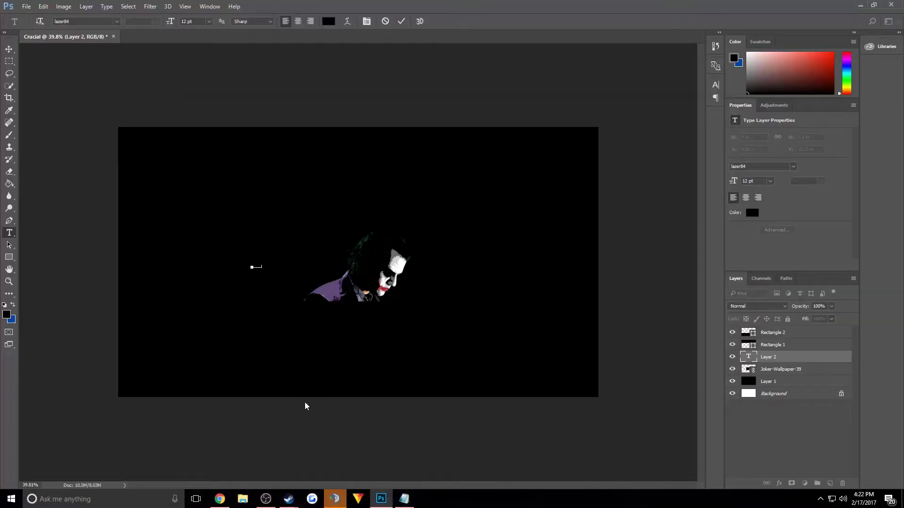
left_click(7, 315)
type("ffffff")
left_click(772, 143)
Step: Enlarge the CRUCIAL title text to about 194%
left_click(209, 21)
left_click(197, 191)
key("ctrl+t")
left_click_drag(319, 277, 314, 270)
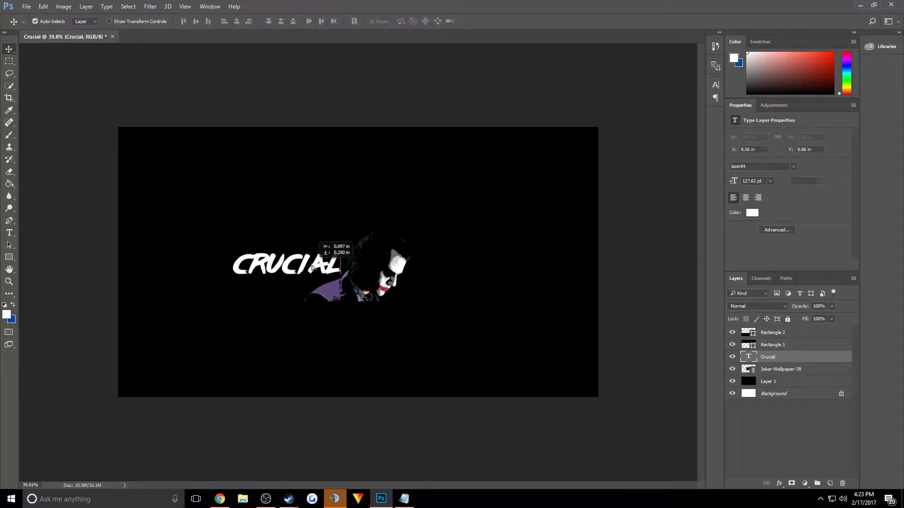
scroll(511, 318, "up", 5)
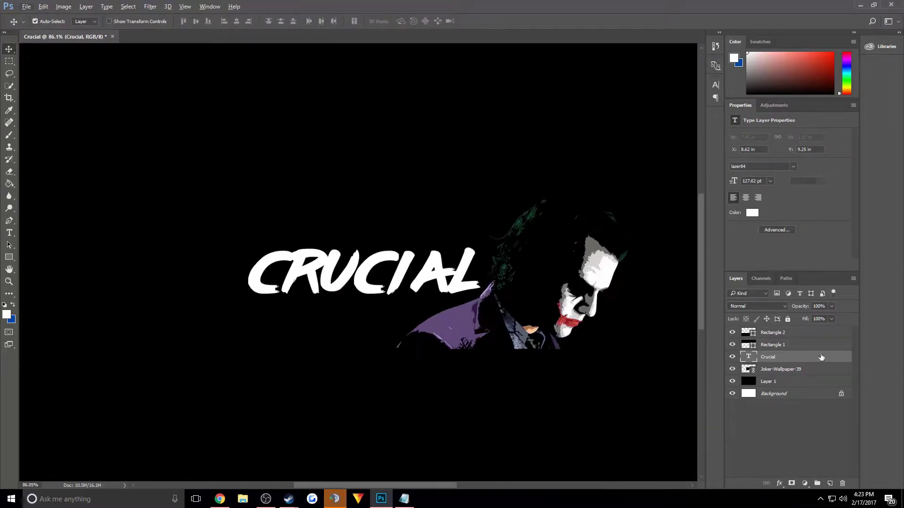
Step: Give the CRUCIAL layer a drop shadow with colour ffffff
double_click(800, 357)
left_click(757, 100)
type("ffffff")
left_click(754, 144)
Step: Add a stroke in the Joker's sampled purple and apply the layer effects
left_click(546, 148)
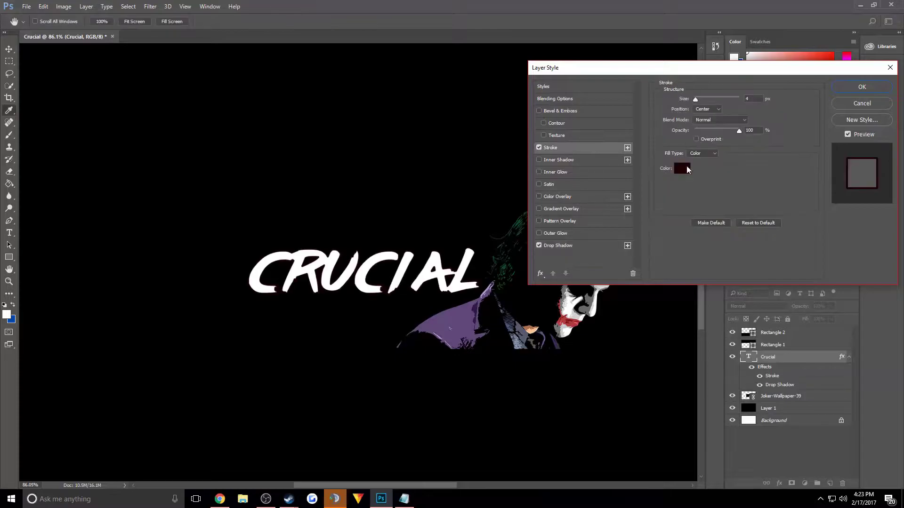
left_click(682, 175)
left_click(688, 211)
left_click(461, 317)
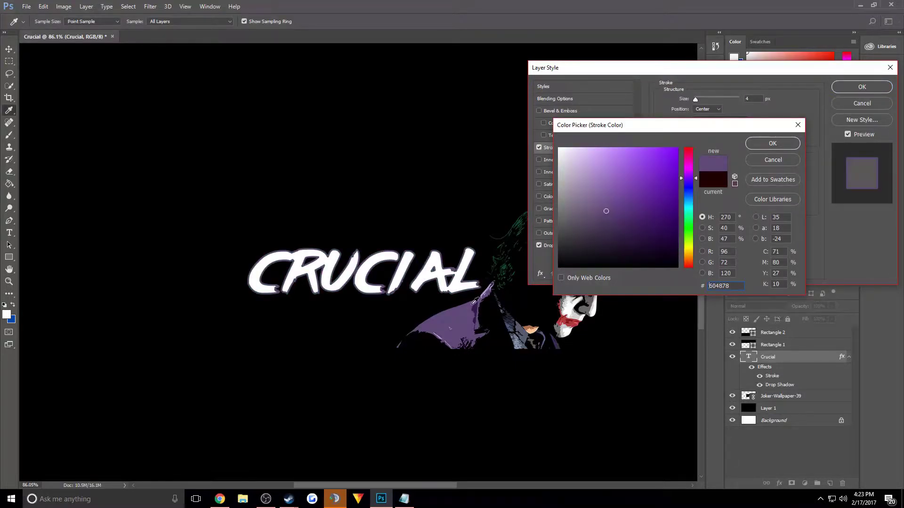
left_click(772, 143)
left_click(862, 86)
scroll(392, 307, "down", 2)
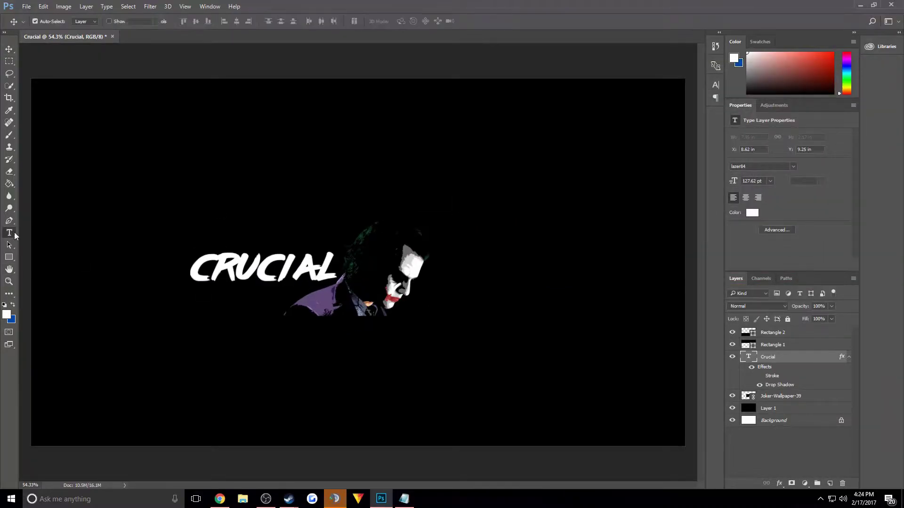
Step: Type the line 'THE OFFICIAL CHANNEL OF' on the canvas and commit it
left_click(14, 233)
left_click(240, 229)
type("THE OFFICIAL CHANNEL OF")
key("ctrl+a")
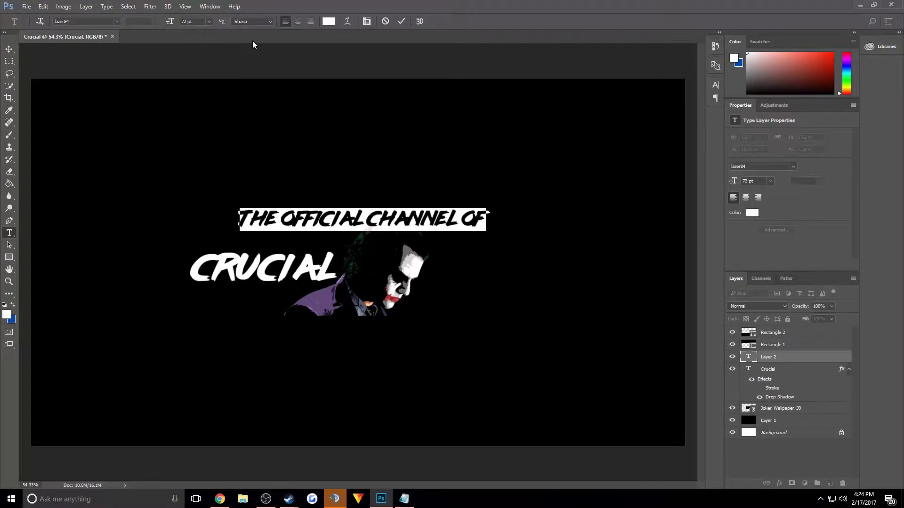
right_click(785, 362)
left_click(808, 362)
Step: Set the new subtitle line to 36 pt in the Character panel
left_click(715, 84)
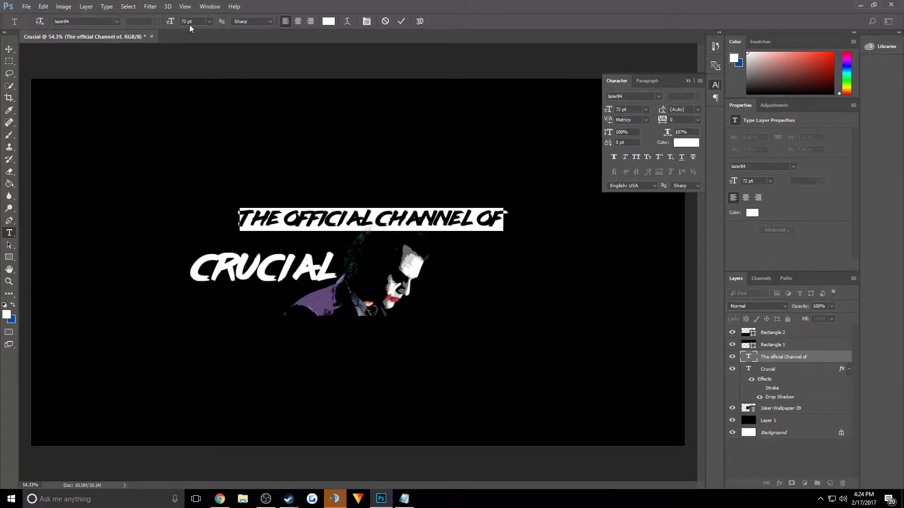
left_click(208, 21)
left_click(198, 151)
key("v")
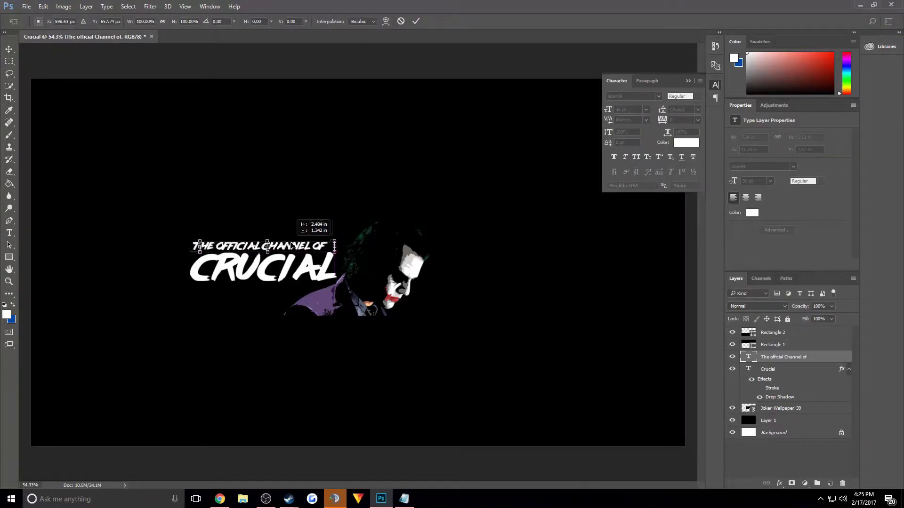
left_click(692, 302)
scroll(507, 311, "down", 3)
Step: Paint a soft white band with a 0%-hardness brush and blend it in Overlay
scroll(121, 299, "down", 1)
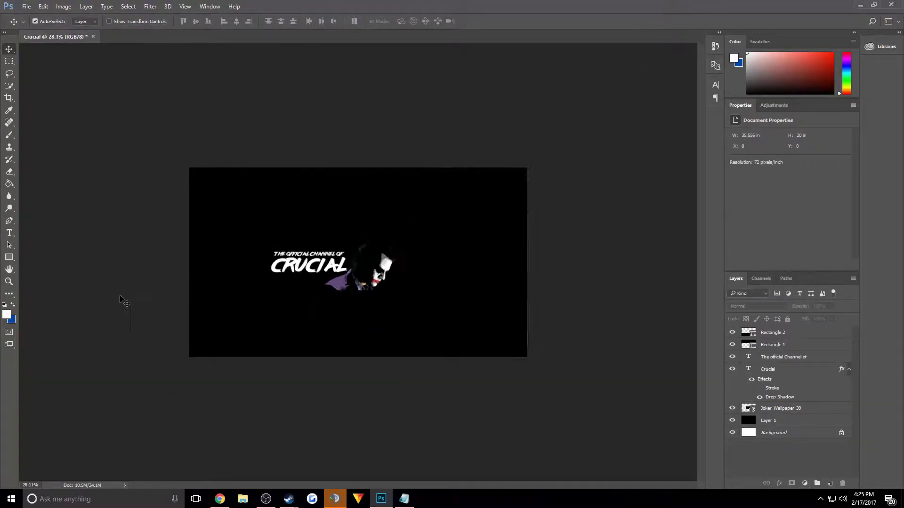
scroll(75, 299, "up", 4)
key("b")
left_click(49, 21)
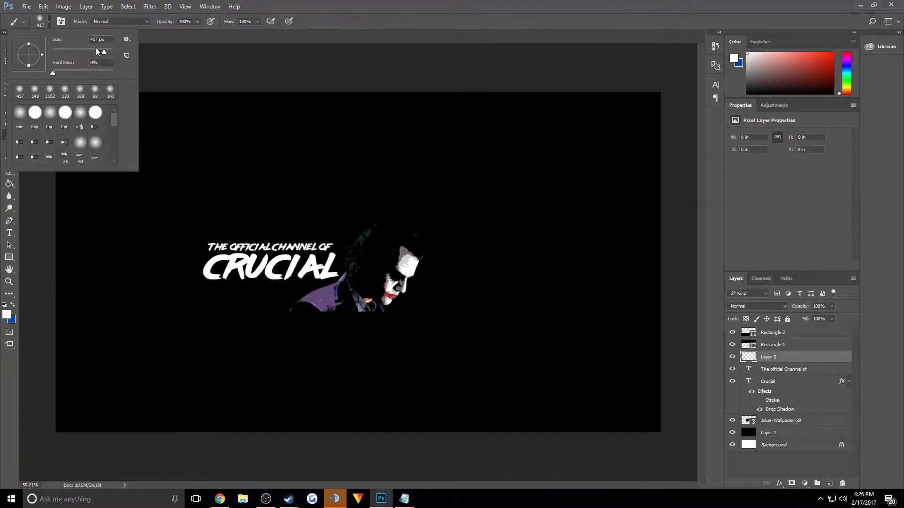
left_click(70, 262)
left_click(471, 262, "shift")
left_click(757, 306)
left_click(794, 366)
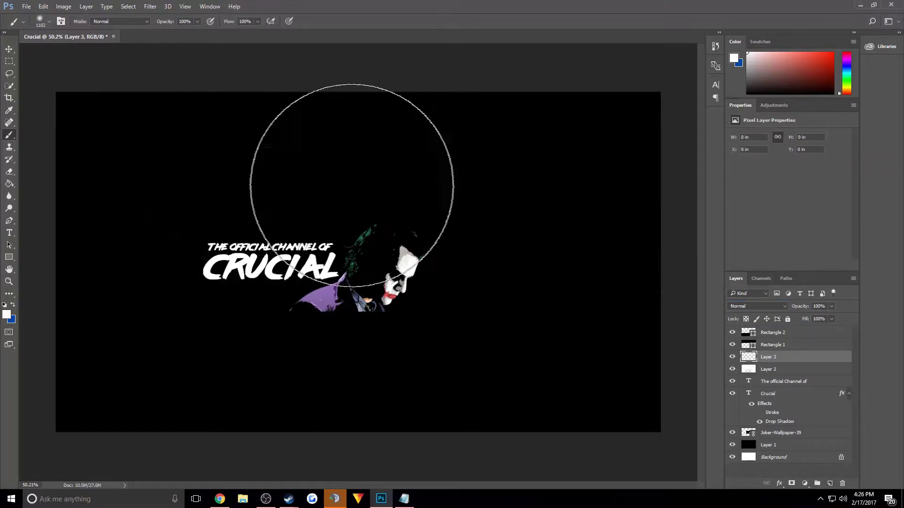
Step: Paint soft white streaks across the middle and lower the glow layer to 10% opacity
left_click_drag(283, 262, 659, 262)
left_click_drag(56, 261, 235, 262)
left_click_drag(800, 306, 786, 308)
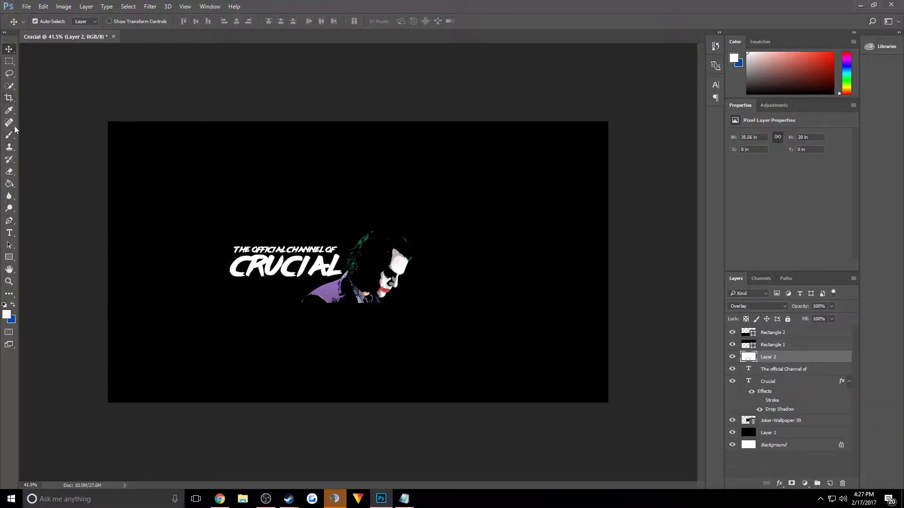
left_click(357, 175)
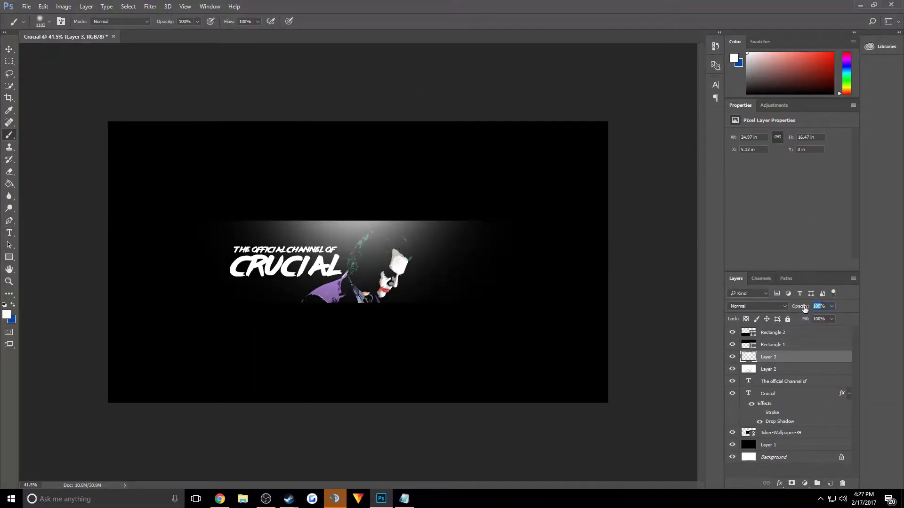
key("v")
key("1")
Step: Shift the CRUCIAL title slightly right and select the subtitle layer
left_click(211, 377)
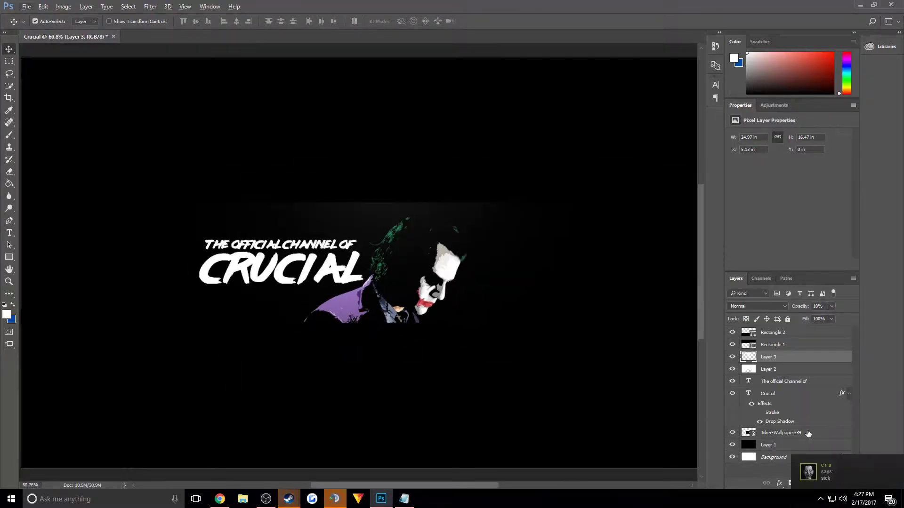
mouse_move(288, 272)
left_mouse_down()
mouse_move(424, 272)
mouse_move(316, 266)
left_mouse_up()
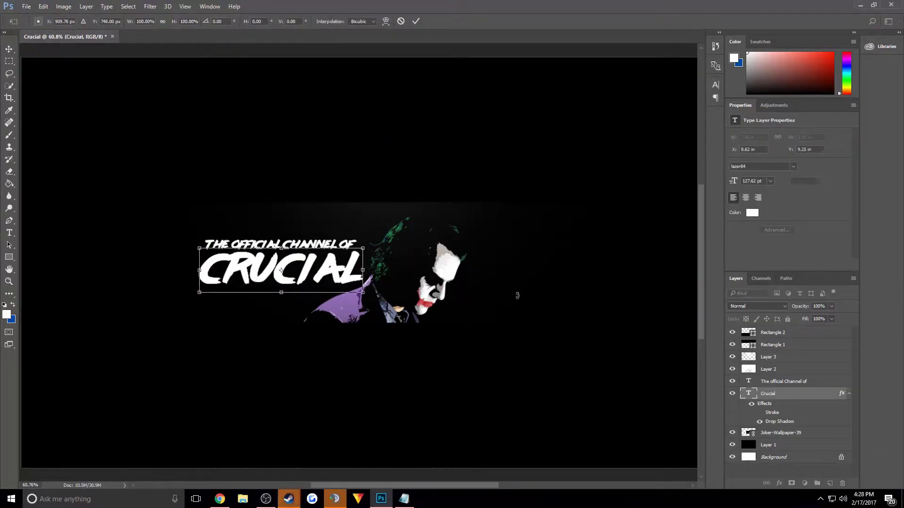
left_click(783, 381)
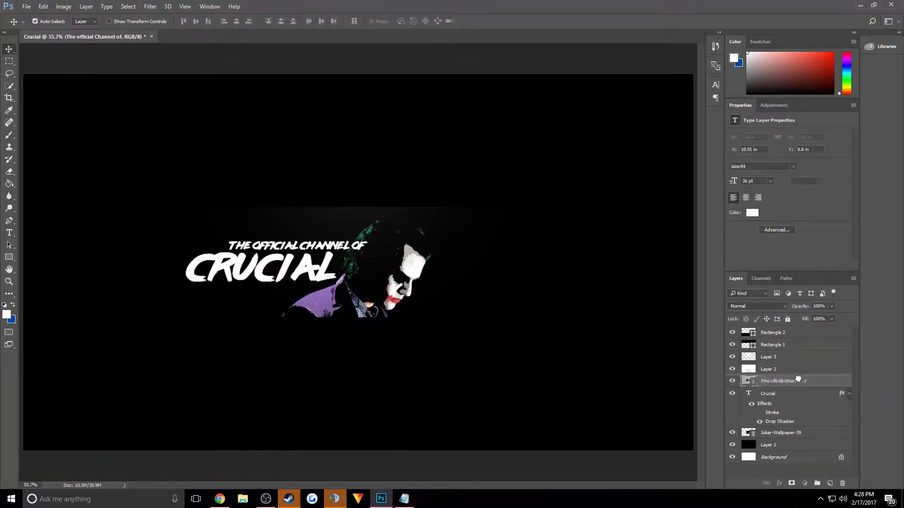
Step: Undo the accidental Joker layer reorder with Step Backward and select the subtitle layer
left_click_drag(798, 379, 798, 387)
scroll(501, 398, "up", 1)
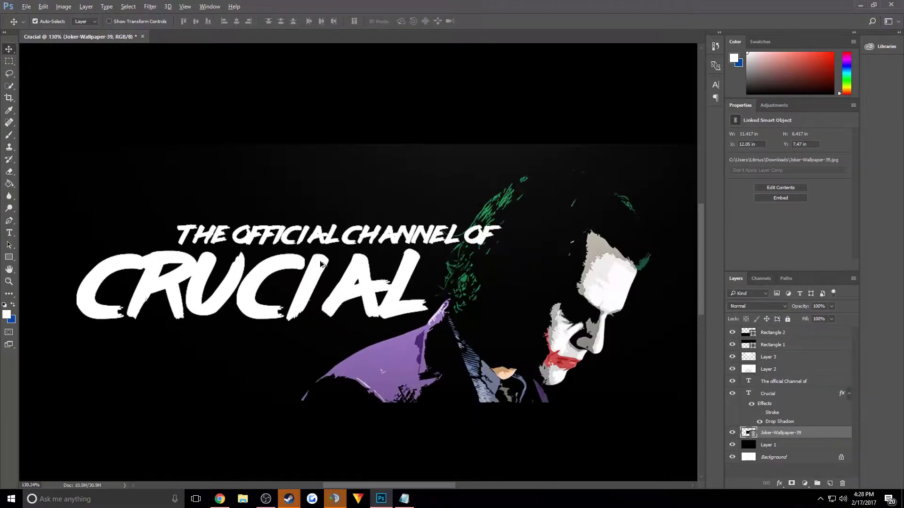
scroll(501, 397, "up", 1)
scroll(501, 398, "up", 1)
scroll(500, 398, "up", 1)
left_click(35, 21)
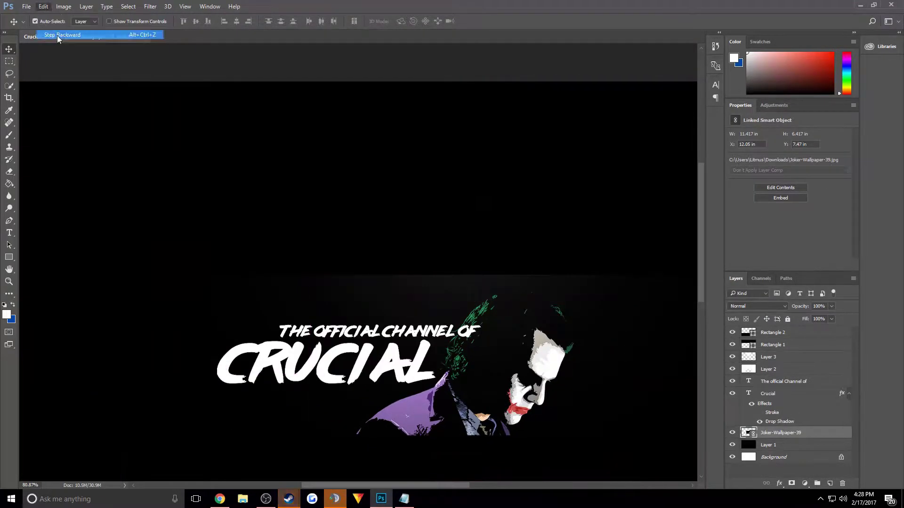
left_click(43, 6)
scroll(218, 337, "down", 2)
left_click(784, 382)
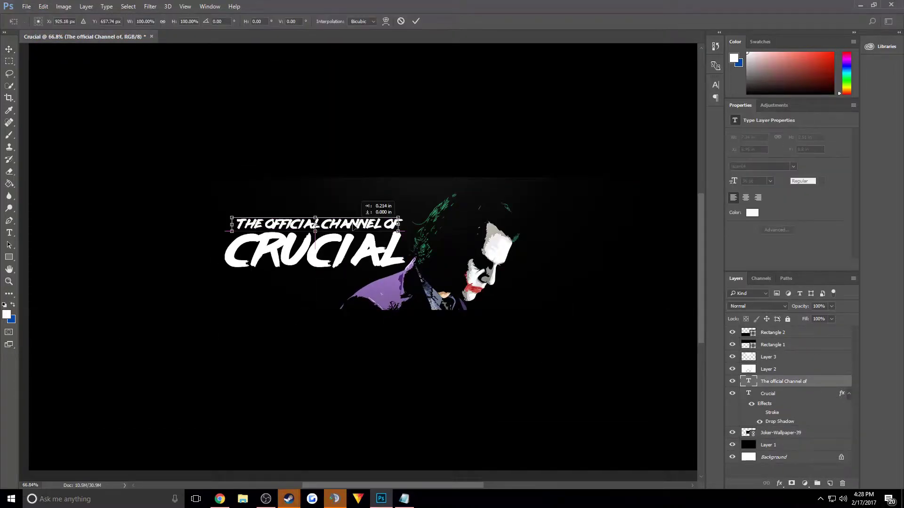
Step: Set the THE OFFICIAL CHANNEL OF subtitle to 24 pt
scroll(531, 394, "down", 2)
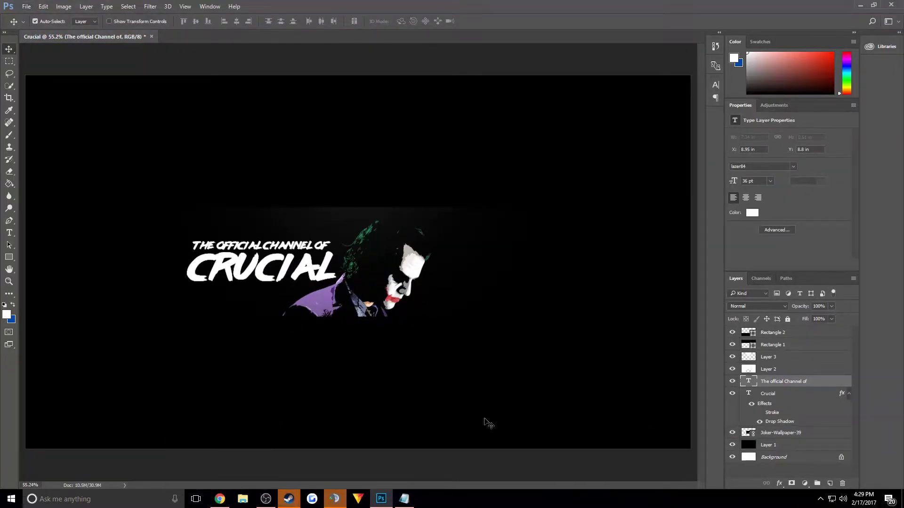
scroll(177, 314, "down", 1)
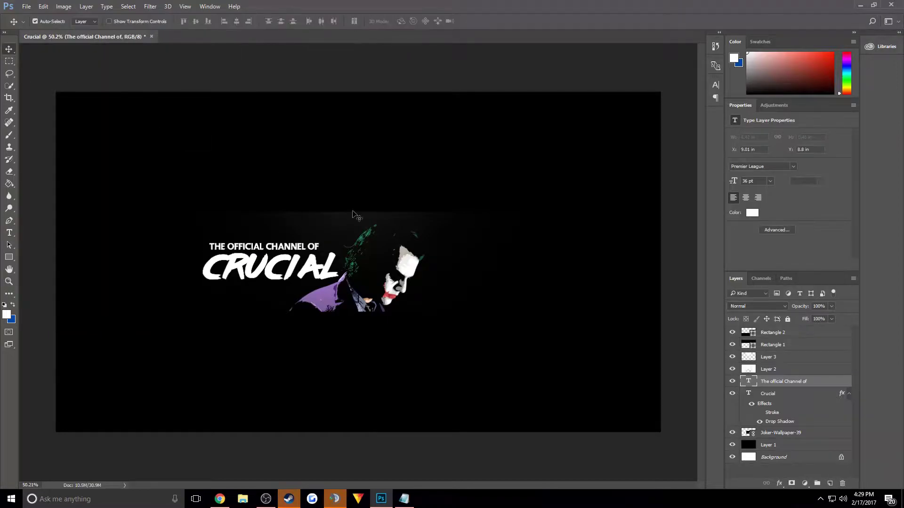
left_click(715, 84)
type("300")
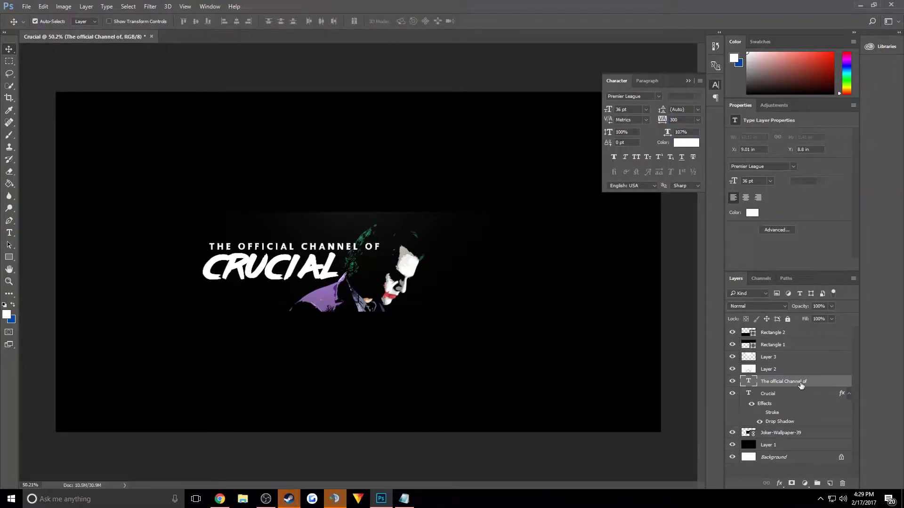
double_click(748, 382)
left_click(209, 21)
left_click(198, 129)
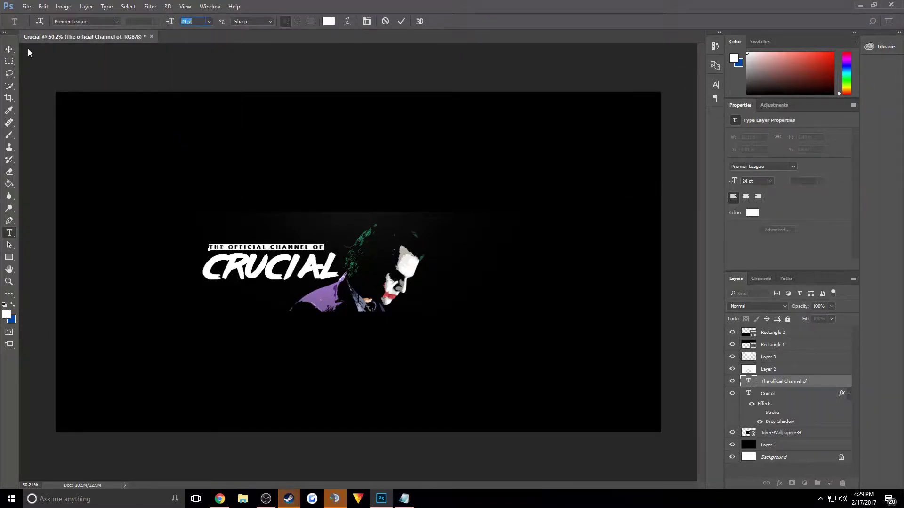
Step: Switch the subtitle's font back to lazer84
double_click(310, 254)
scroll(447, 317, "down", 2)
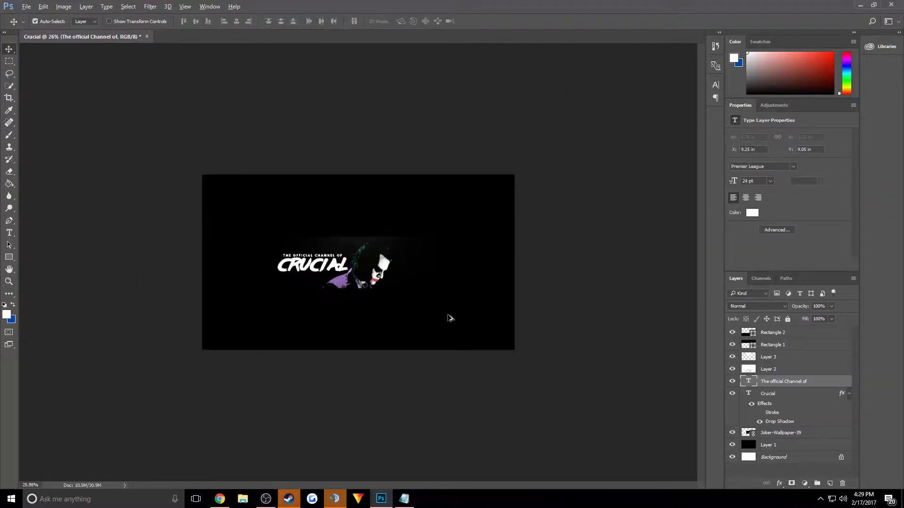
scroll(447, 317, "up", 3)
left_click(116, 21)
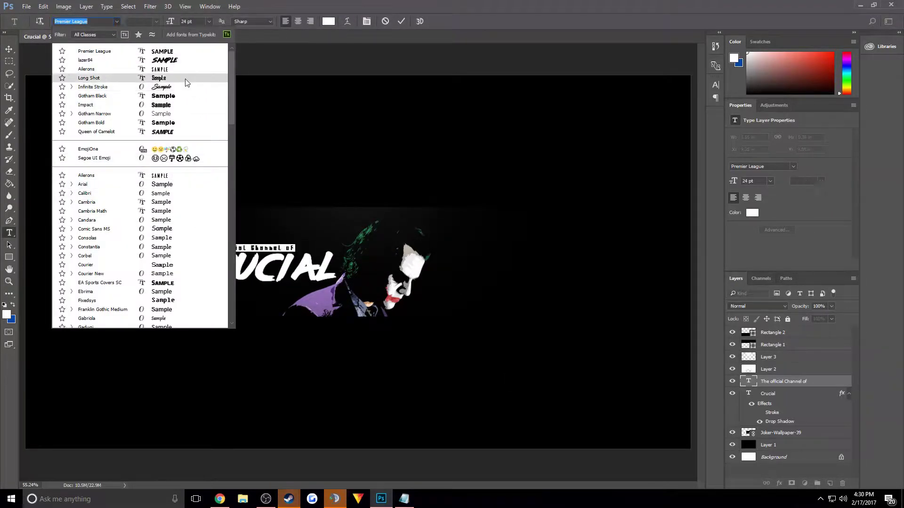
scroll(178, 188, "down", 8)
left_click(178, 210)
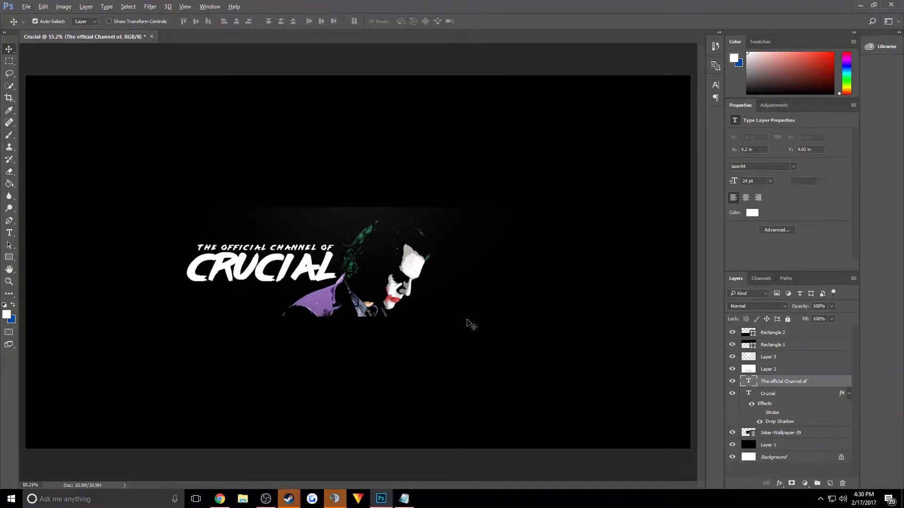
scroll(469, 323, "down", 2)
Step: Search for 'just survive hunting rifle' and show the image results
left_click(220, 498)
type("just")
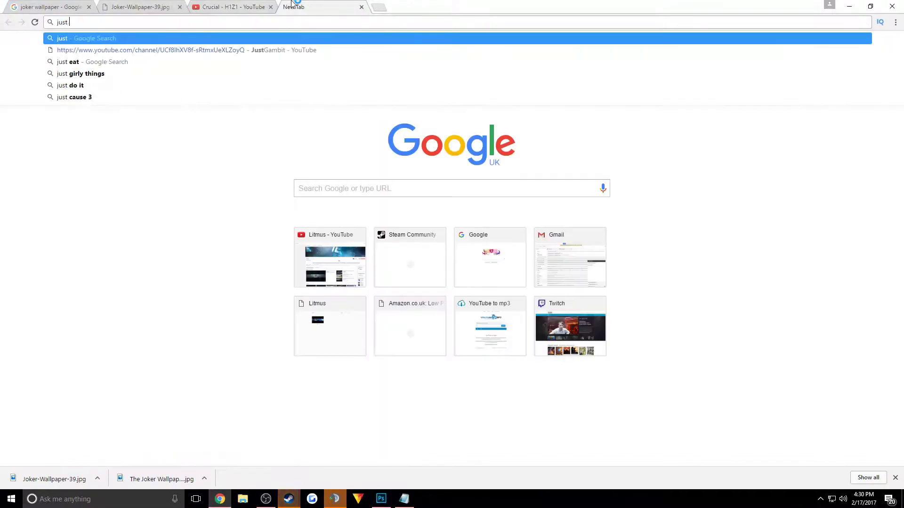
type(" survive")
key("Return")
type("h")
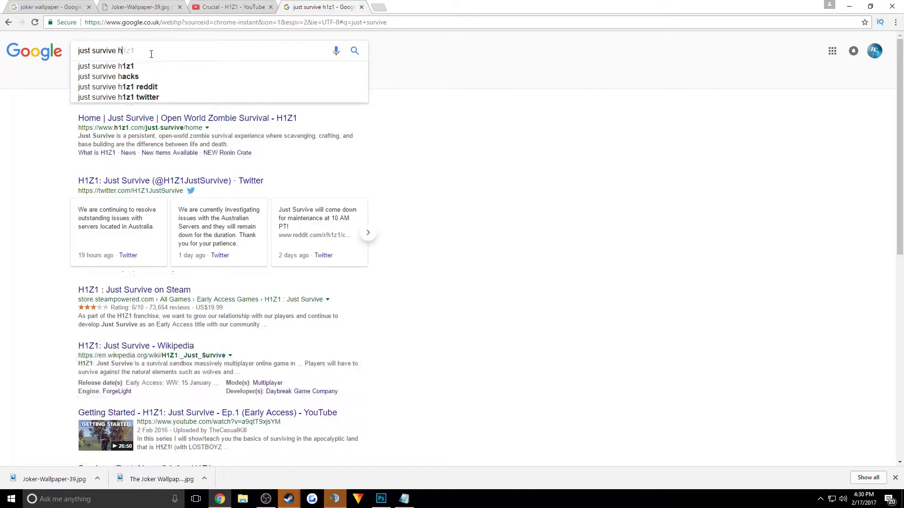
key("BackSpace")
key("BackSpace")
key("BackSpace")
Step: Refine the search with 'skins' and save the colourful rifle skin image
key("BackSpace")
key("BackSpace")
key("BackSpace")
type("ust survive hunting")
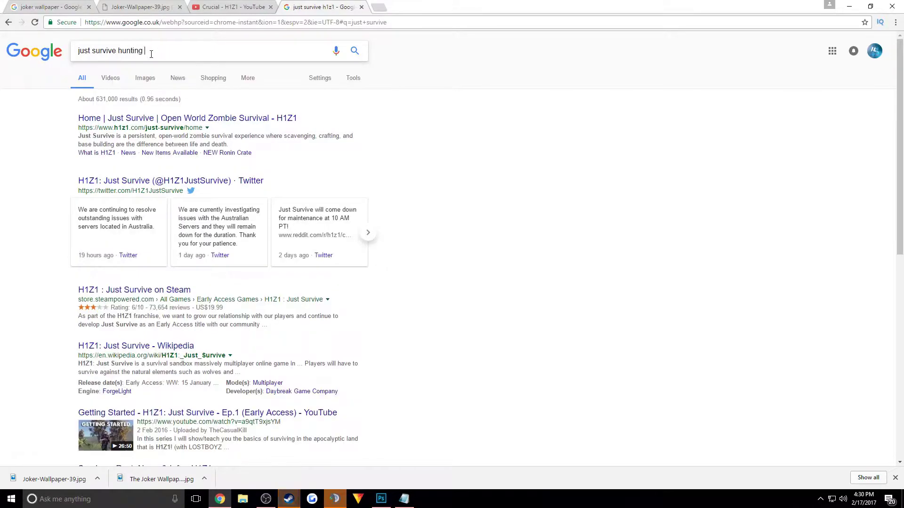
type(" rifle")
left_click(110, 77)
key("BackSpace")
key("BackSpace")
key("BackSpace")
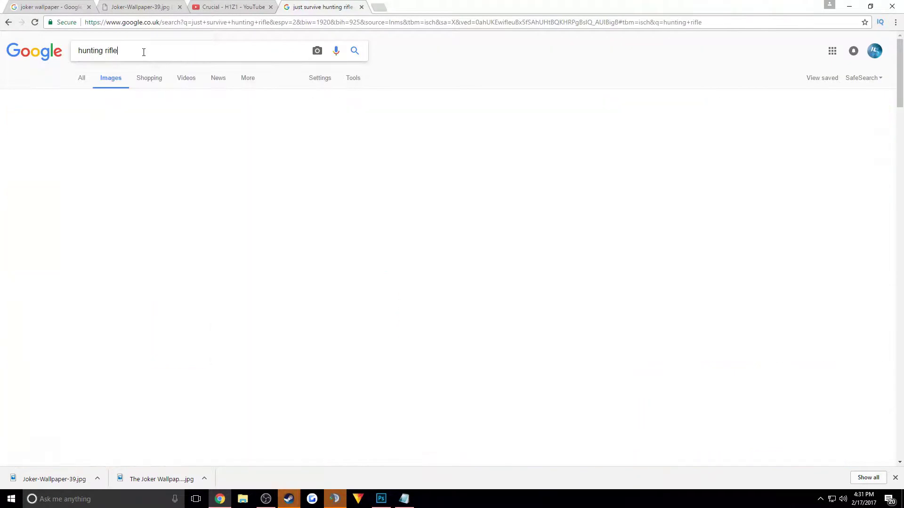
key("End")
type("skins")
key("Return")
left_click(571, 121)
key("Return")
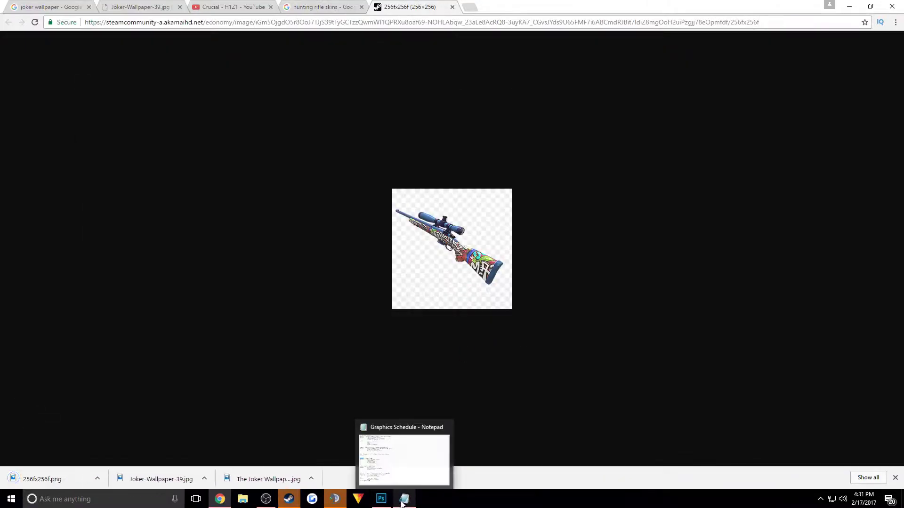
left_click(382, 499)
Step: Place the rifle image, scale it about 187%, and flip it horizontally near CRUCIAL
double_click(106, 76)
left_click_drag(530, 229, 602, 155)
left_click_drag(560, 228, 222, 299)
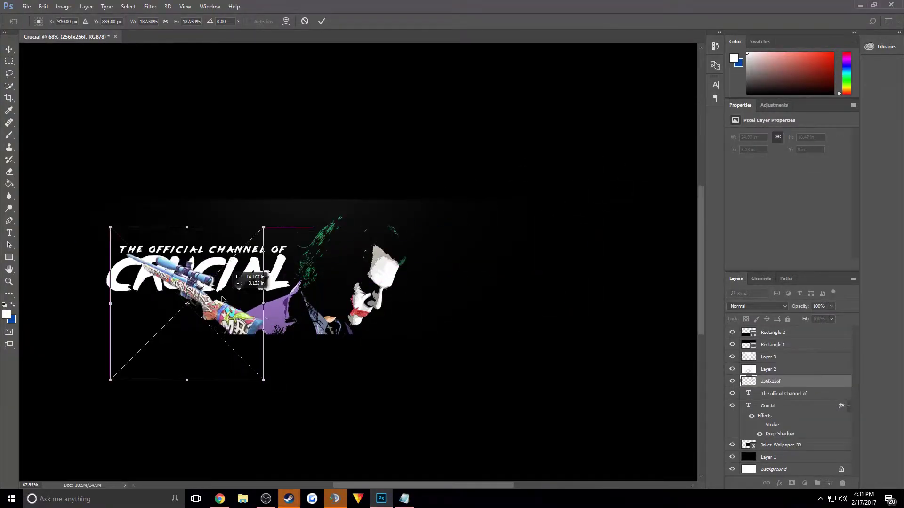
left_click_drag(471, 282, 281, 237)
left_click(43, 7)
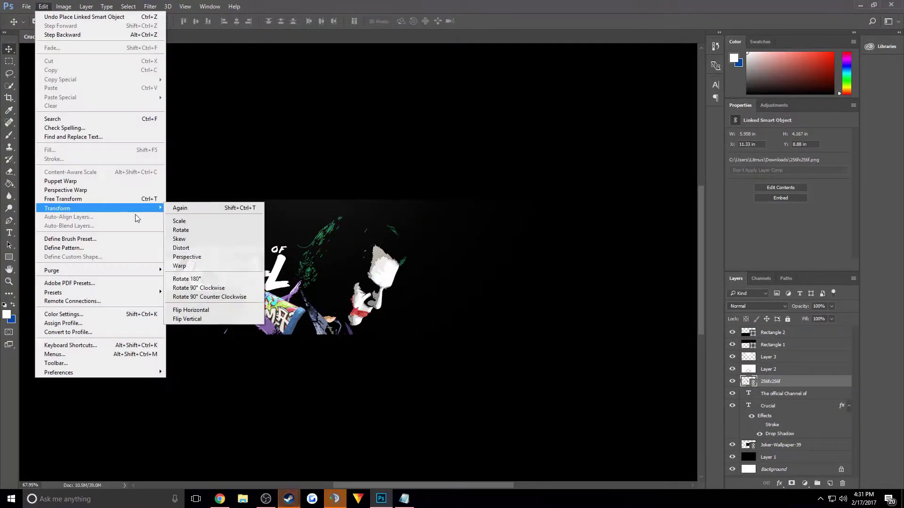
left_click(190, 309)
scroll(108, 310, "up", 1)
scroll(108, 309, "down", 1)
left_click_drag(240, 235, 254, 225)
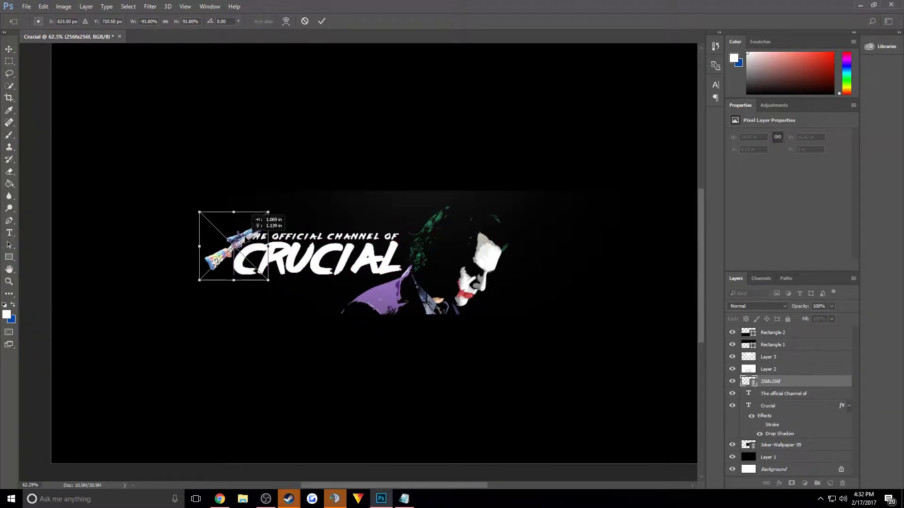
key("Return")
Step: Resize the rifle, move it under the CRUCIAL title and tilt it about 30 degrees
scroll(184, 271, "up", 3)
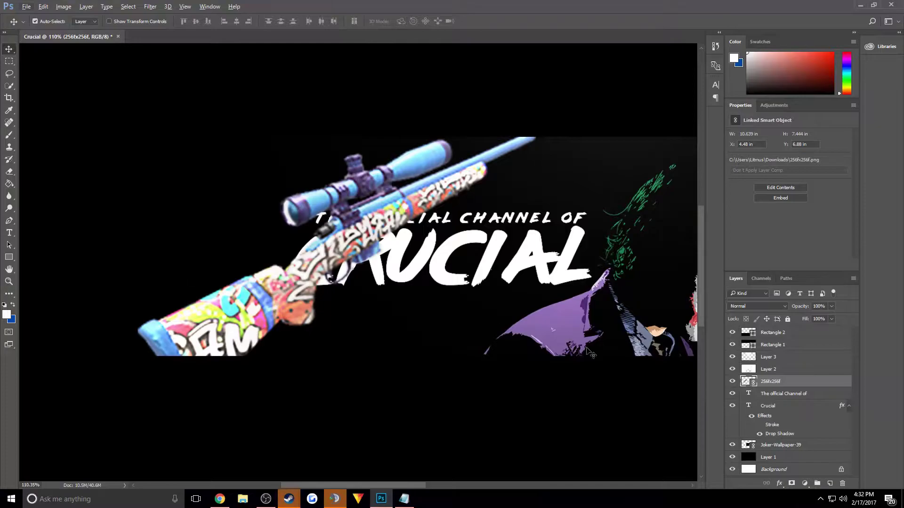
key("ctrl+t")
scroll(588, 352, "down", 3)
scroll(329, 264, "down", 1)
left_click_drag(330, 263, 371, 255)
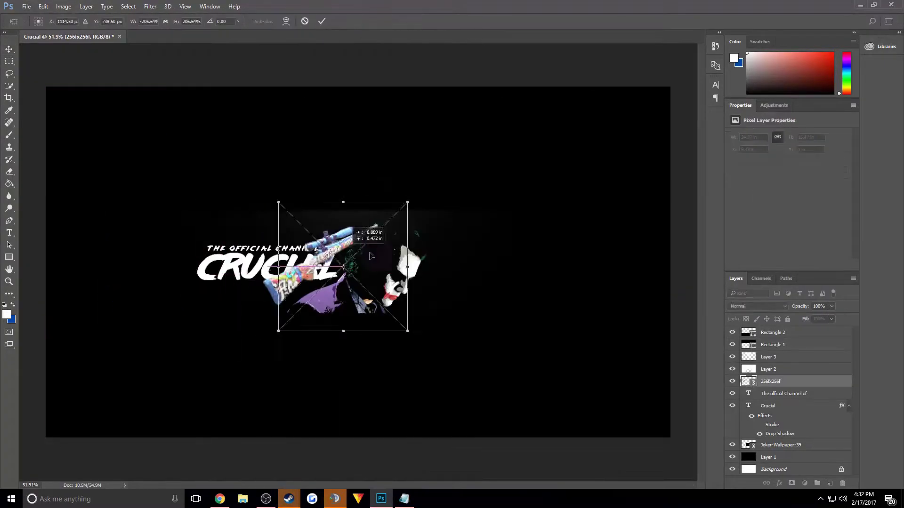
left_click_drag(206, 248, 256, 278)
left_click_drag(328, 228, 352, 274)
key("Return")
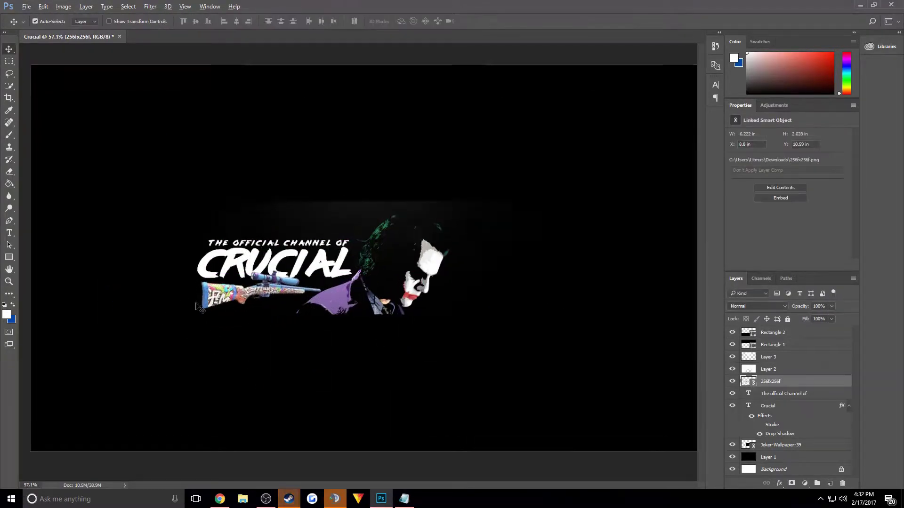
scroll(228, 297, "up", 4)
scroll(540, 343, "down", 3)
Step: Duplicate the Joker-Wallpaper-39 layer and move the copy above the rifle layer
right_click(782, 445)
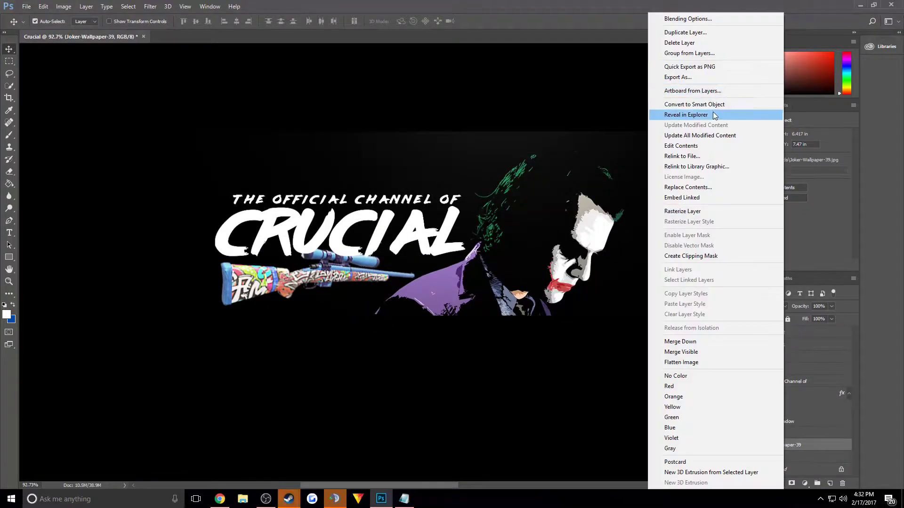
left_click(659, 109)
left_click_drag(781, 445, 791, 430)
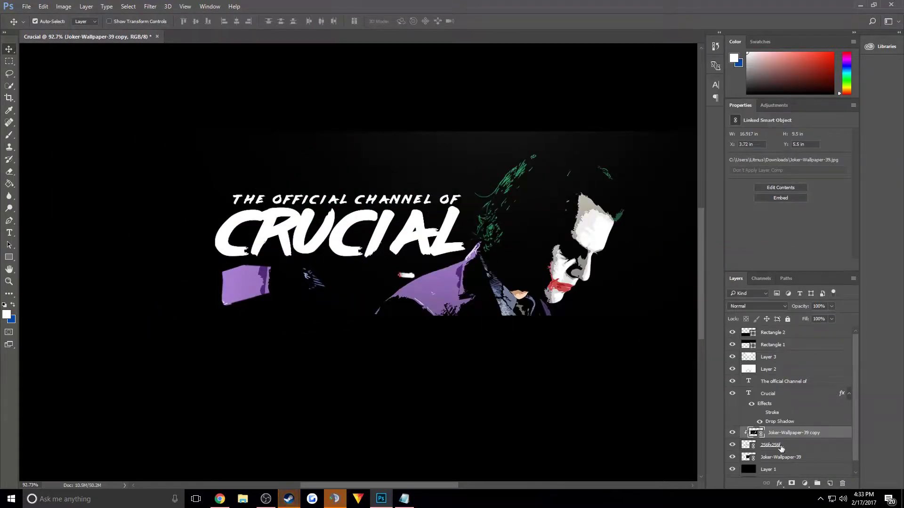
left_click(772, 444)
Step: Scale and reposition the Joker copy over the rifle with Free Transform
key("ctrl+t")
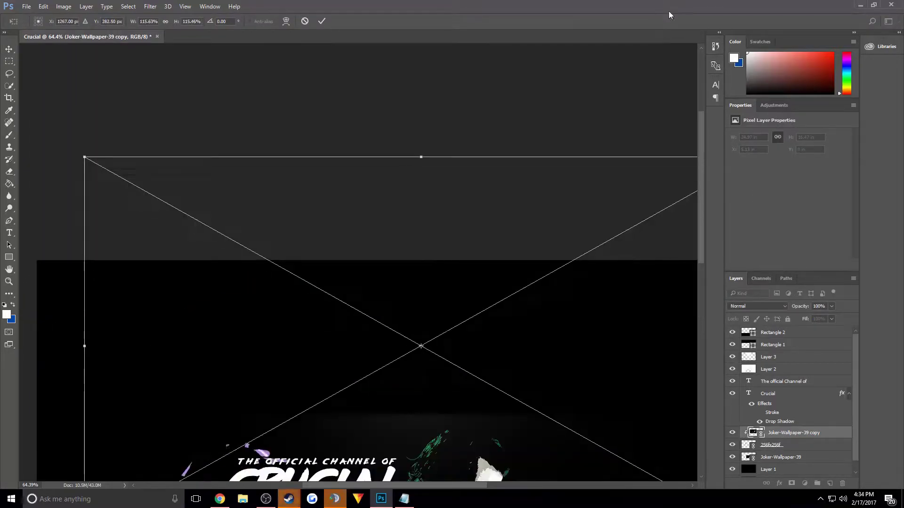
left_click_drag(435, 226, 475, 111)
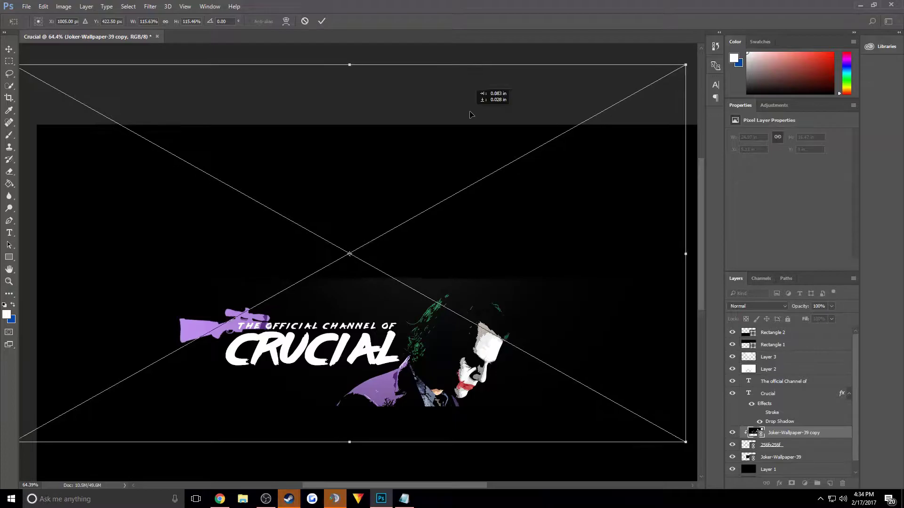
key("Return")
scroll(125, 218, "up", 2)
scroll(125, 218, "up", 2)
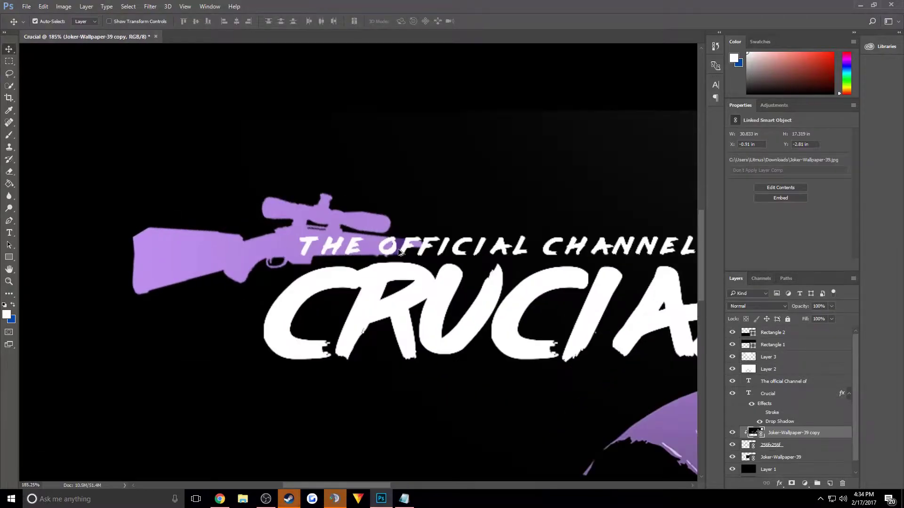
scroll(349, 276, "down", 5)
scroll(266, 263, "up", 3)
scroll(165, 252, "down", 4)
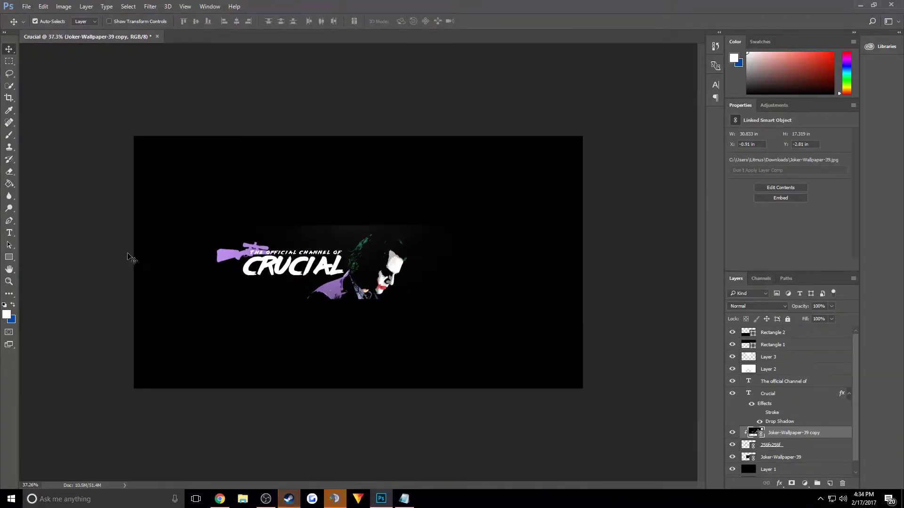
scroll(179, 251, "up", 5)
right_click(790, 444)
Step: Try Stroke and Color Overlay effects in the rifle layer's Blending Options
left_click(602, 243)
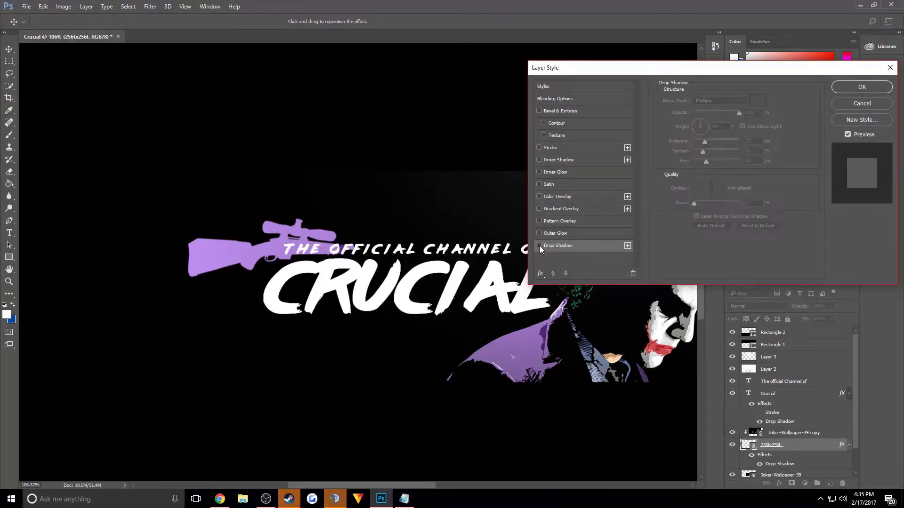
left_click(538, 148)
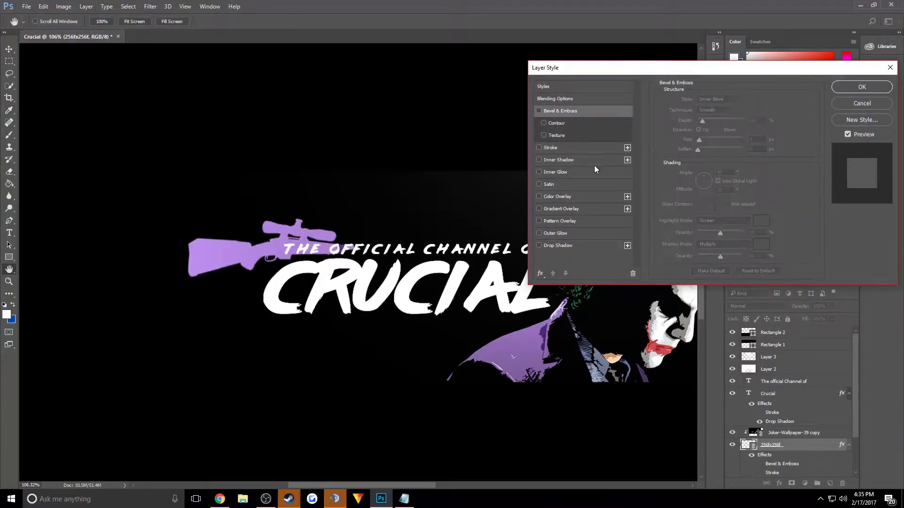
left_click(579, 197)
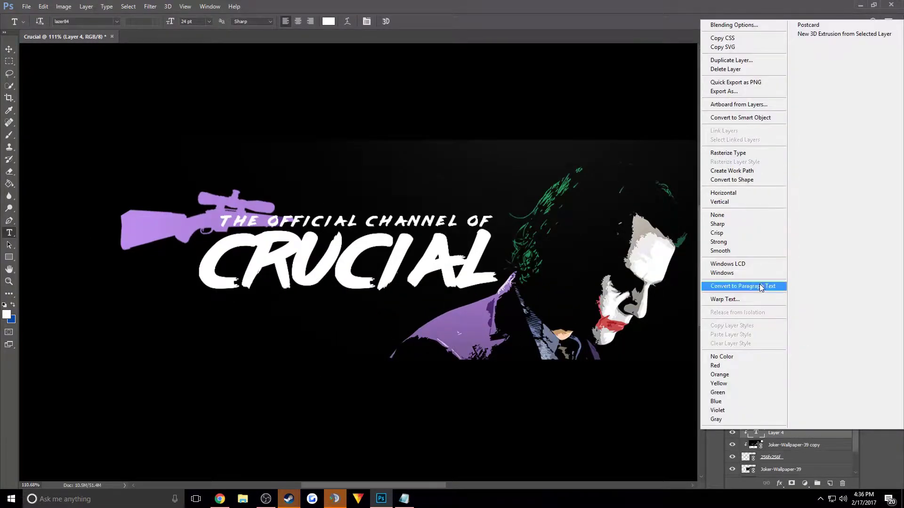
Step: Finish 'THE FALLEN ONE' as paragraph text and move it under CRUCIAL
left_click(761, 286)
type("THE FALL")
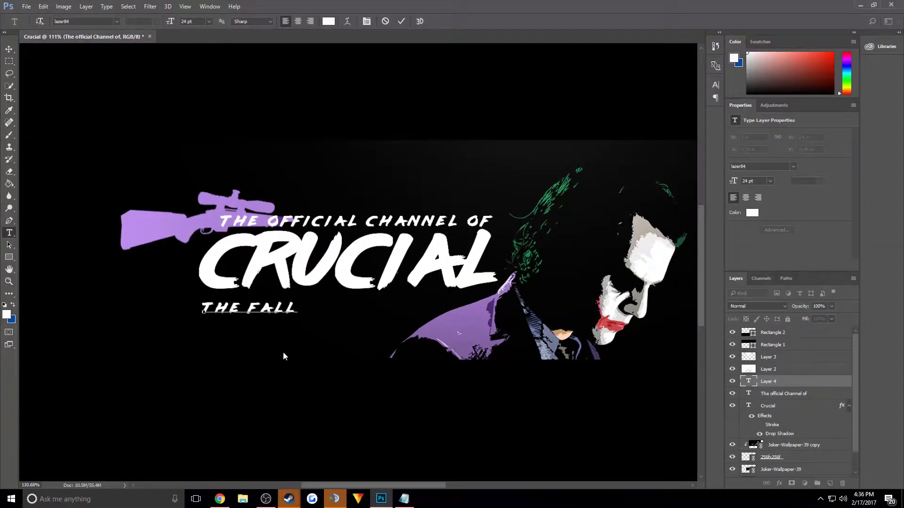
type("en One")
left_click_drag(283, 308, 382, 302)
scroll(314, 324, "down", 5)
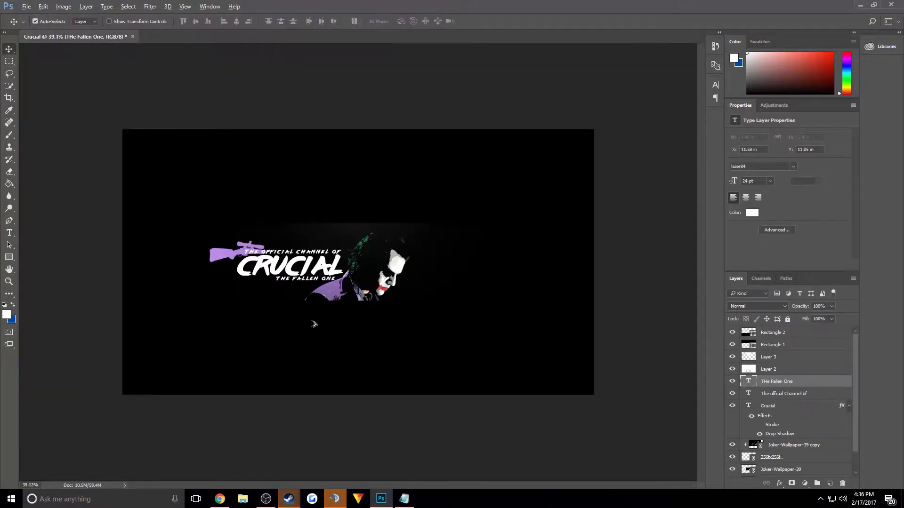
scroll(314, 324, "up", 5)
Step: Try a Drop Shadow on the subtitle with reduced distance and size
double_click(805, 381)
left_click(584, 245)
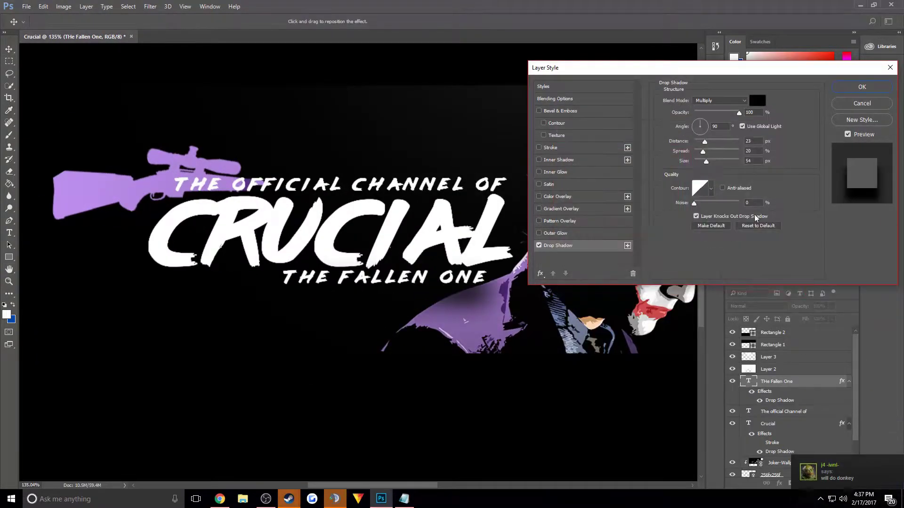
left_click_drag(704, 141, 701, 141)
left_click_drag(706, 161, 694, 141)
Step: Discard the shadow, add a new empty layer and choose green as the painting colour
key("Escape")
scroll(169, 302, "down", 4)
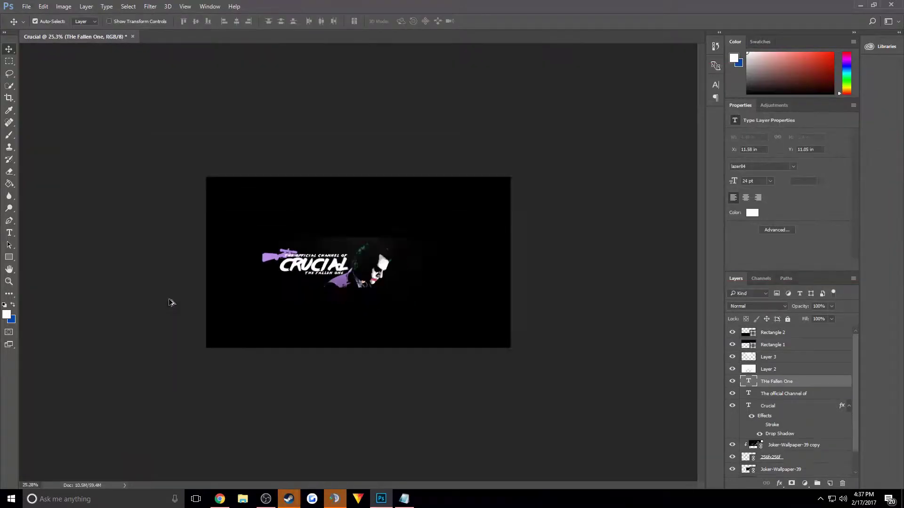
scroll(122, 281, "up", 3)
scroll(122, 282, "up", 2)
left_click(830, 484)
key("i")
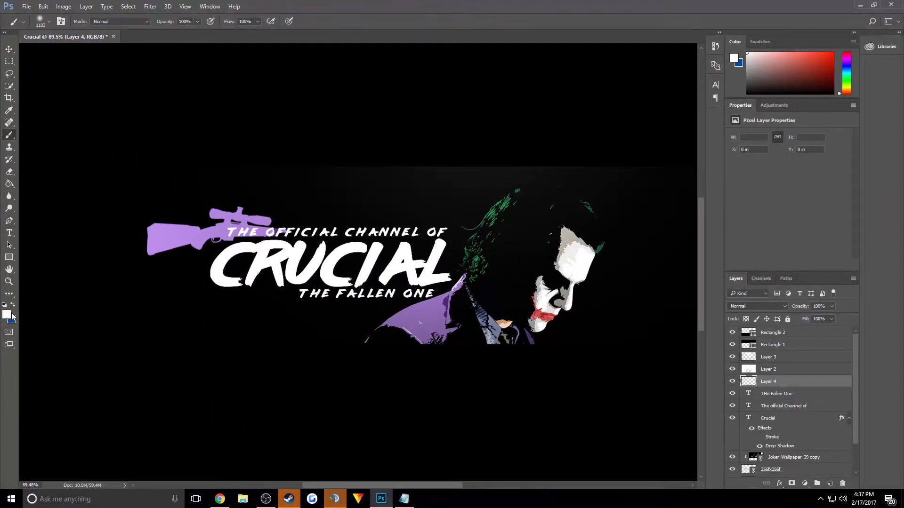
left_click(7, 315)
left_click(687, 209)
left_click(659, 179)
Step: Paint a broad green band across the banner with a large brush, trying Overlay blending
left_click(772, 143)
key("b")
scroll(141, 141, "down", 3)
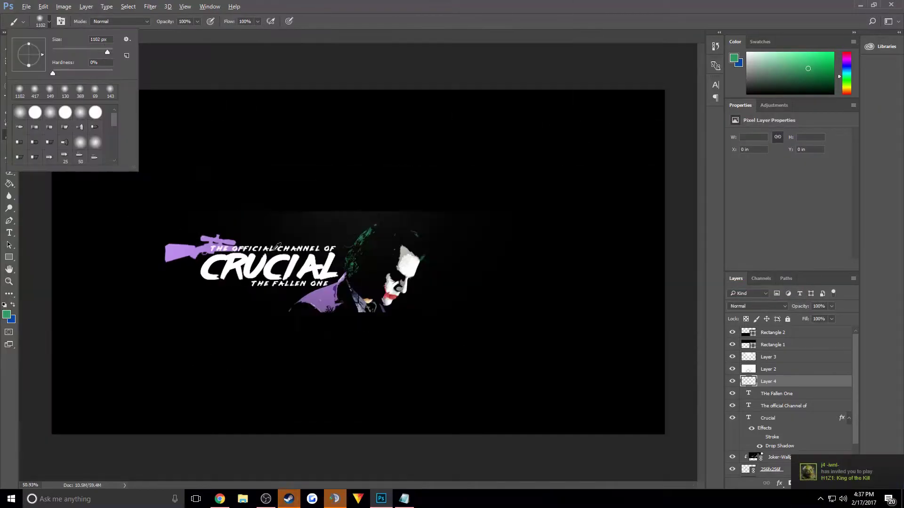
left_click_drag(52, 243, 664, 243)
left_click(746, 400)
Step: Set the green layer to Screen blending and fade its opacity to 4%
key("v")
scroll(410, 288, "up", 1)
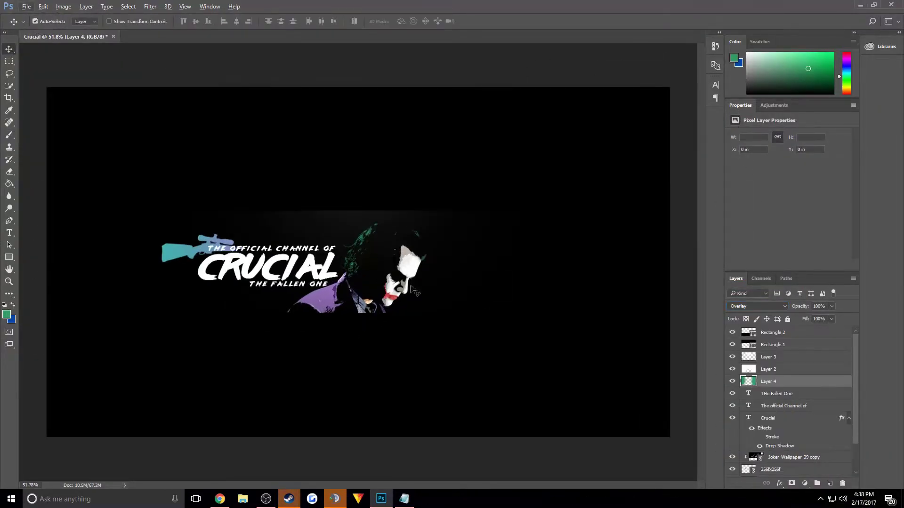
scroll(828, 469, "down", 1)
left_click(757, 306)
left_click(753, 359)
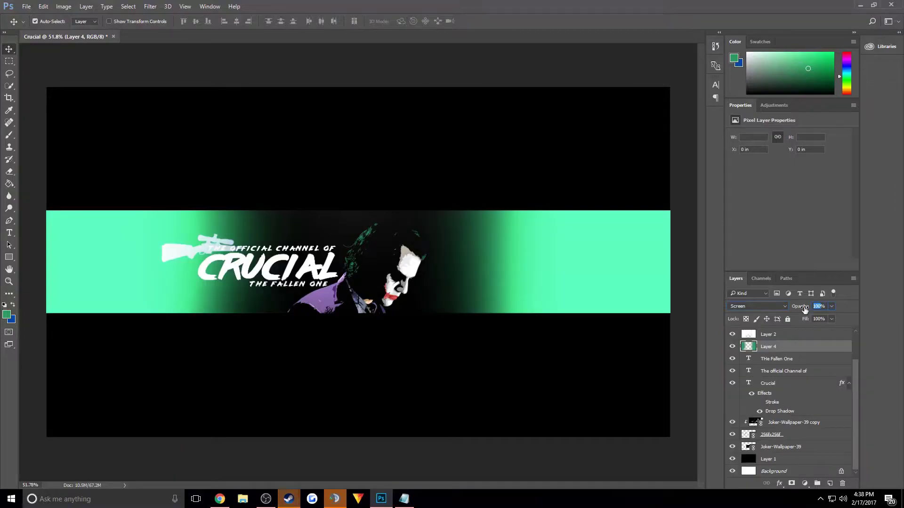
left_click_drag(801, 307, 767, 309)
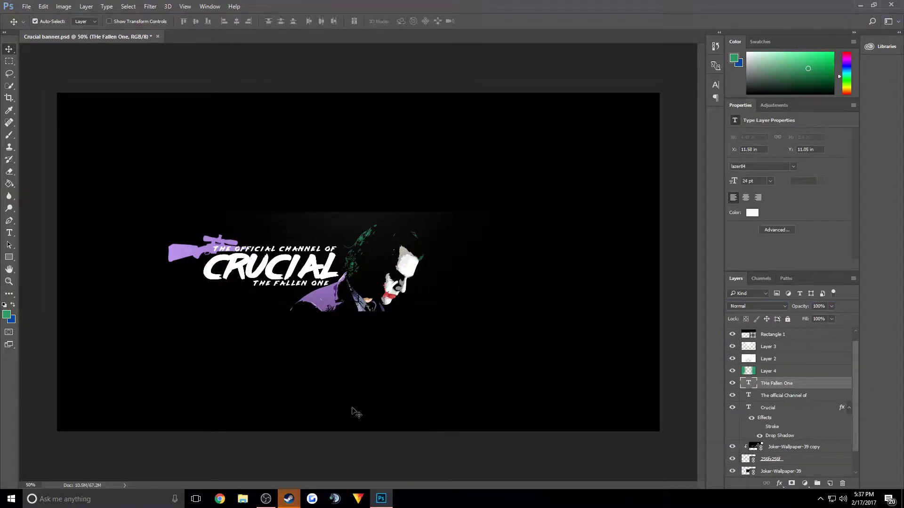
type("just su")
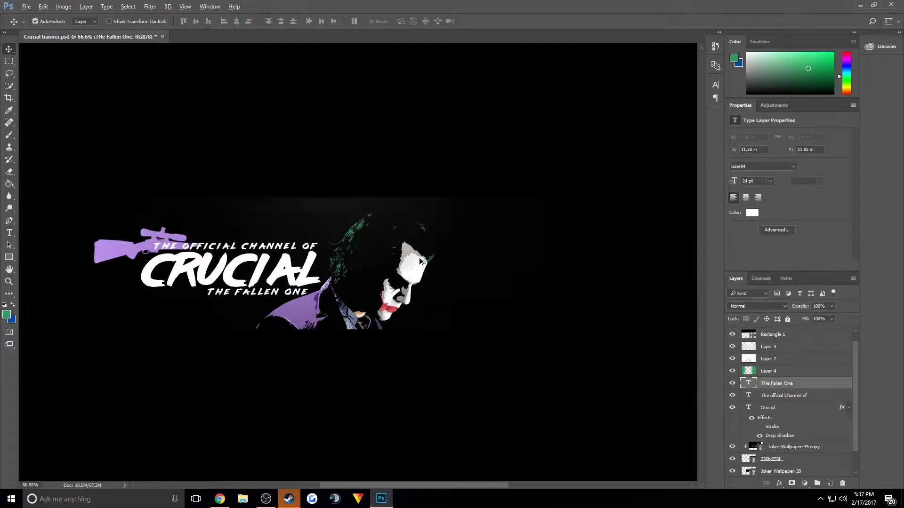
left_click(791, 446)
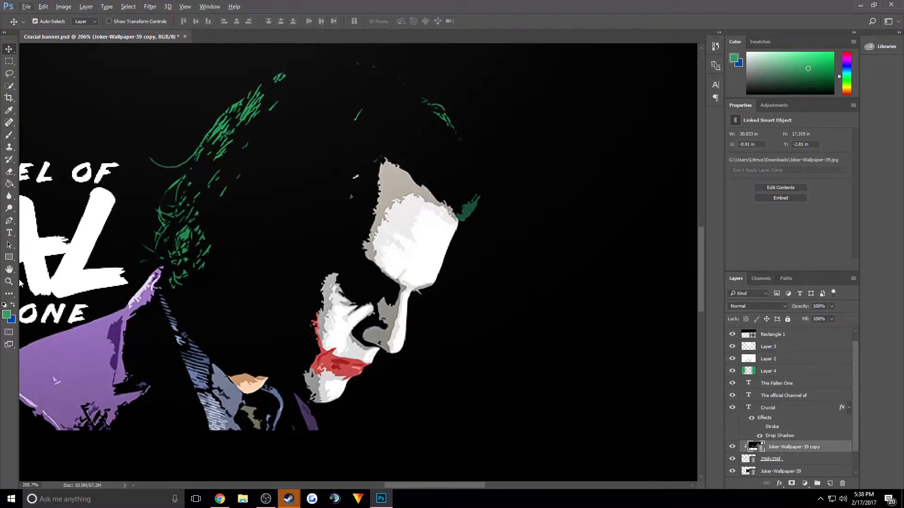
key("p")
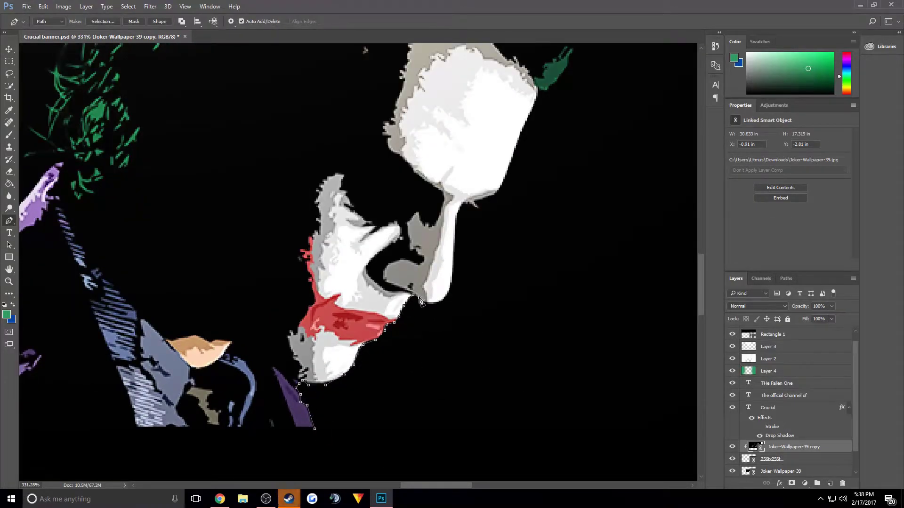
Step: Continue the path up the green hair strands and close it around the Joker's face
scroll(457, 268, "up", 3)
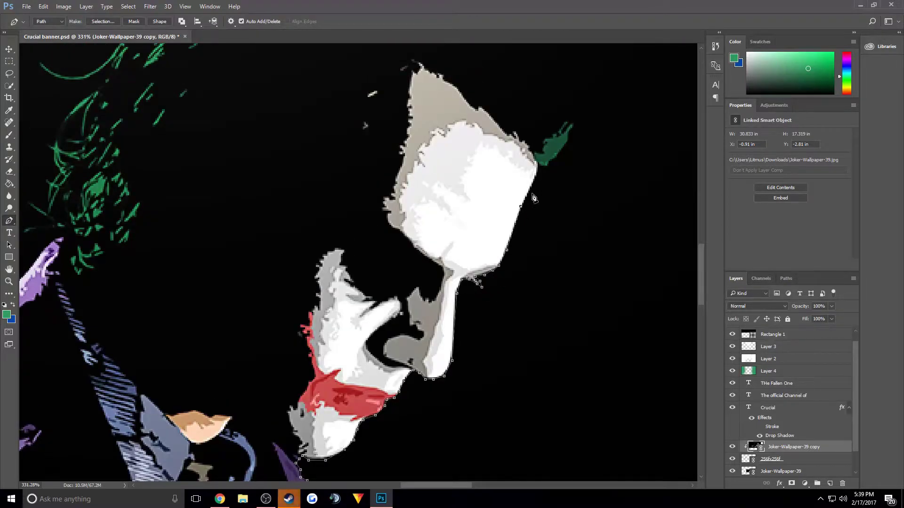
scroll(533, 197, "up", 2)
scroll(560, 216, "up", 5)
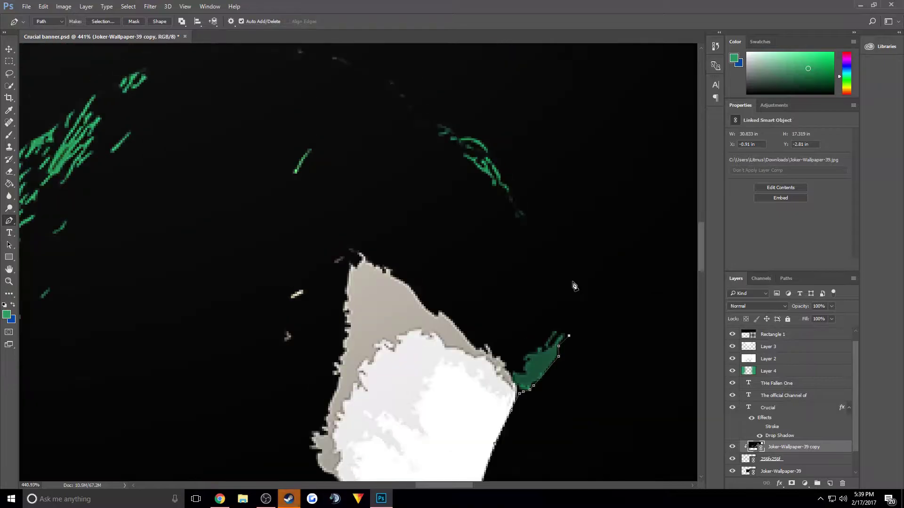
scroll(512, 186, "up", 2)
left_click(472, 209)
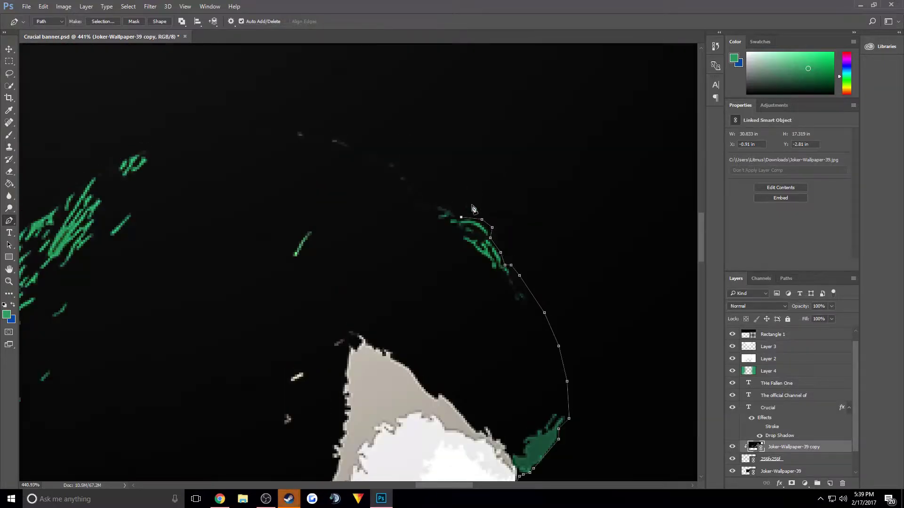
scroll(472, 208, "up", 2)
left_click(426, 238)
left_click(278, 166)
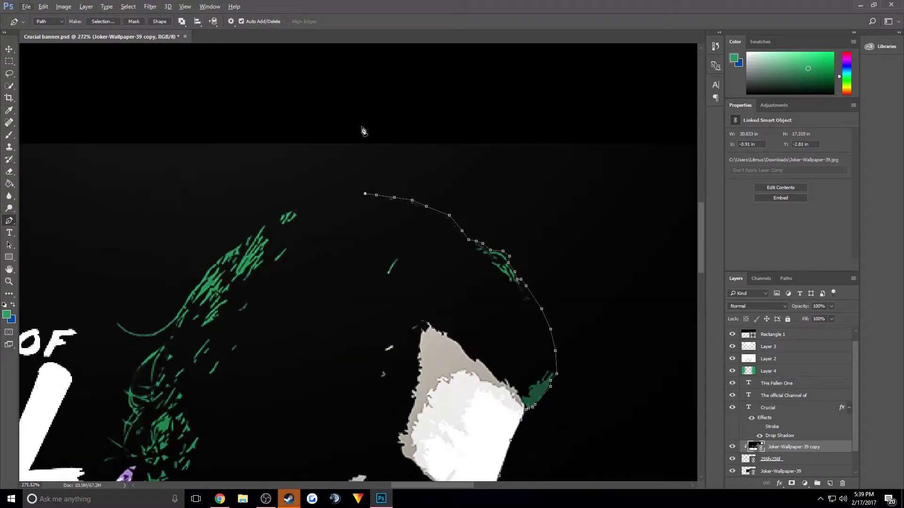
scroll(363, 131, "down", 6)
left_click(465, 393)
scroll(464, 393, "down", 3)
Step: Convert the path to a selection and fill it with white
right_click(558, 36)
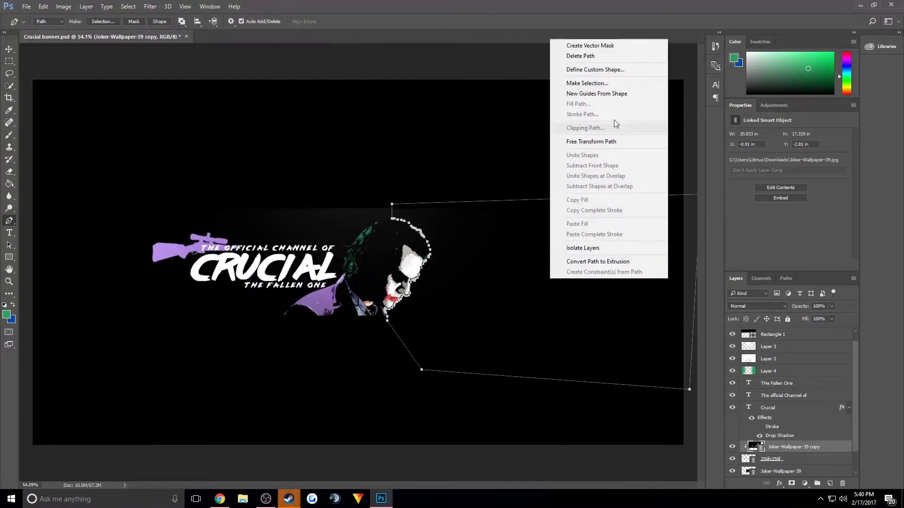
left_click(612, 113)
key("Return")
scroll(801, 452, "down", 2)
key("Delete")
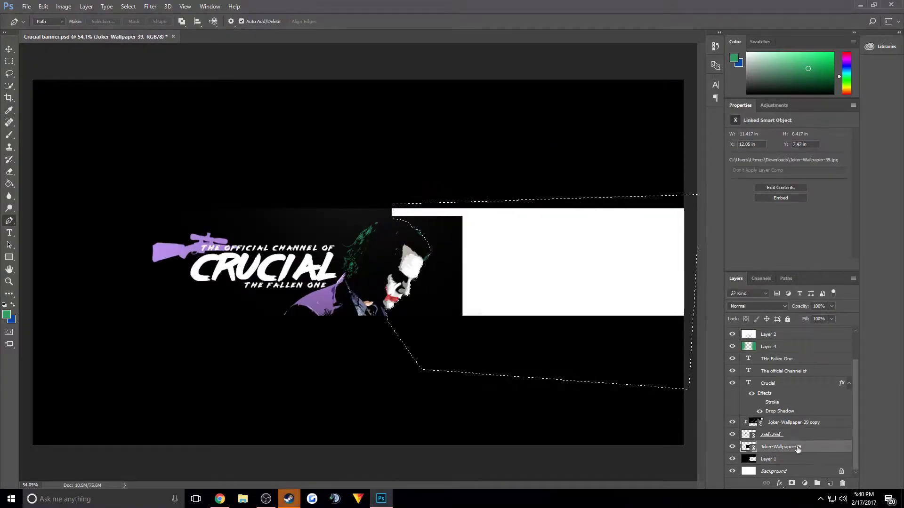
Step: Rasterize the Joker-Wallpaper-39 layer
right_click(795, 444)
left_click(697, 414)
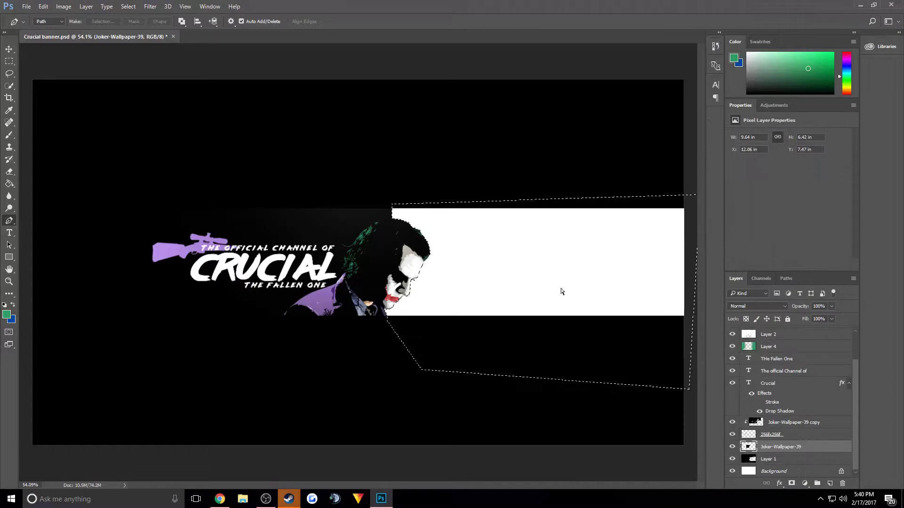
scroll(546, 301, "up", 2)
scroll(471, 329, "up", 4)
scroll(376, 366, "down", 5)
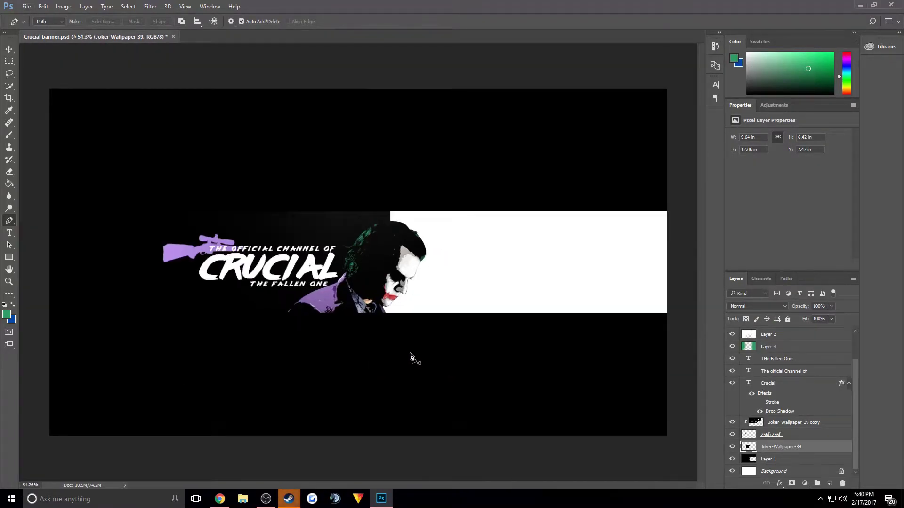
scroll(410, 358, "down", 1)
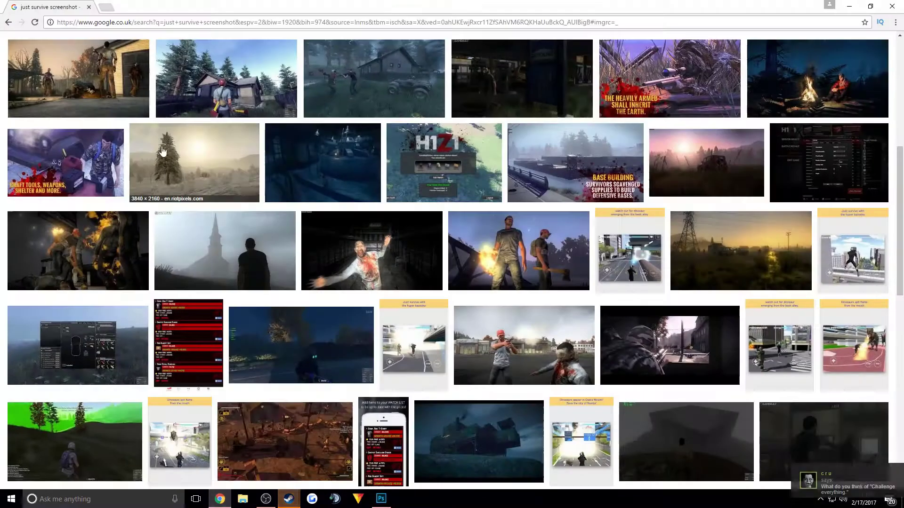
Step: Open the chat conversation and send a message
scroll(162, 151, "up", 7)
left_click(838, 484)
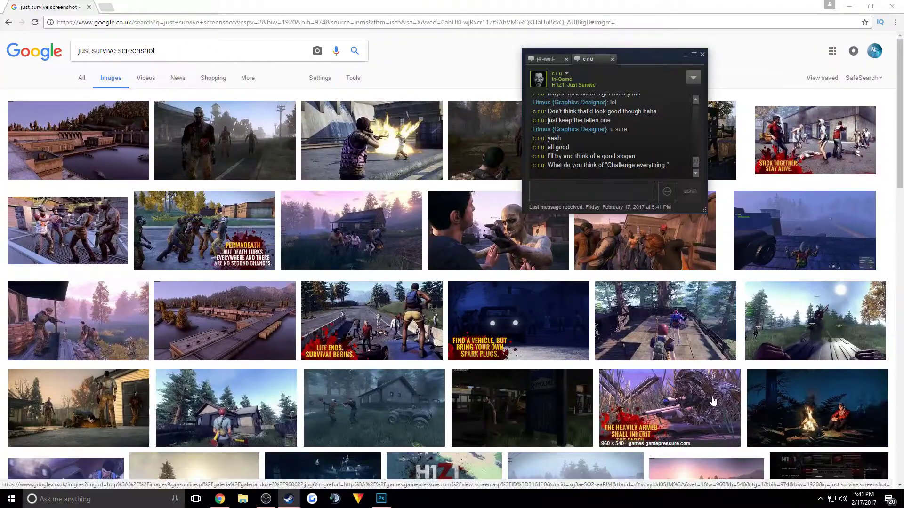
type("what ever you want")
key("Return")
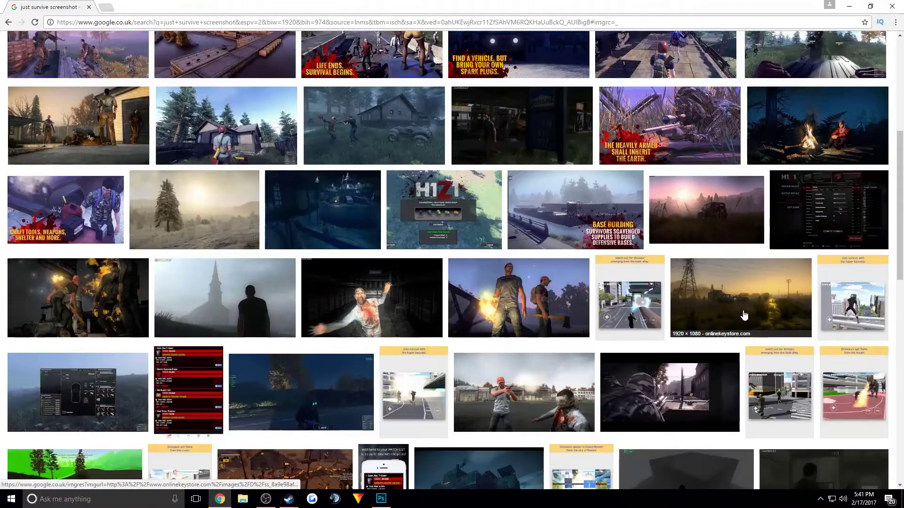
Step: Search Google Images for 'just survive wallpaper' and preview a result
double_click(121, 51)
type("wallpaper")
key("Return")
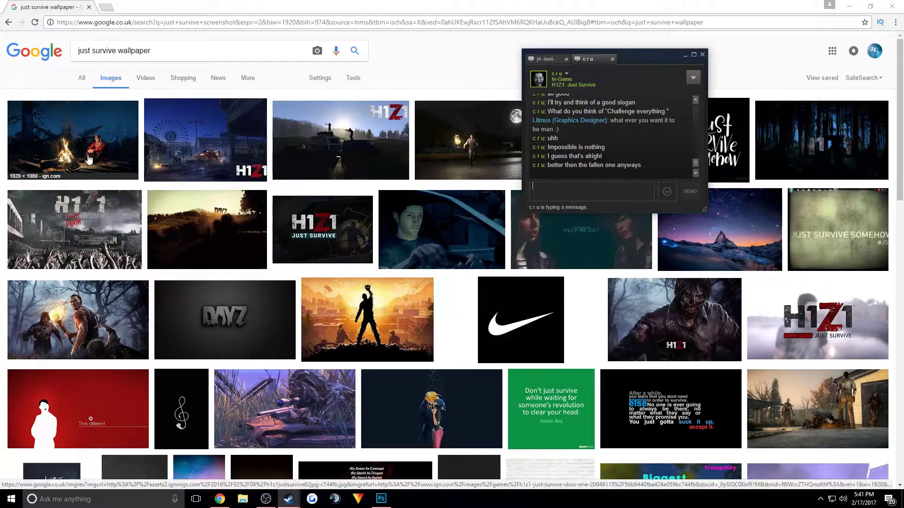
left_click(94, 221)
key("Escape")
Step: Preview another wallpaper result, then minimize Chrome to return to the banner
key("alt+Tab")
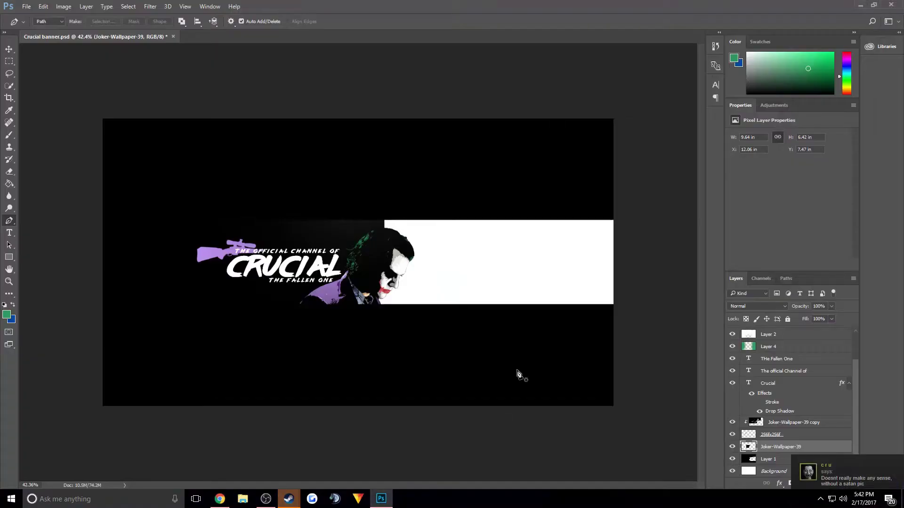
scroll(131, 256, "up", 2)
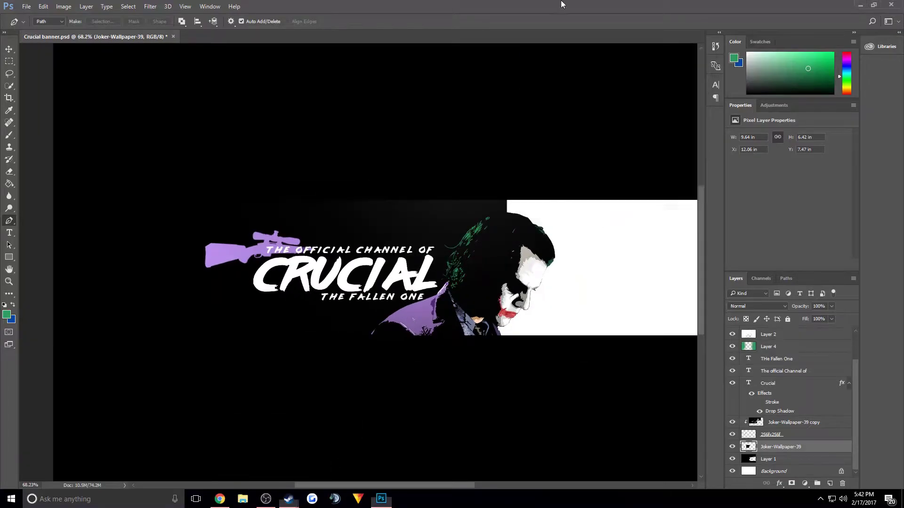
key("alt+Tab")
left_click(320, 80)
scroll(108, 299, "down", 5)
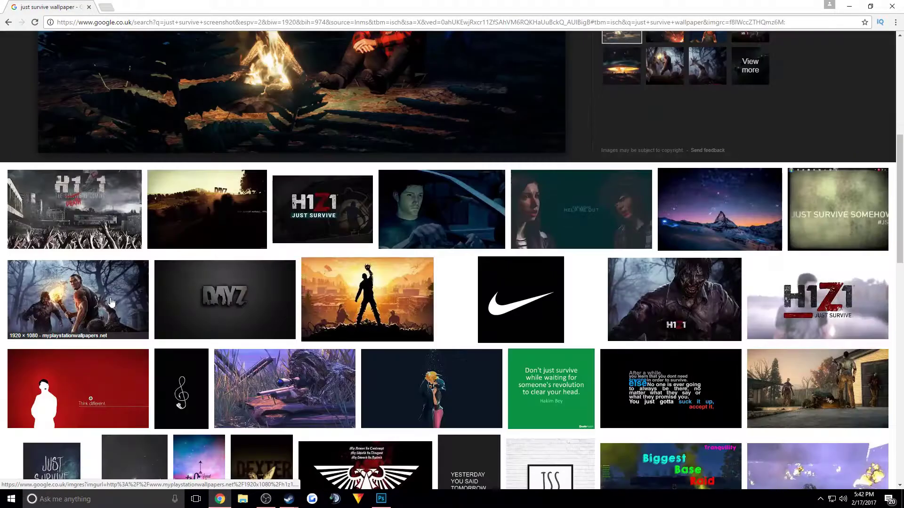
scroll(108, 299, "down", 5)
left_click(221, 501)
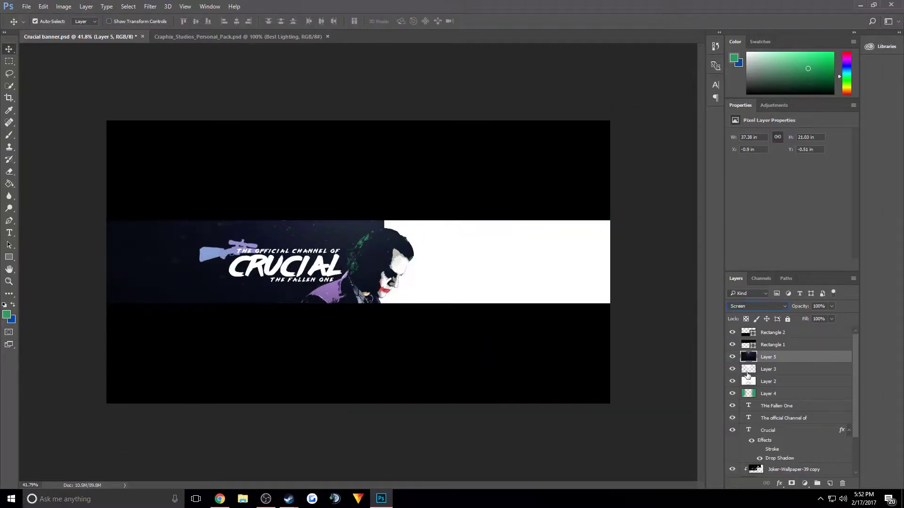
Step: Set Layer 5 to 40% opacity and send a chat message
type("40")
key("Return")
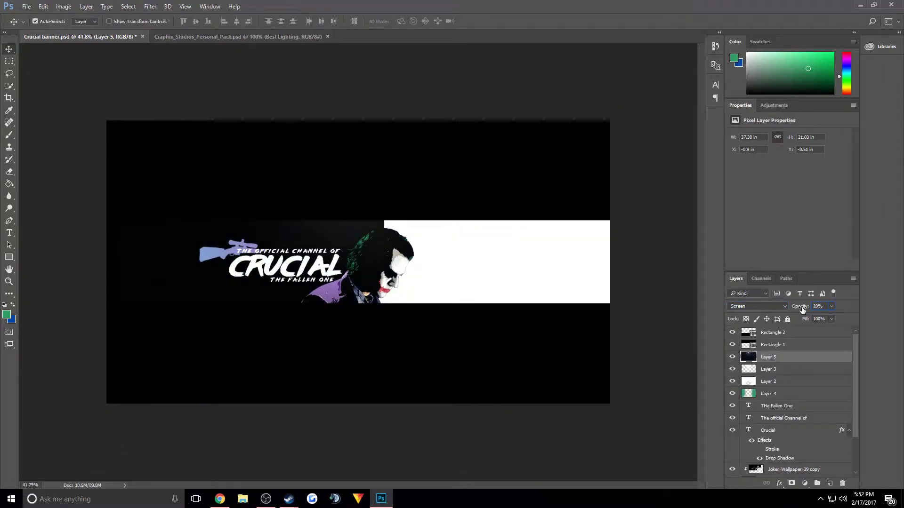
scroll(533, 271, "up", 1)
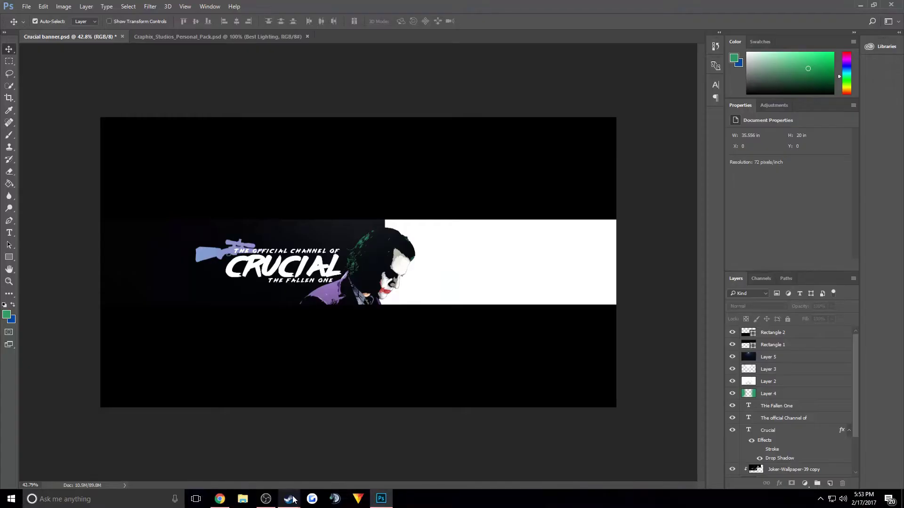
left_click(289, 499)
key("Return")
type("just hor")
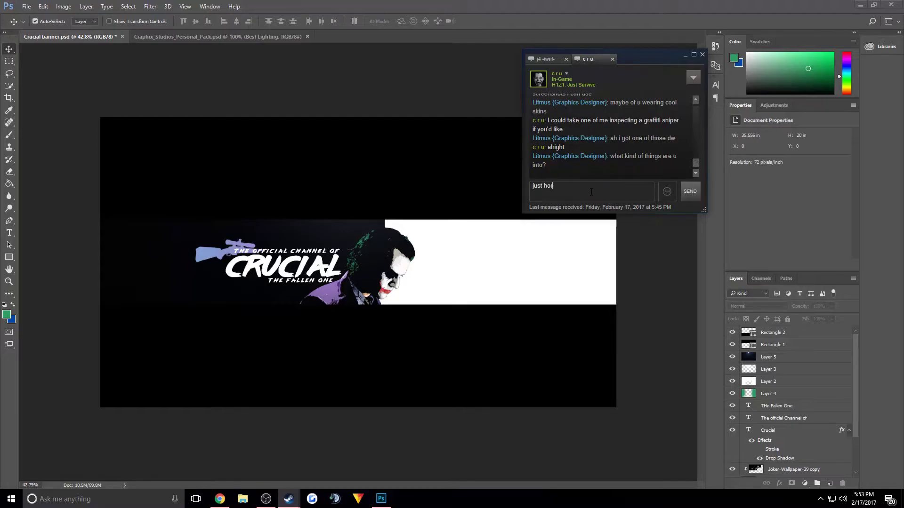
Step: Browse File > Place Linked to the Steam game screenshots folder, then cancel
left_click(27, 6)
left_click(98, 196)
left_click(120, 22)
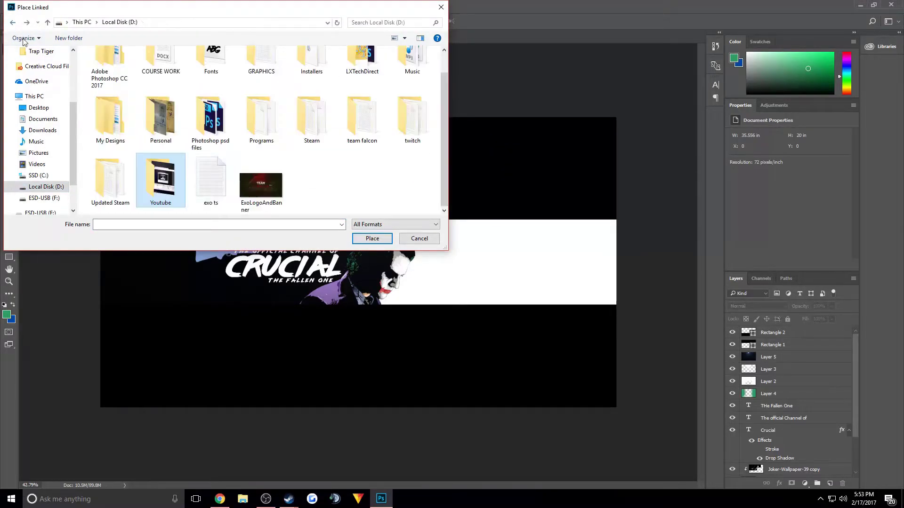
double_click(109, 181)
double_click(108, 151)
double_click(121, 66)
scroll(442, 182, "down", 5)
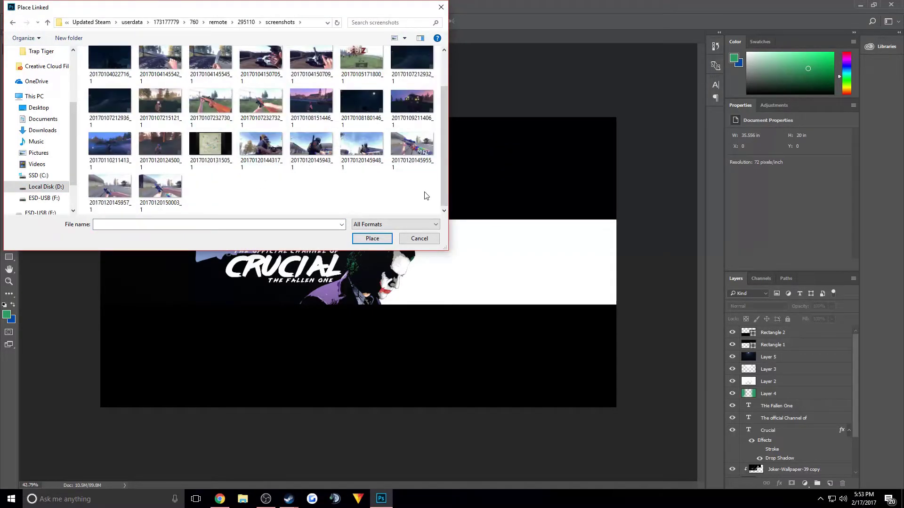
key("Escape")
Step: Duplicate the Joker layer, shift the copy right and place it beneath the original
scroll(523, 301, "up", 2)
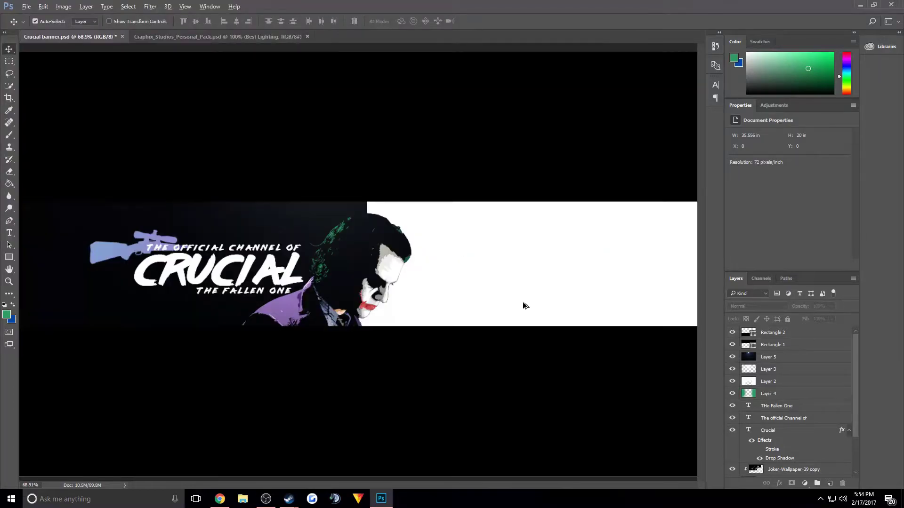
scroll(681, 382, "down", 1)
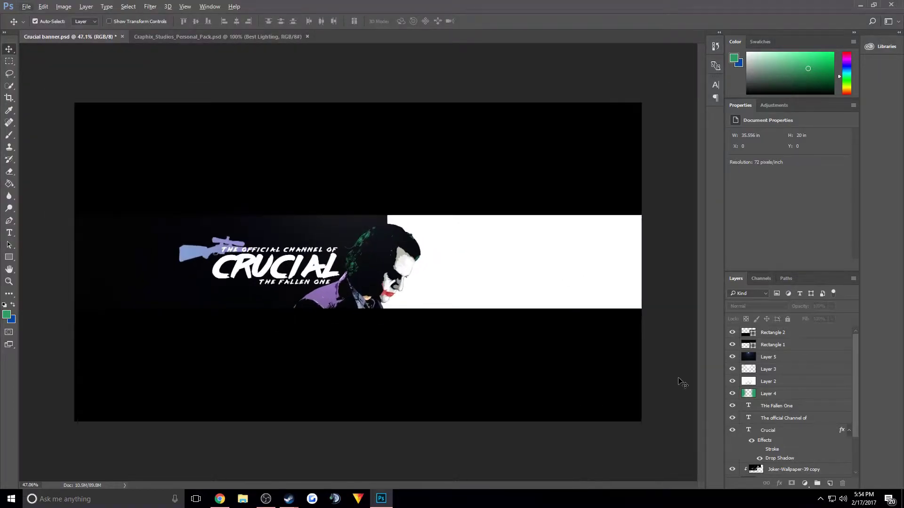
scroll(795, 424, "down", 2)
left_click(791, 447)
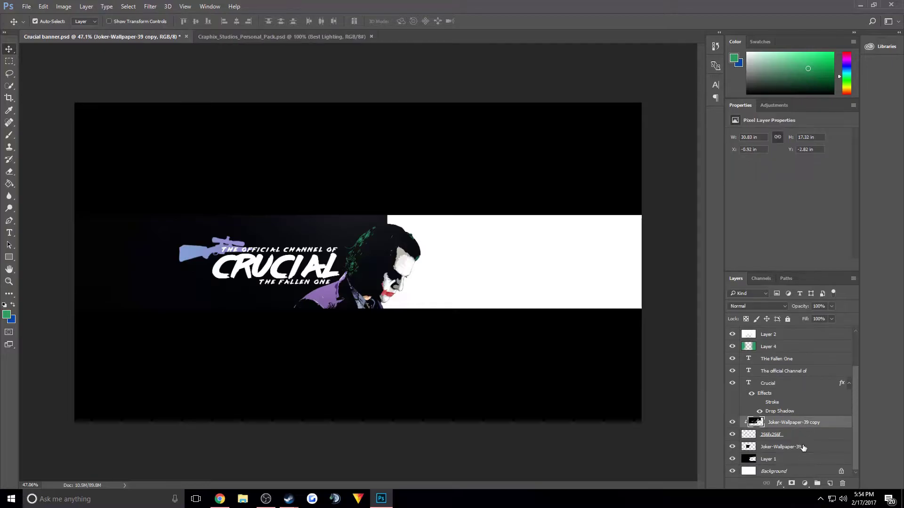
right_click(791, 447)
key("Escape")
mouse_move(400, 264)
left_mouse_down()
mouse_move(518, 264)
mouse_move(371, 287)
left_mouse_up()
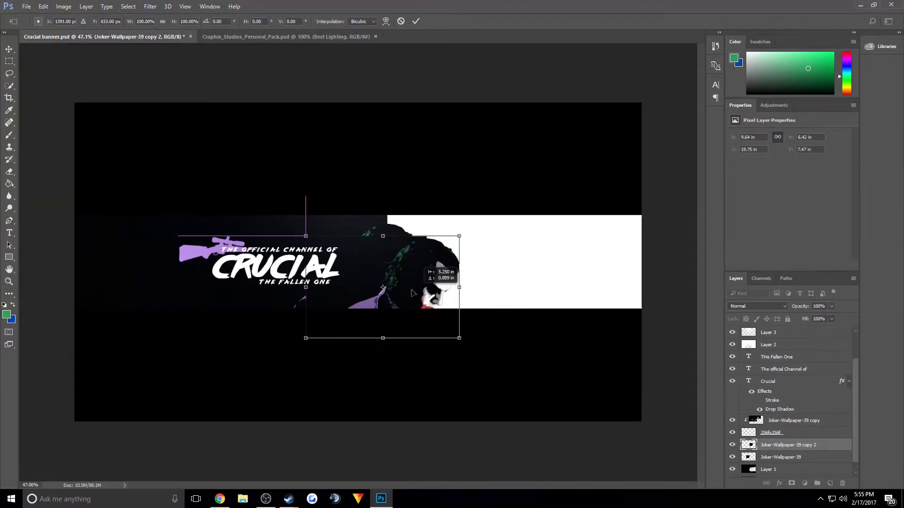
key("ctrl+bracketleft")
Step: Place a third Joker copy further right and fade it to 25% opacity
key("ctrl+t")
left_click_drag(414, 268, 449, 281)
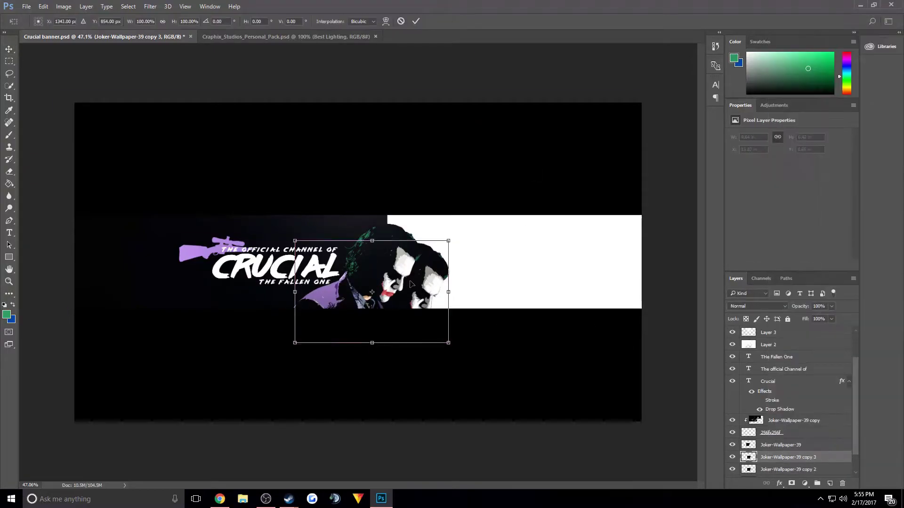
left_click_drag(409, 315, 403, 325)
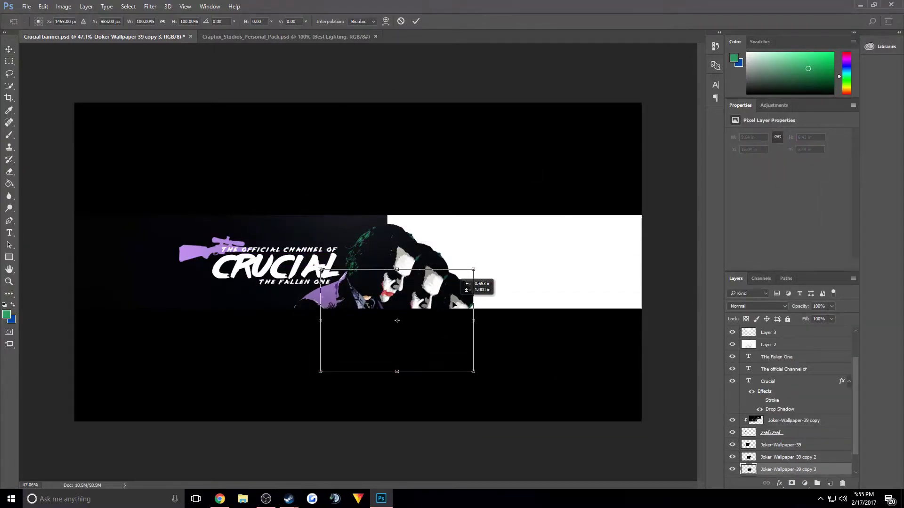
scroll(581, 374, "down", 3)
scroll(539, 367, "up", 4)
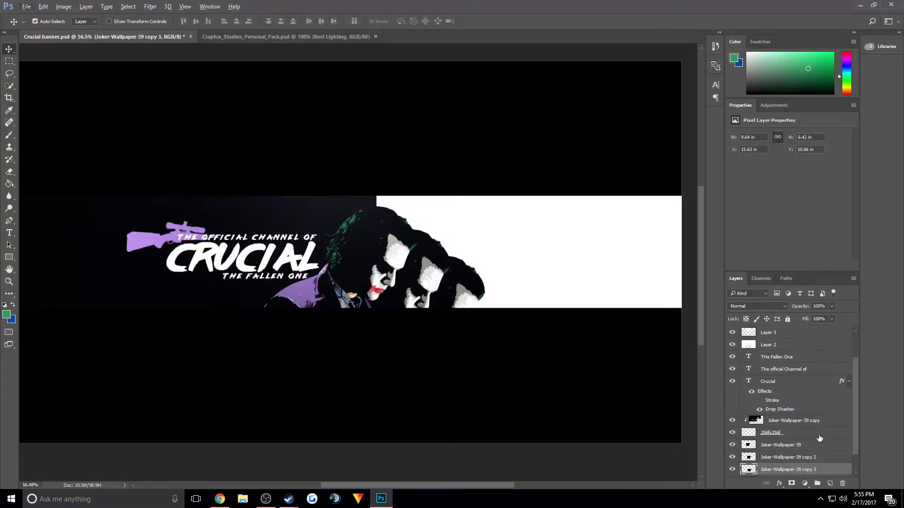
key("alt+bracketleft")
left_click_drag(801, 306, 788, 302)
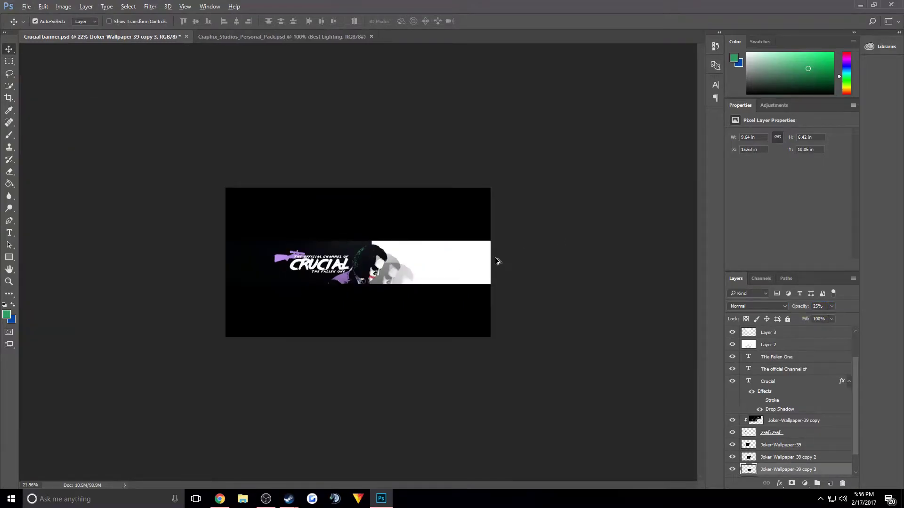
key("ctrl+0")
Step: Restore Joker copy 2 to full opacity and start a pen path on its hair outline
key("0")
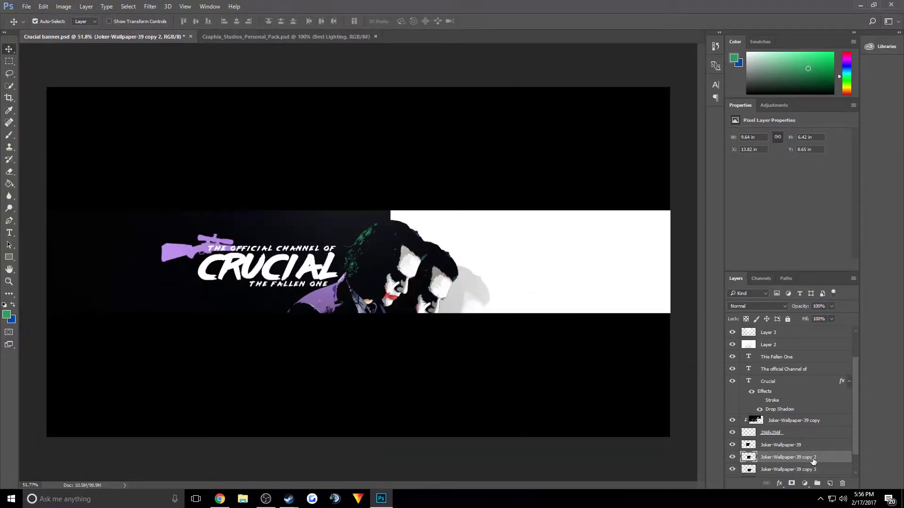
scroll(555, 250, "up", 3)
key("p")
scroll(539, 160, "up", 2)
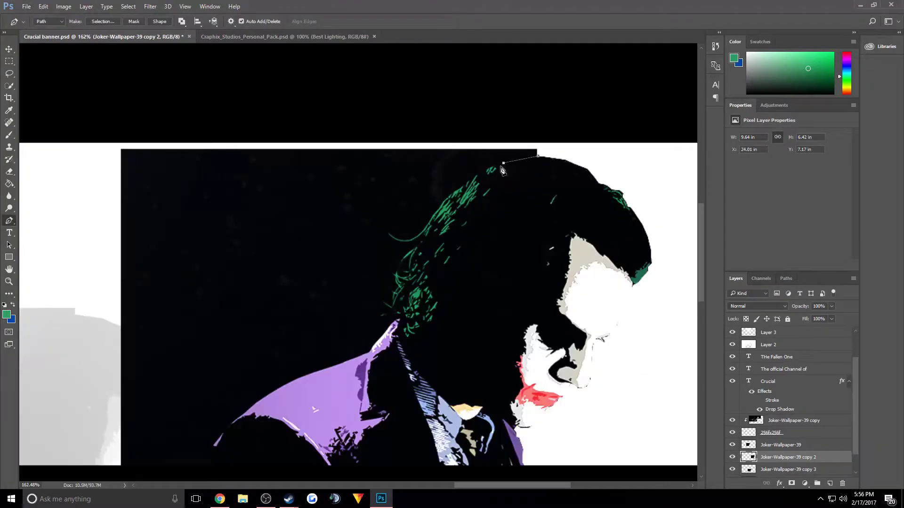
left_click(443, 201)
scroll(446, 210, "up", 3)
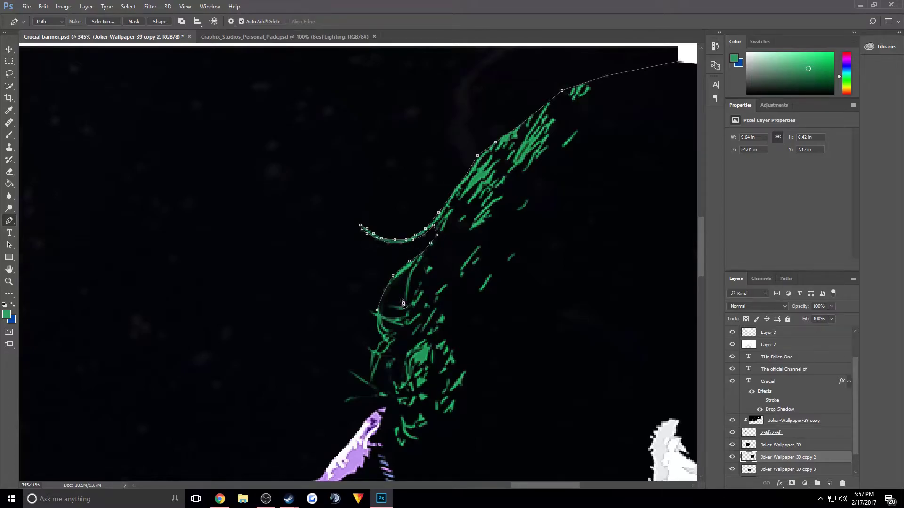
scroll(407, 299, "down", 1)
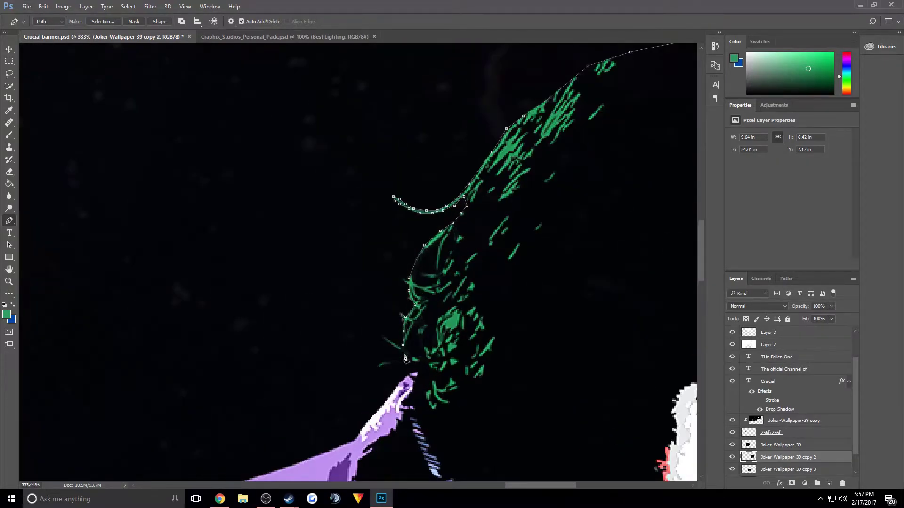
scroll(355, 278, "down", 3)
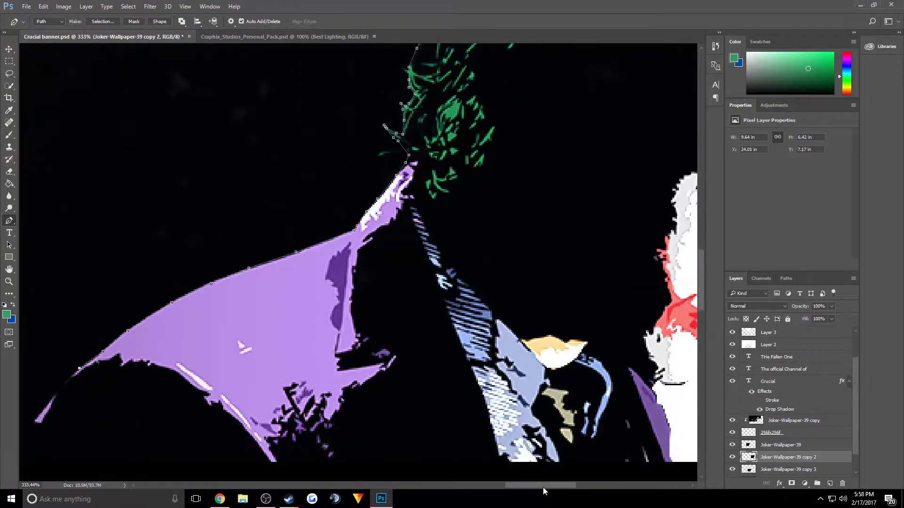
Step: Trace along the purple jacket outline and make a selection from the path
left_click_drag(84, 405, 355, 392)
key("ctrl+0")
right_click(511, 43)
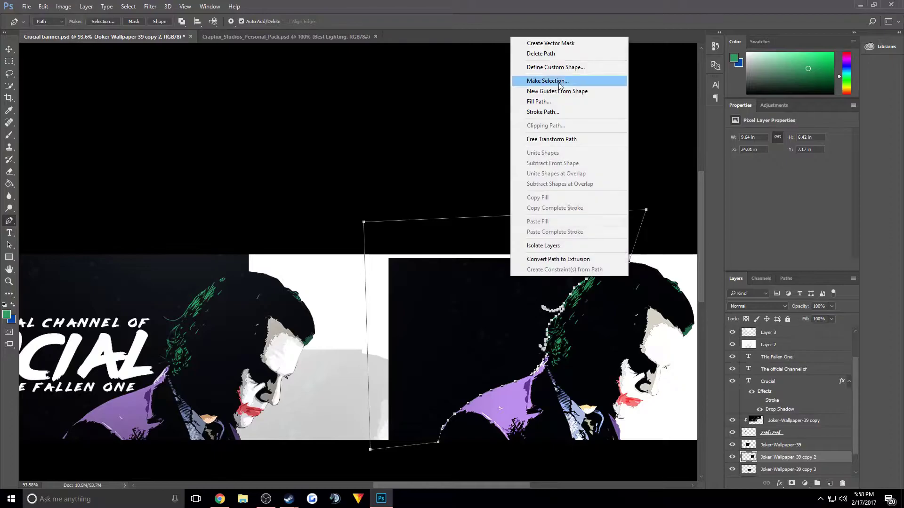
key("Escape")
key("ctrl+0")
Step: Shift the first Joker copy slightly to the right
right_click(790, 469)
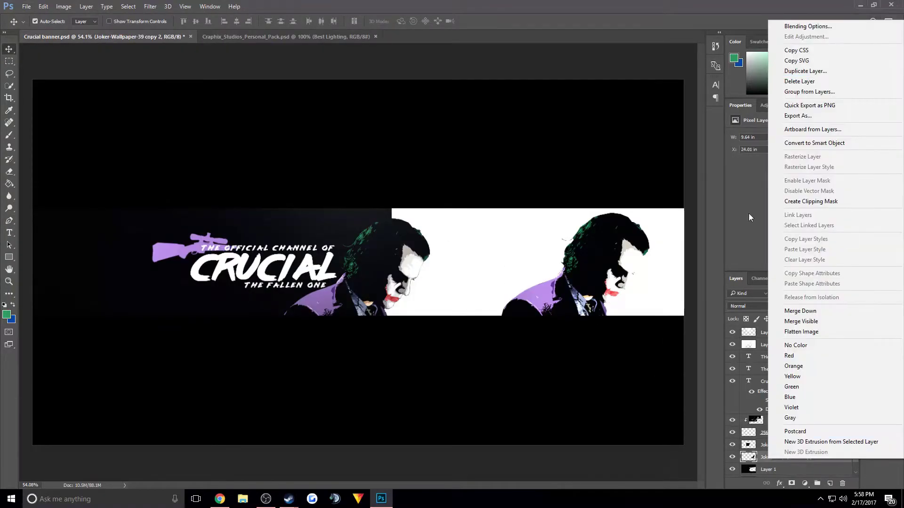
key("ctrl+t")
key("ctrl+0")
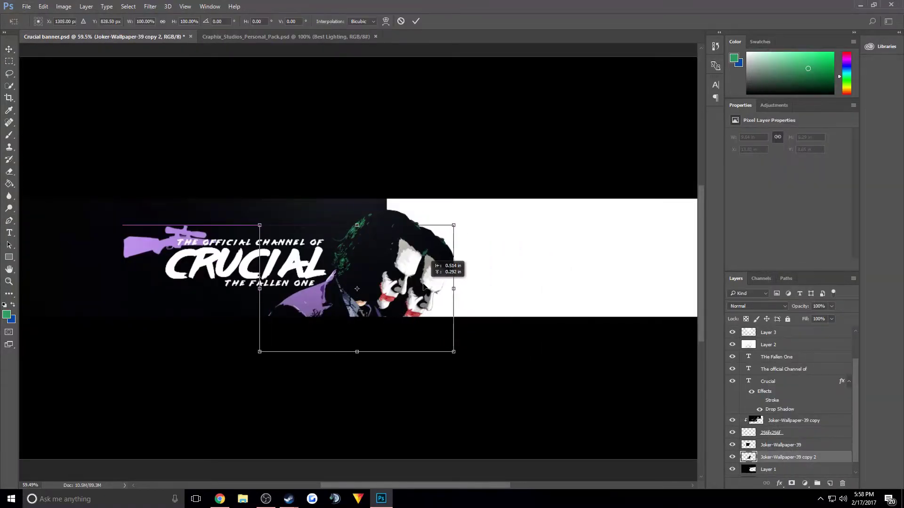
left_click_drag(448, 306, 459, 317)
key("Return")
Step: Duplicate the Joker again and move the third copy further right and down
key("ctrl+j")
key("ctrl+t")
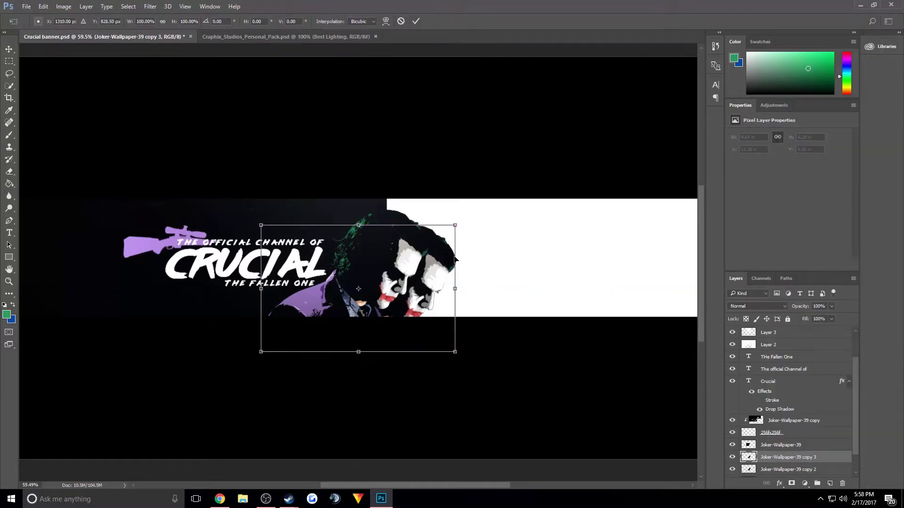
left_click_drag(423, 292, 447, 311)
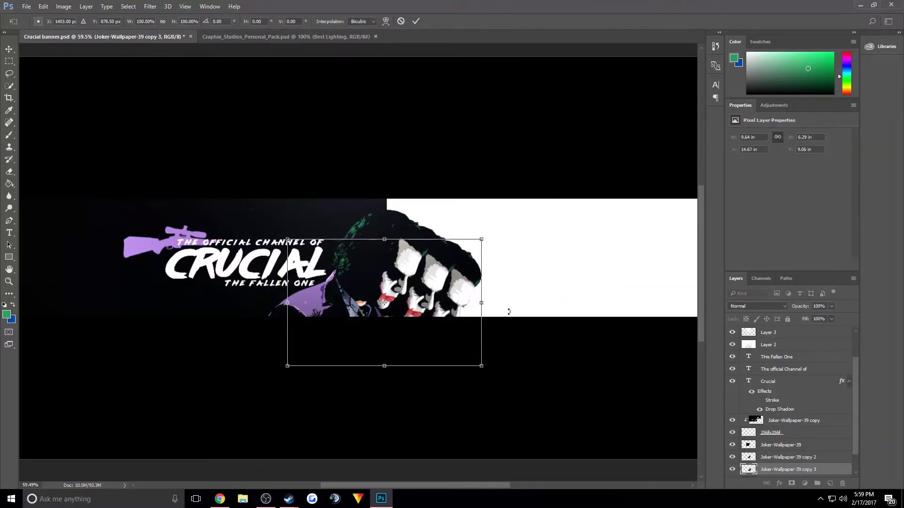
key("Return")
key("ctrl+minus")
key("ctrl+minus")
key("ctrl+minus")
key("ctrl+0")
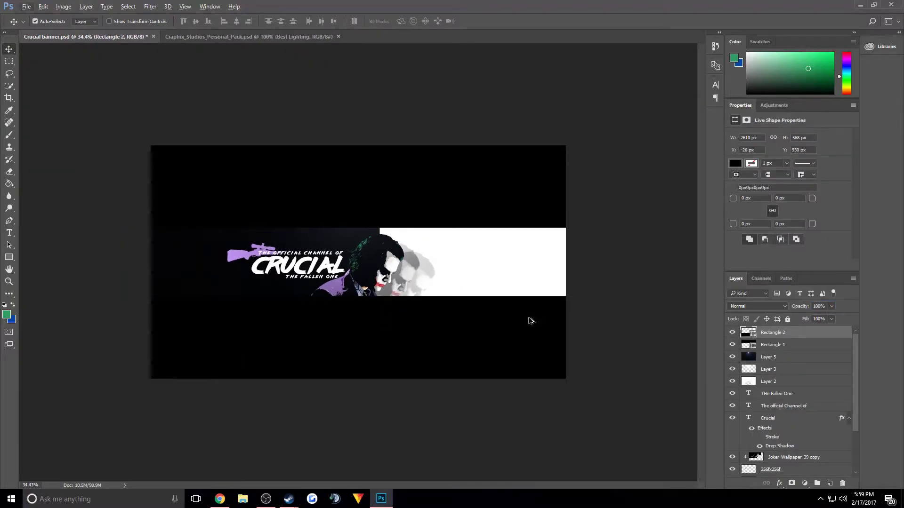
Step: Add another Joker copy, motion-blur it and move it beneath the original Joker
left_click(790, 457)
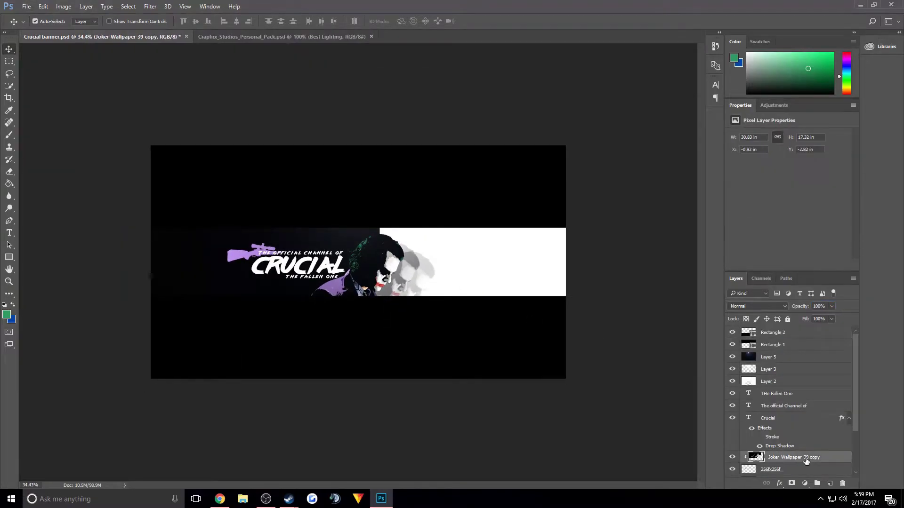
key("ctrl+j")
key("ctrl+t")
key("ctrl+plus")
key("Return")
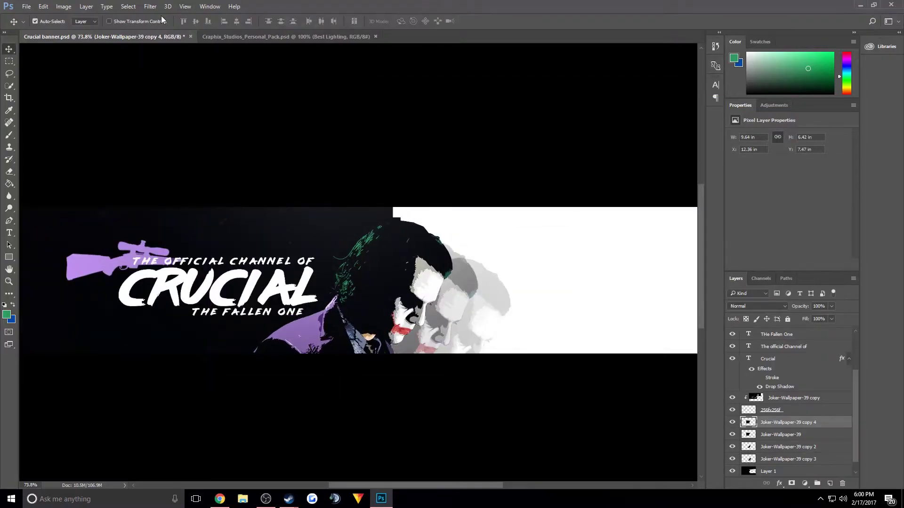
left_click(150, 6)
left_click(283, 179)
key("Return")
key("alt+bracketleft")
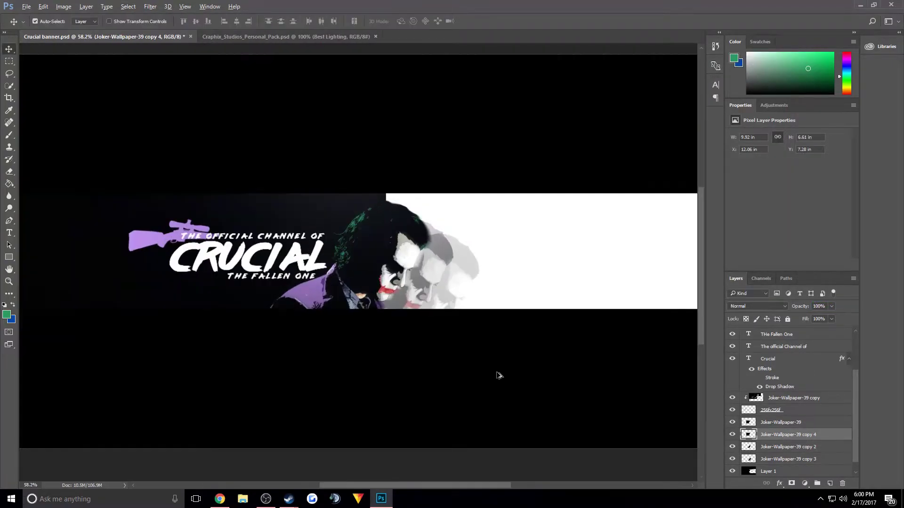
Step: Fade the third Joker copy to 25% opacity
left_click(810, 459)
key("ctrl+t")
key("Return")
scroll(429, 368, "down", 2)
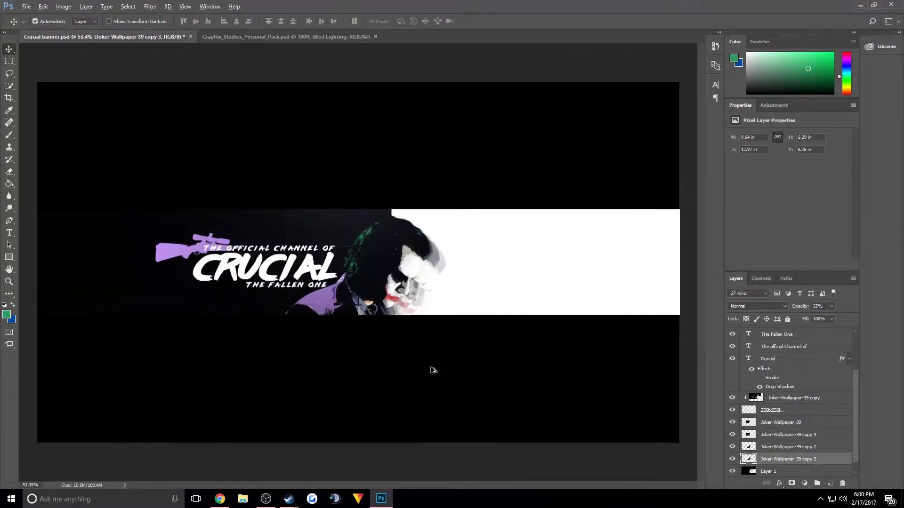
scroll(790, 405, "up", 2)
Step: Duplicate the channel text layer, then back out and select the Crucial title layer
right_click(783, 406)
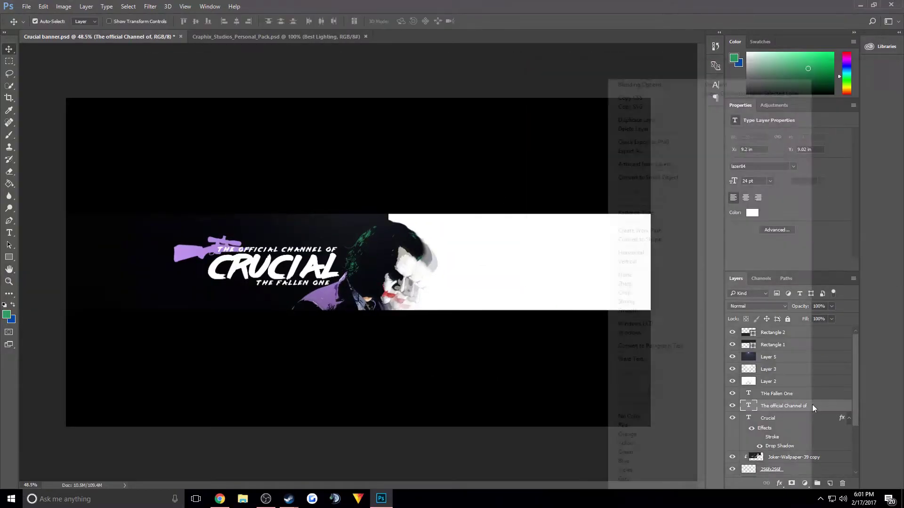
left_click(640, 142)
key("Return")
key("ctrl+t")
key("Escape")
double_click(800, 418)
key("Escape")
Step: Duplicate the Crucial title layer, rasterize the copy and apply Motion Blur to it
right_click(782, 417)
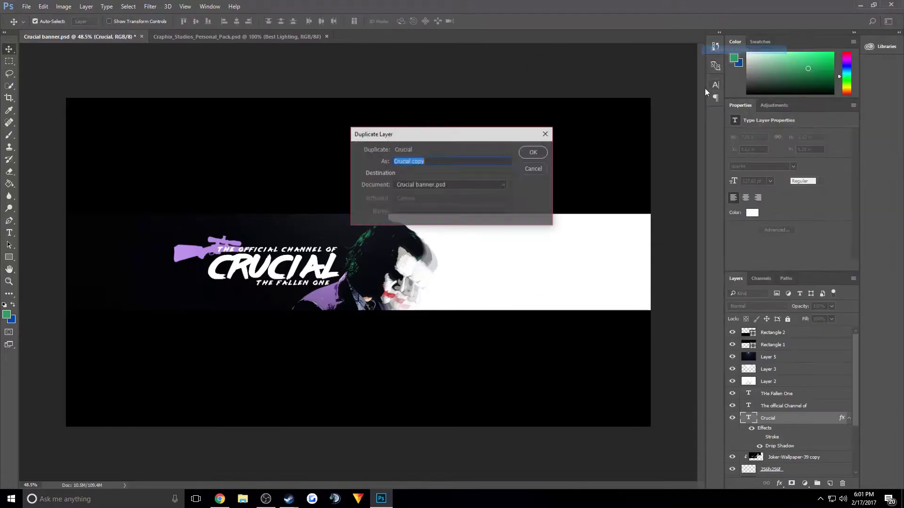
key("Return")
key("ctrl+t")
key("Return")
left_click(150, 6)
left_click(297, 181)
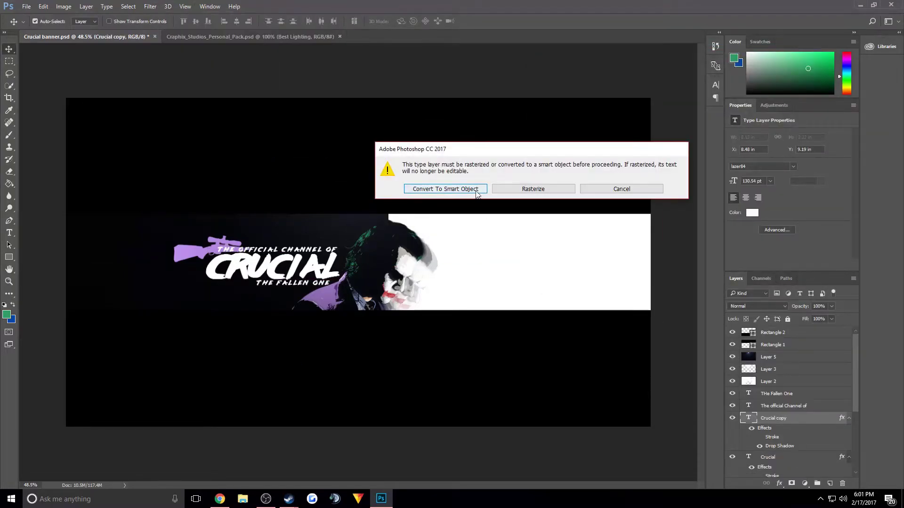
left_click(532, 190)
key("Return")
scroll(786, 372, "down", 3)
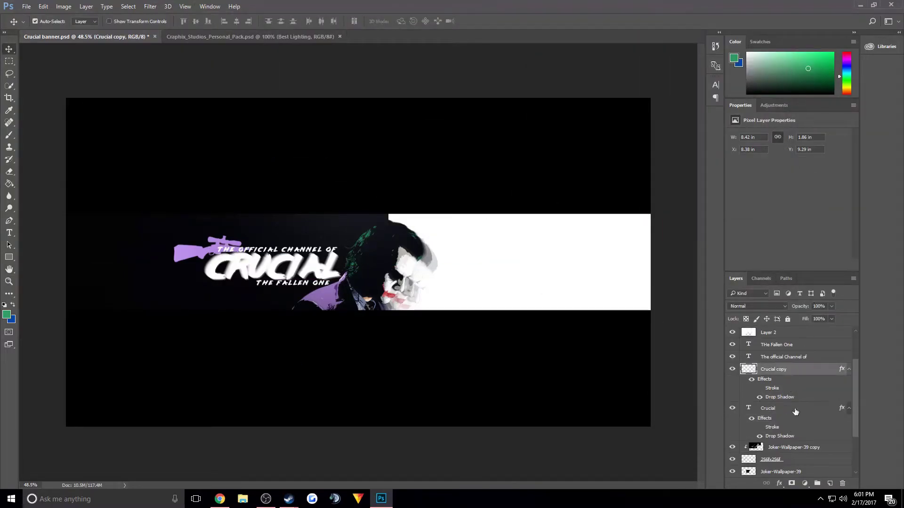
left_click(795, 308)
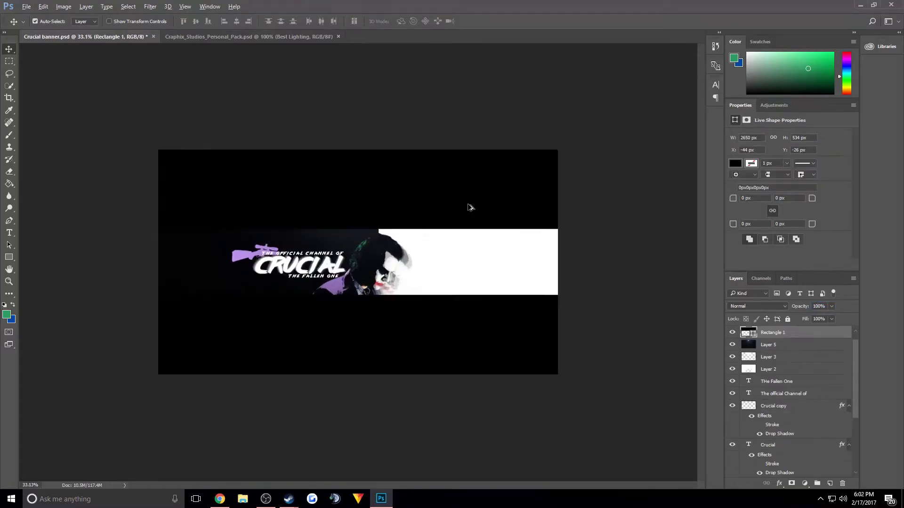
Step: Clear Layer 6's opacity value in the Layers panel
scroll(577, 256, "up", 2)
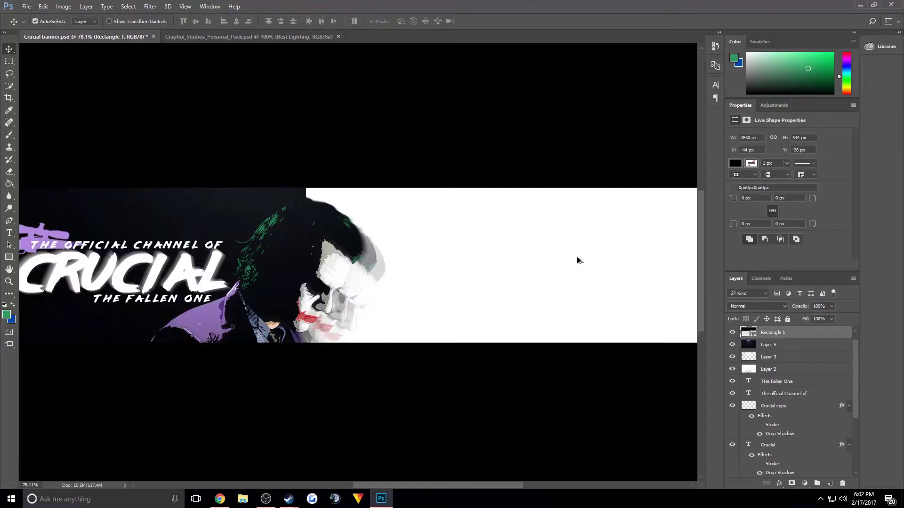
scroll(556, 283, "down", 3)
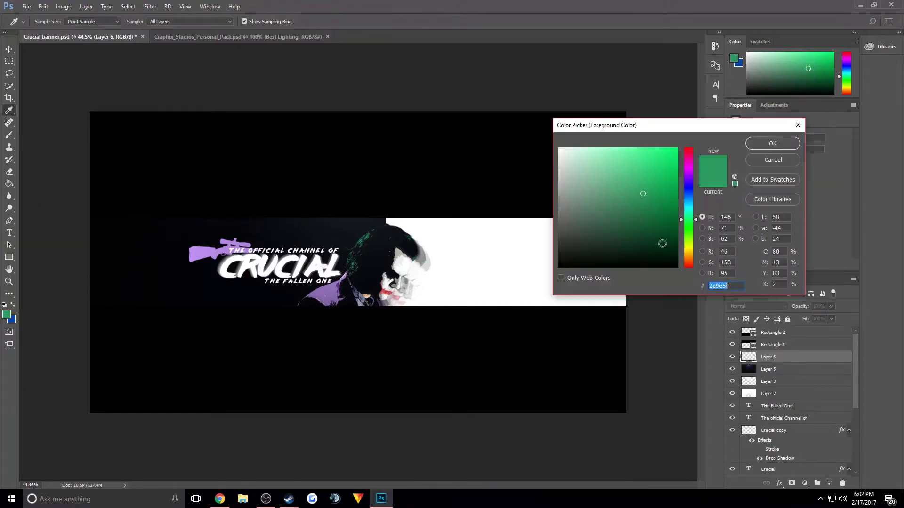
key("Escape")
left_click(819, 306)
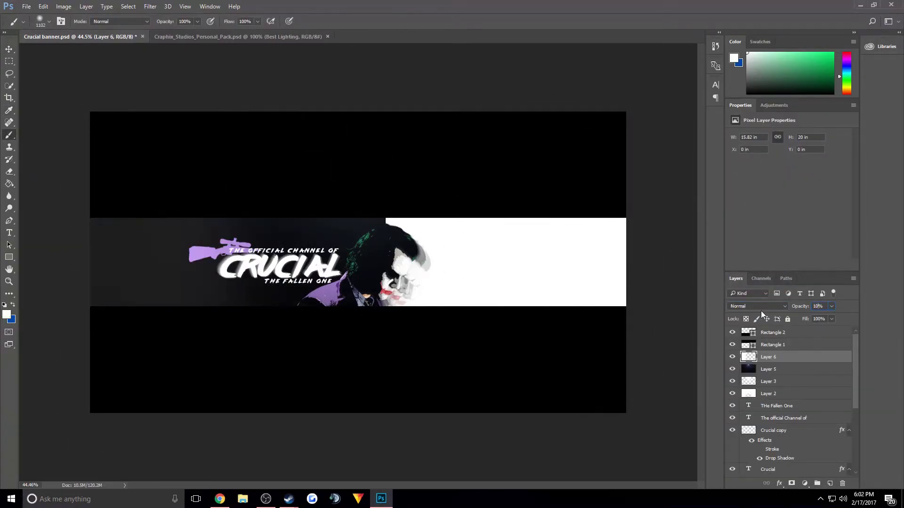
key("BackSpace")
key("BackSpace")
key("BackSpace")
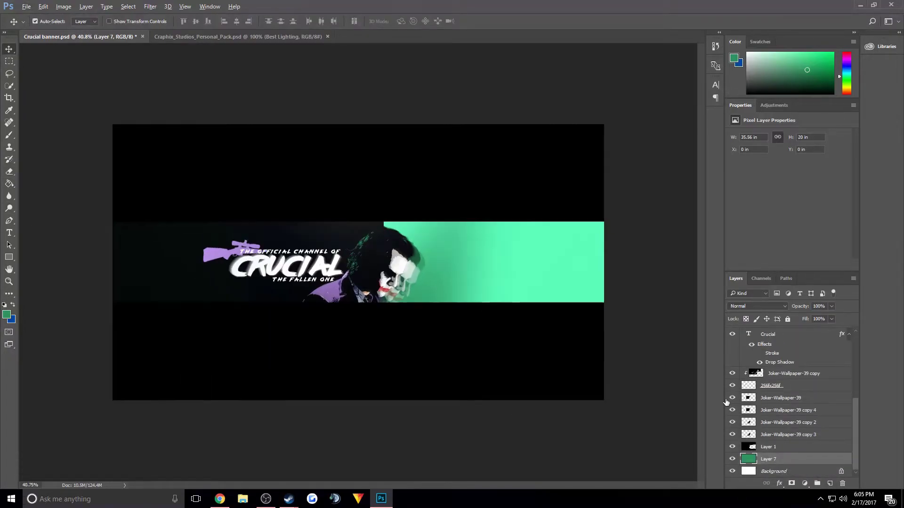
Step: Give Layer 7 a mid-green Color Overlay layer style
right_click(748, 459)
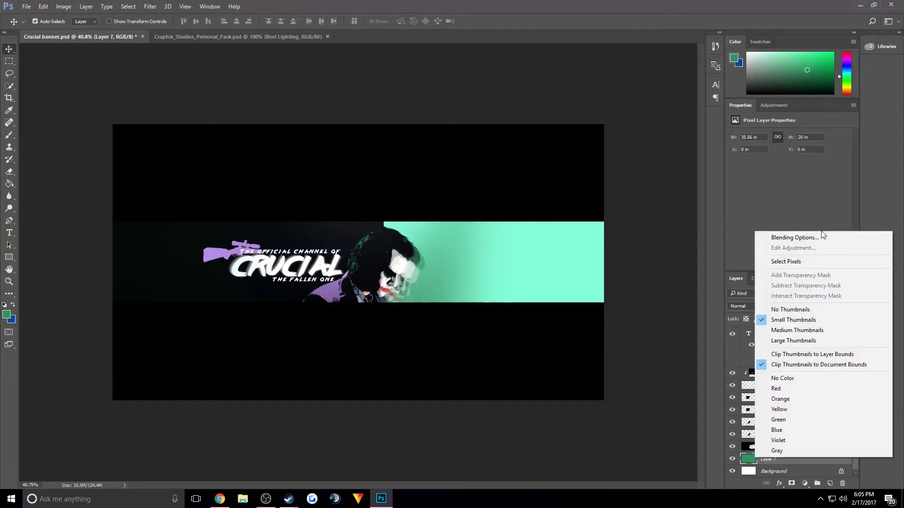
left_click(777, 236)
left_click(539, 197)
left_click(756, 100)
left_click(696, 227)
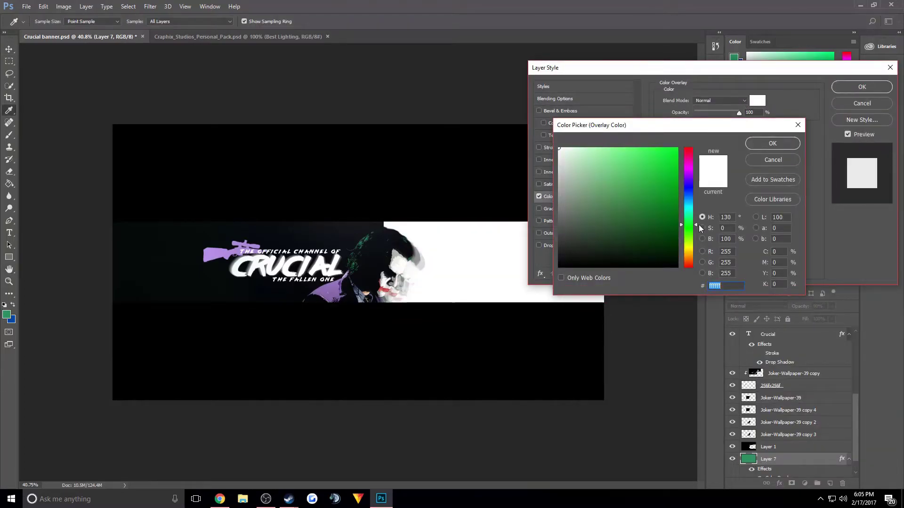
left_click_drag(678, 227, 647, 245)
left_click(773, 143)
left_click(861, 87)
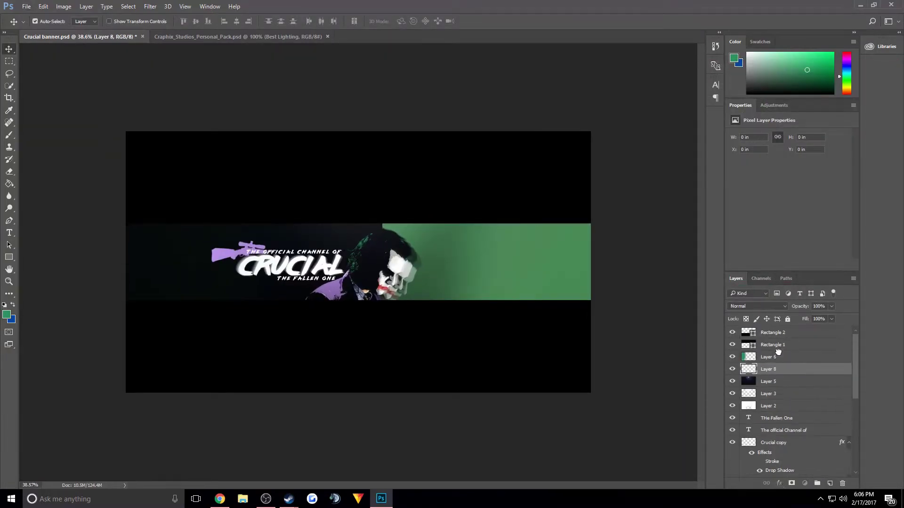
Step: Move Layer 8 above Layer 6 and set it to Overlay at 50% opacity
left_click_drag(768, 369, 768, 356)
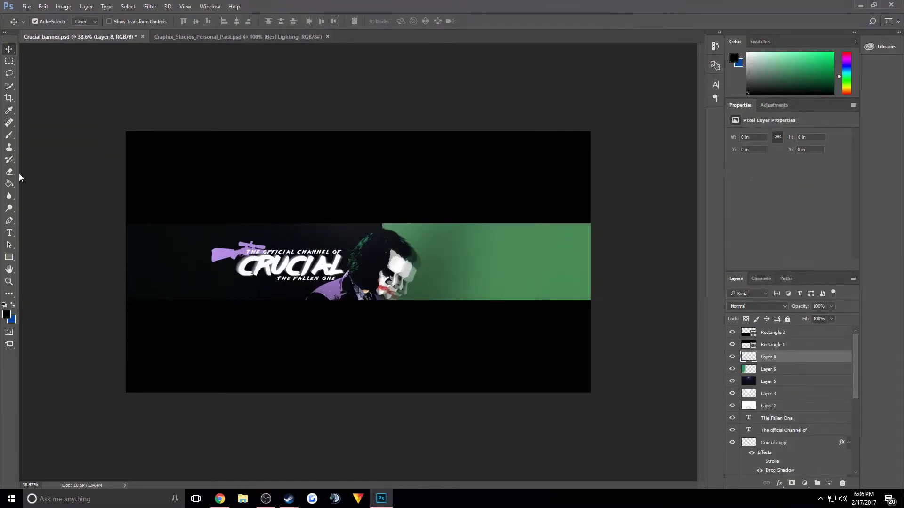
key("b")
left_click(465, 272)
left_click(757, 306)
left_click(753, 390)
type("50")
key("Return")
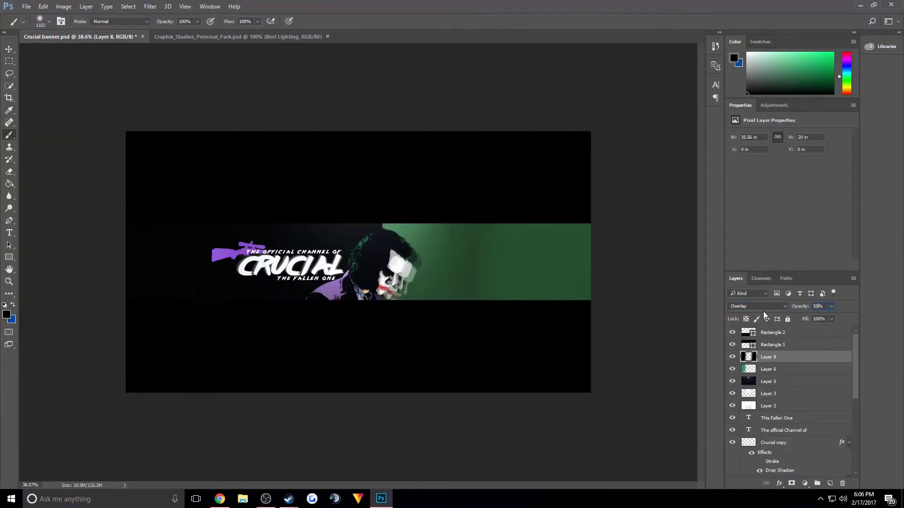
Step: Move Layer 5 above Layer 8, compare Layer 2 visibility, and set opacity to 100%
left_click_drag(768, 381, 732, 359)
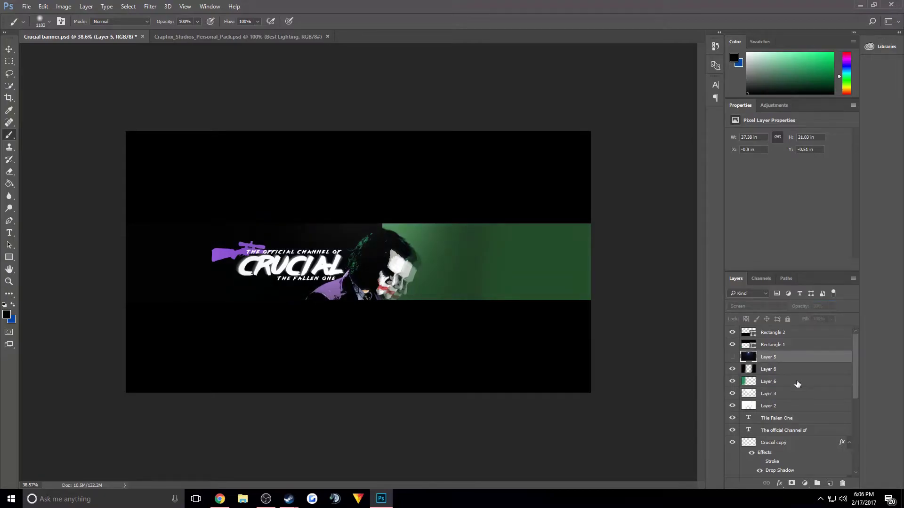
scroll(763, 388, "down", 1)
left_click(732, 393)
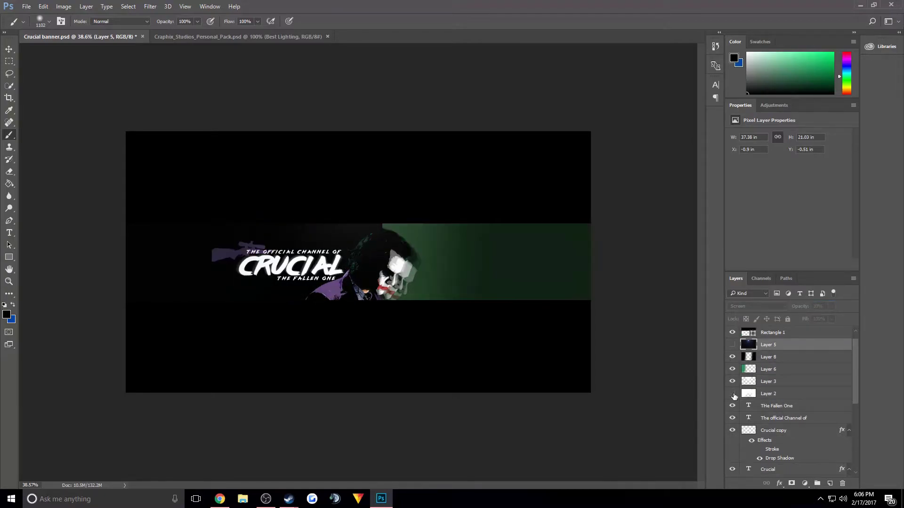
left_click(732, 393)
left_click(801, 394)
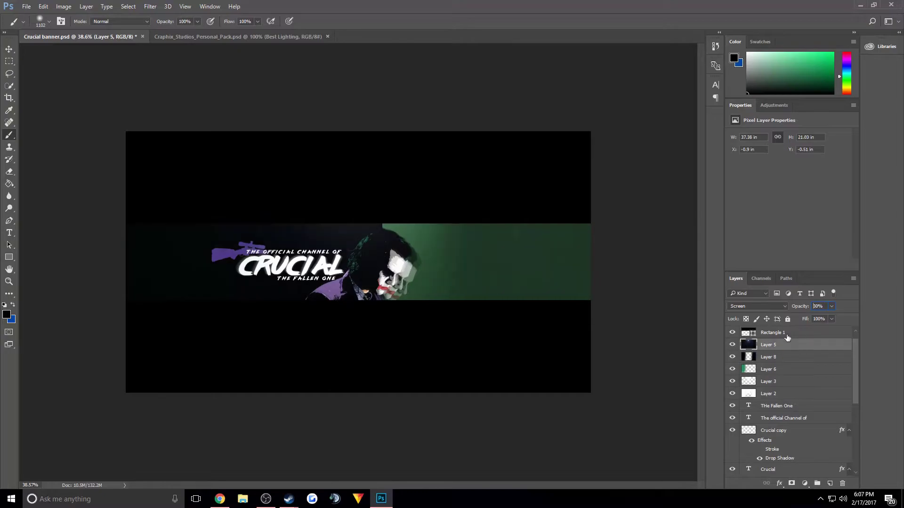
type("100")
key("Return")
Step: Add a new empty layer and set the paint colour to white
left_click(830, 483)
left_click(734, 58)
key("Return")
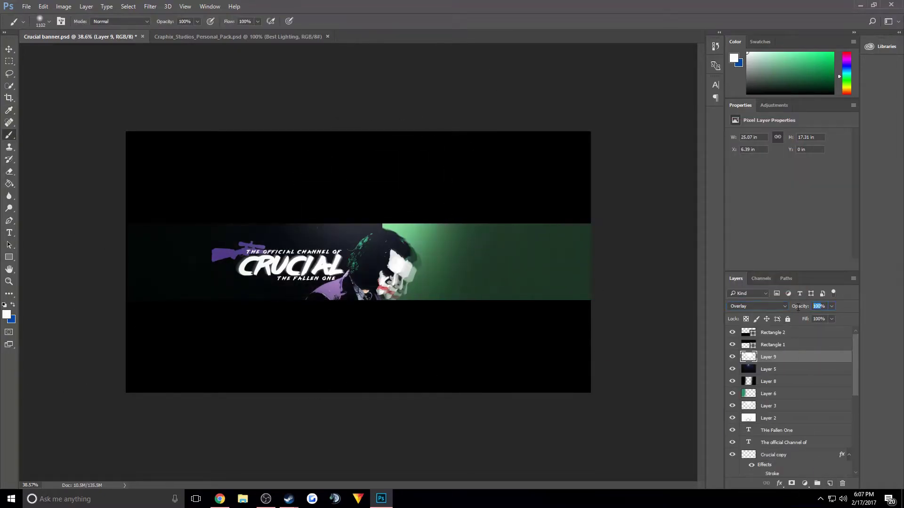
key("v")
scroll(584, 268, "up", 2)
scroll(584, 268, "down", 2)
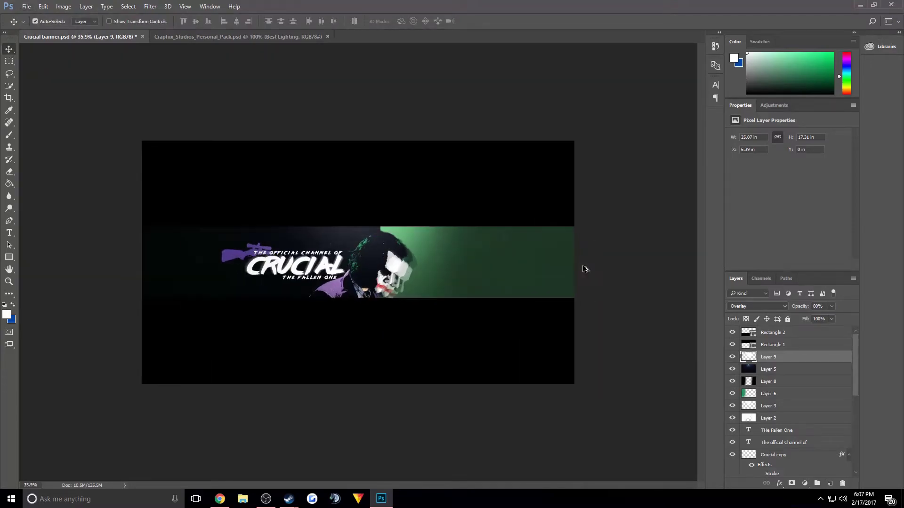
scroll(584, 268, "up", 1)
scroll(549, 292, "down", 2)
scroll(549, 294, "up", 1)
Step: On new Layer 10, paint a size-163 soft white glow near the gun in Overlay mode
left_click(830, 483)
left_click(49, 21)
left_click(93, 49)
left_click(161, 288)
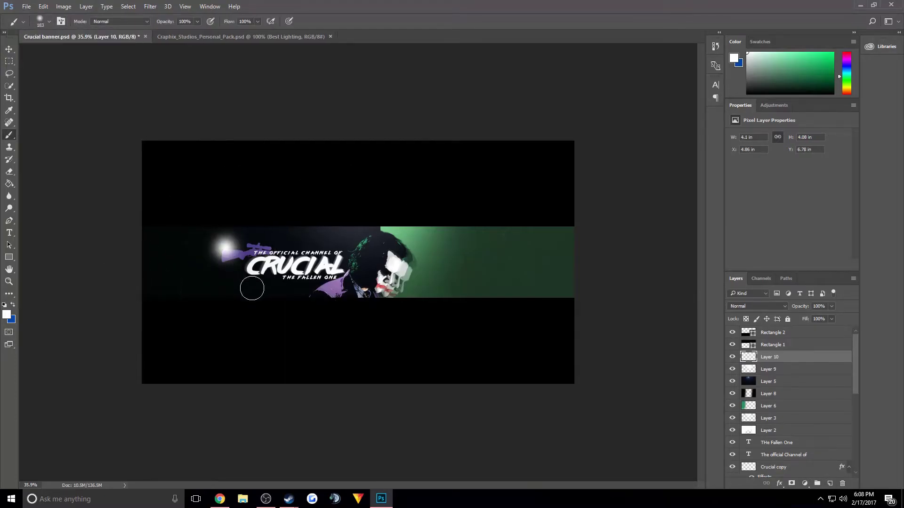
left_click(757, 306)
left_click(753, 390)
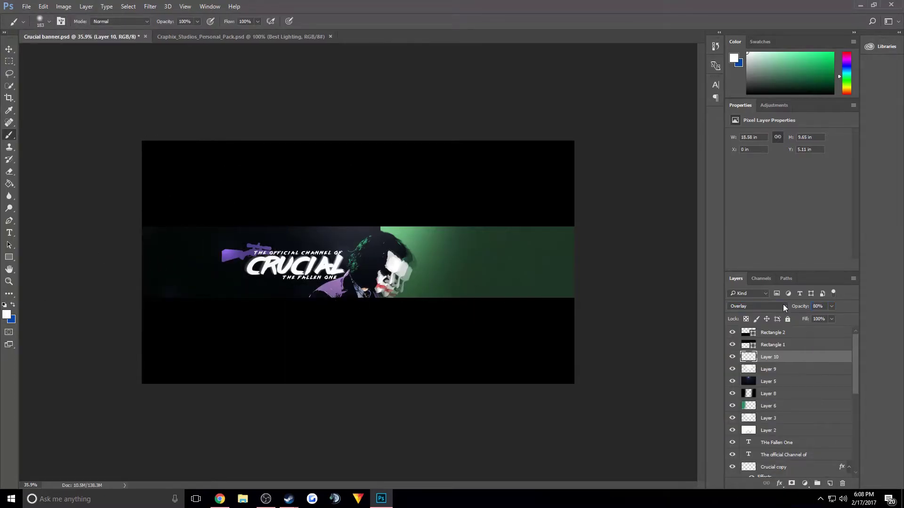
key("v")
scroll(565, 307, "down", 1)
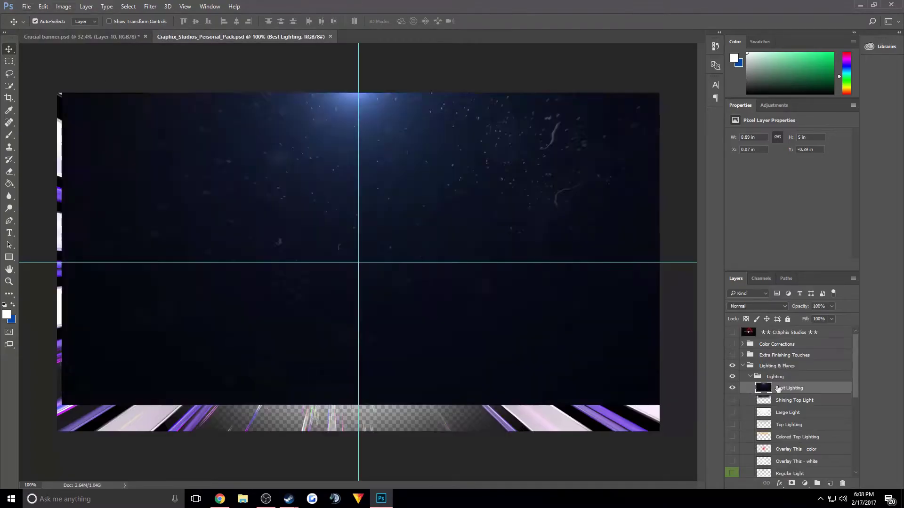
Step: In the graphics pack document, browse the Tech layers to find green neuron layer 6
key("ctrl+Tab")
left_click(732, 419)
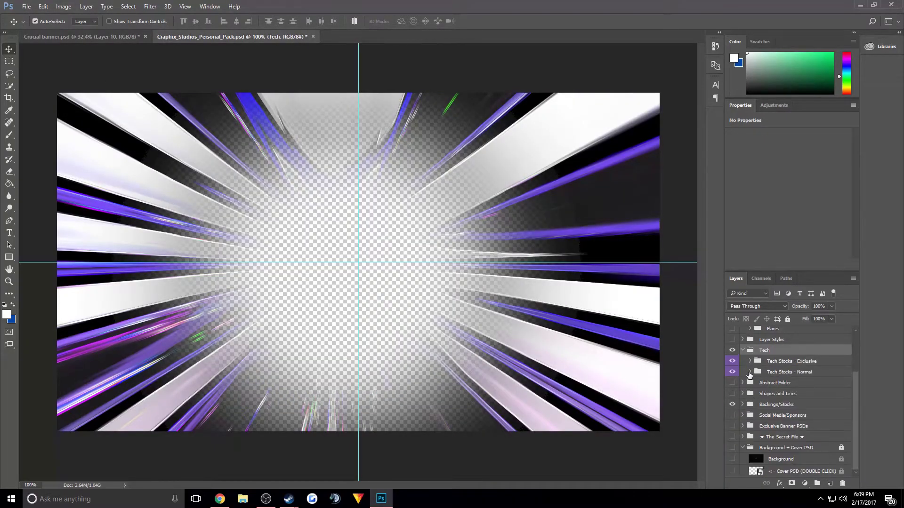
scroll(753, 423, "down", 5)
left_click(732, 396)
left_click(732, 407)
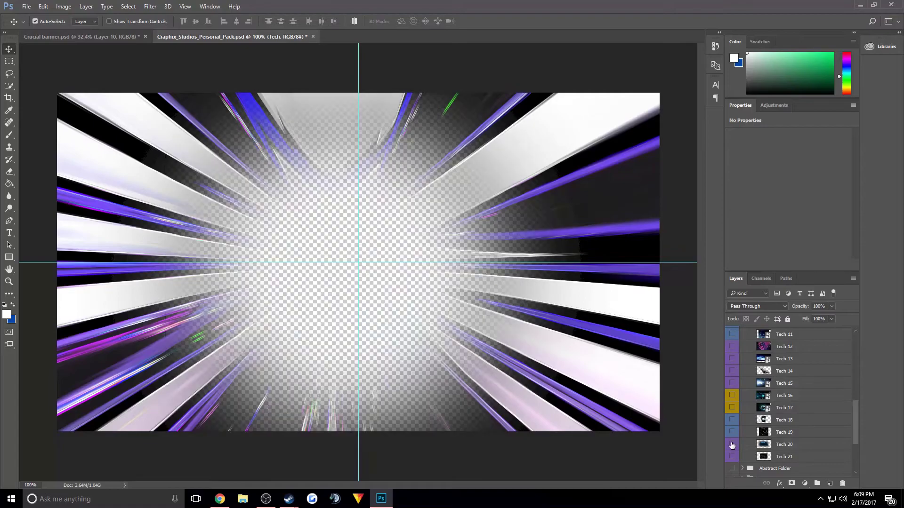
left_click(750, 336)
scroll(753, 376, "up", 2)
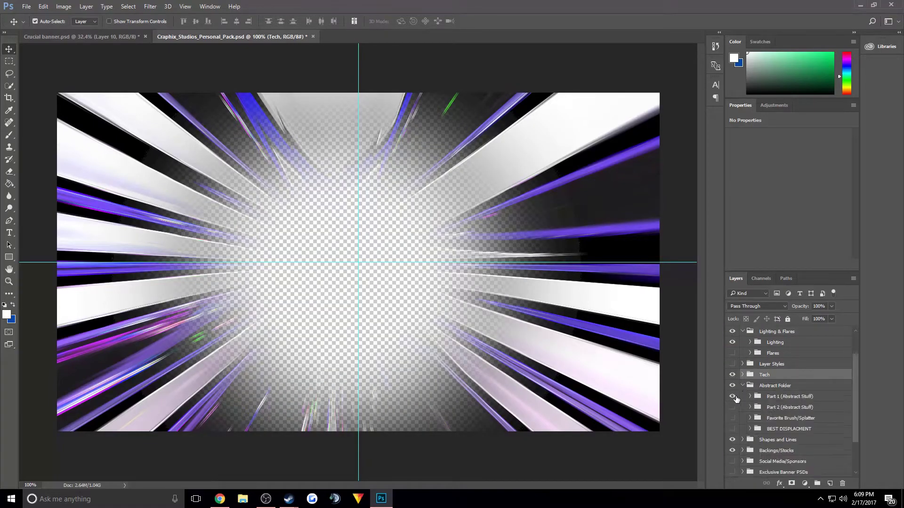
left_click(742, 375)
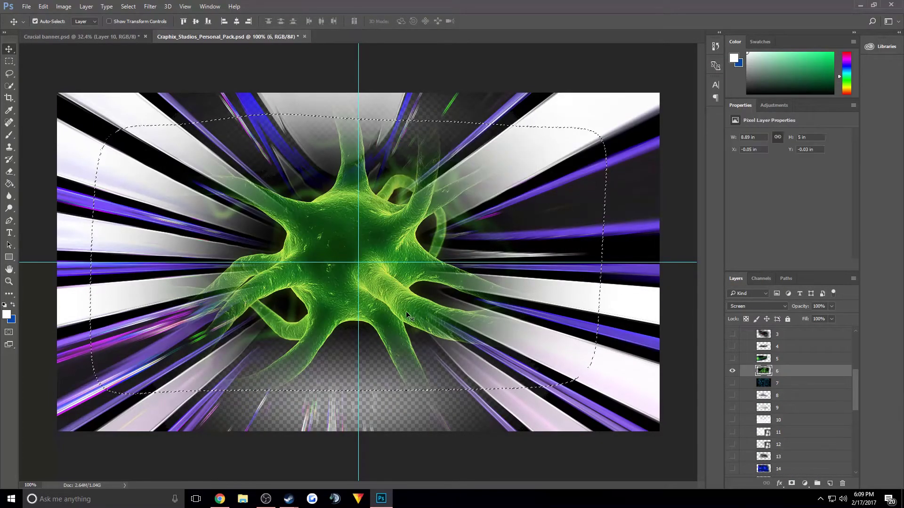
left_click(732, 370)
Step: Copy the green neuron layer into the Crucial banner
left_click_drag(741, 425, 594, 293)
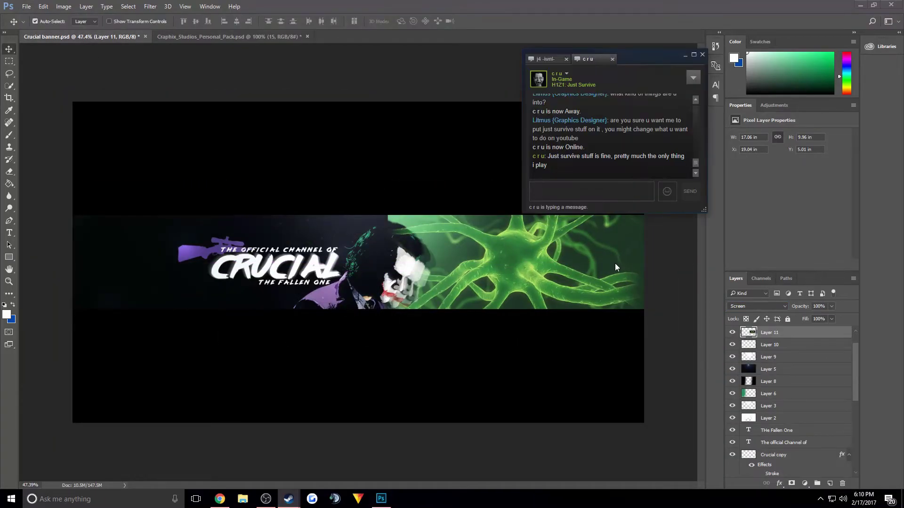
left_click_drag(787, 304, 753, 304)
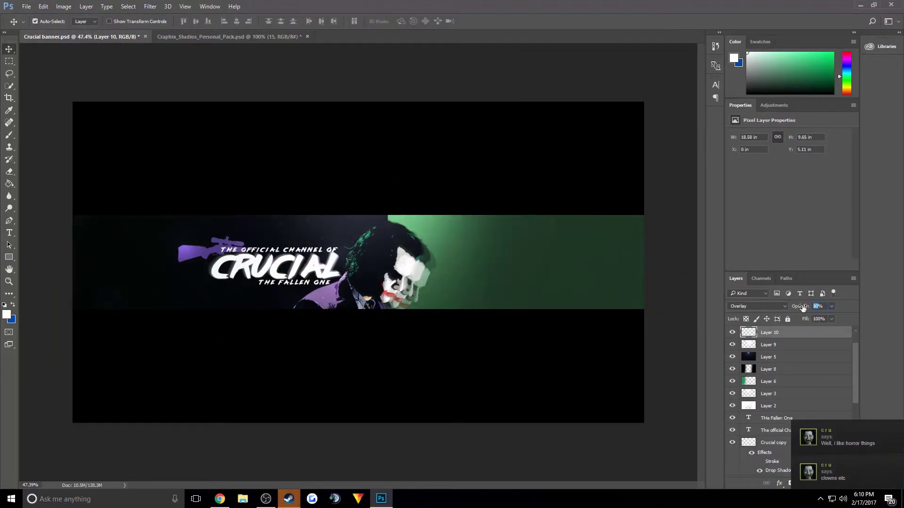
key("Delete")
key("ctrl+shift+z")
key("ctrl+shift+z")
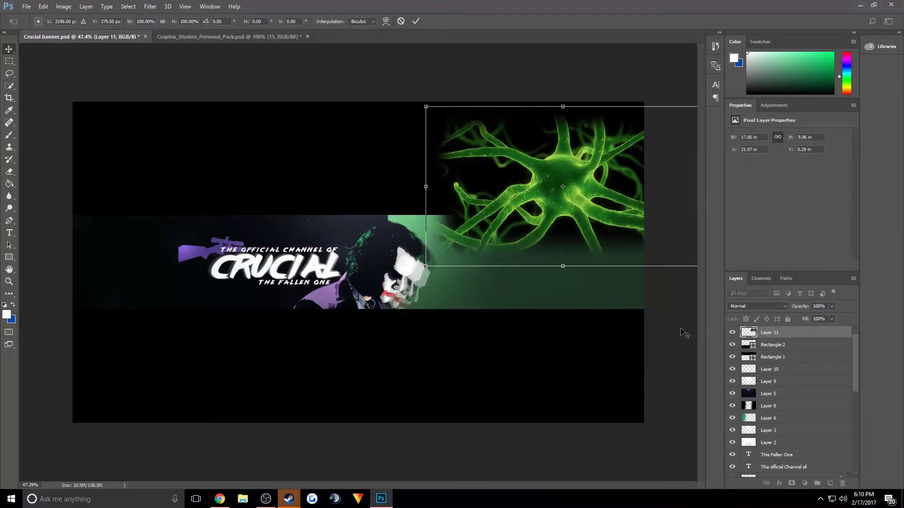
key("ctrl+shift+z")
Step: Duplicate and rotate the neuron layer across the right band in Screen mode, removing the first copy
key("ctrl+v")
key("ctrl+t")
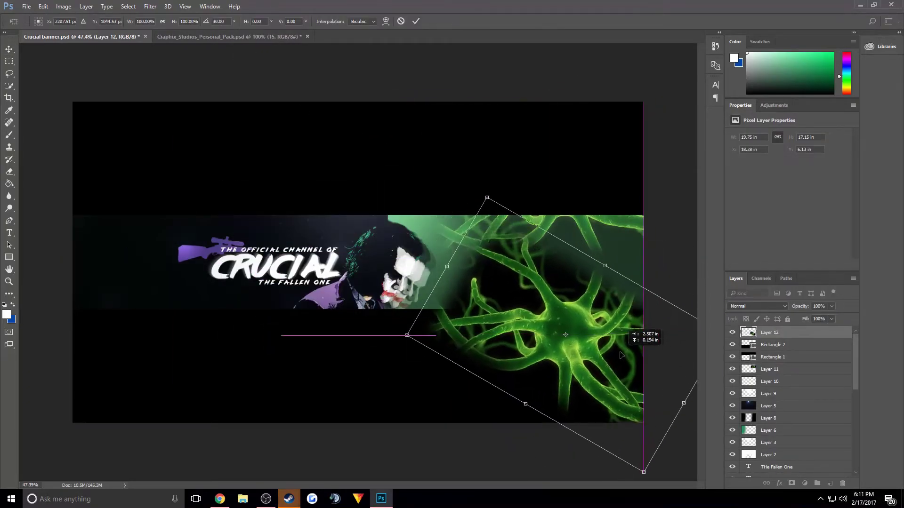
key("Return")
left_click(756, 306)
left_click(742, 371)
left_click(772, 369)
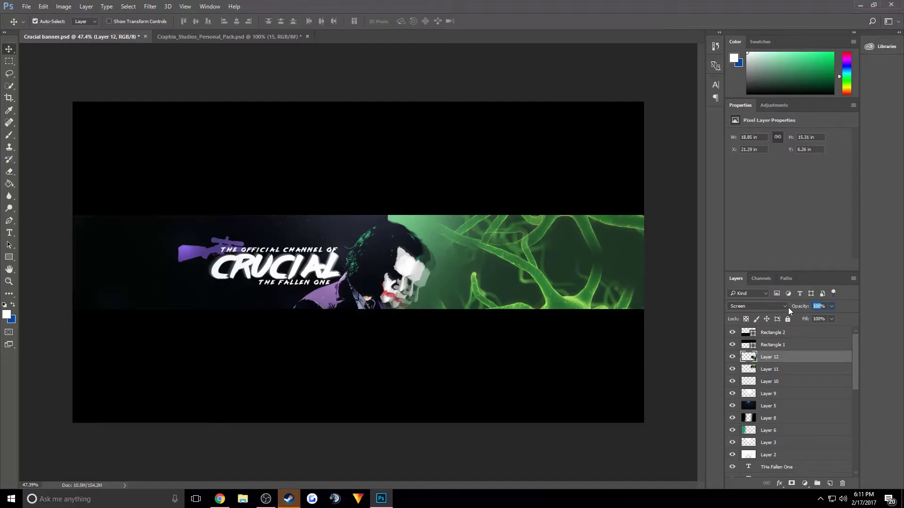
key("ctrl+alt+z")
key("ctrl+alt+z")
scroll(460, 384, "down", 2)
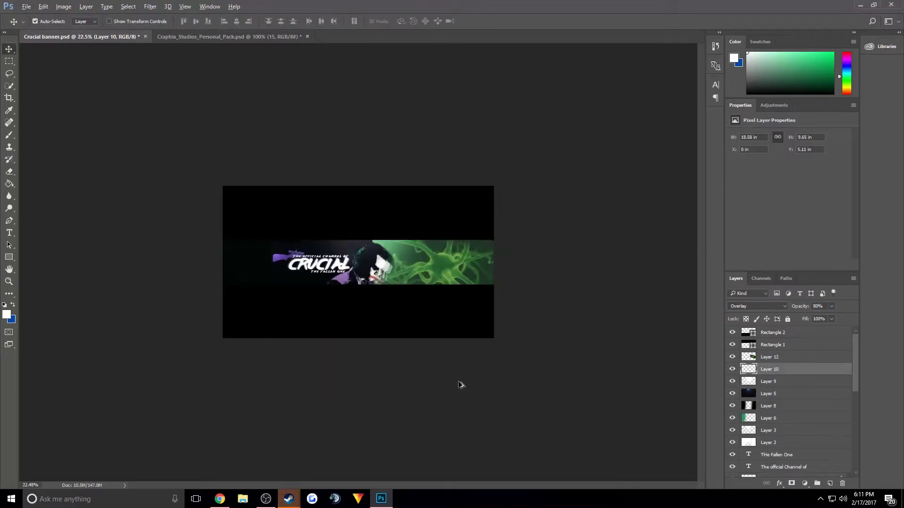
Step: Place the soldier game screenshot as a linked image on the banner's right side
key("shift+ctrl+p")
double_click(111, 177)
double_click(125, 91)
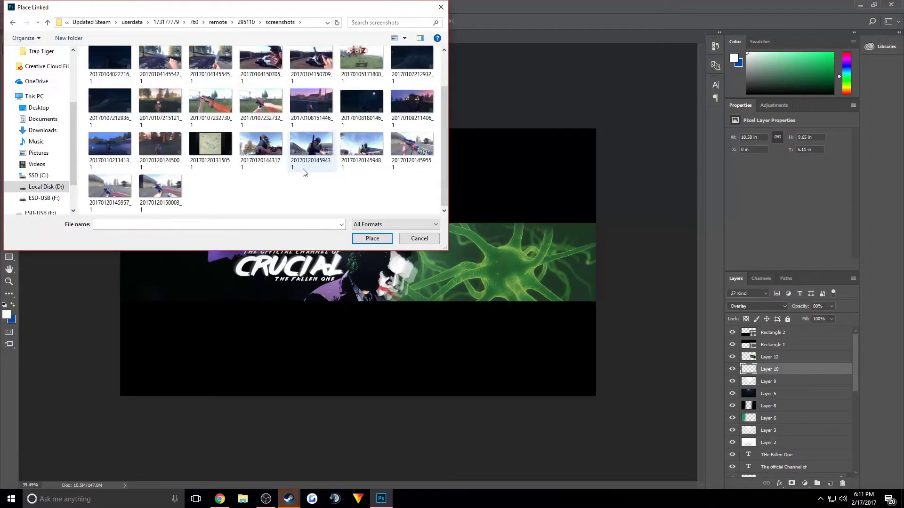
double_click(310, 151)
mouse_move(477, 166)
left_mouse_down()
mouse_move(583, 166)
mouse_move(612, 129)
mouse_move(585, 307)
left_mouse_up()
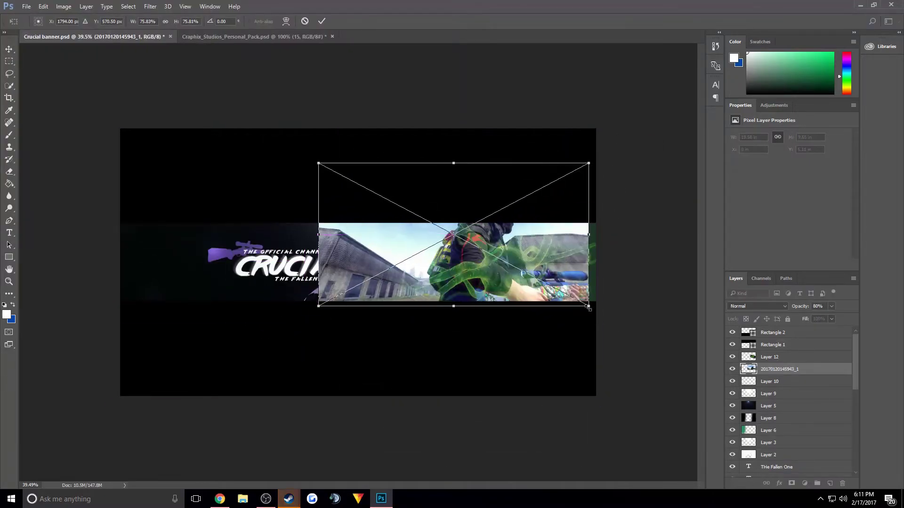
key("Return")
scroll(800, 400, "down", 5)
Step: Blend the screenshot in Overlay, raise it above the text, hide Layer 10, and set Layer 7 to 40% opacity
key("shift+alt+o")
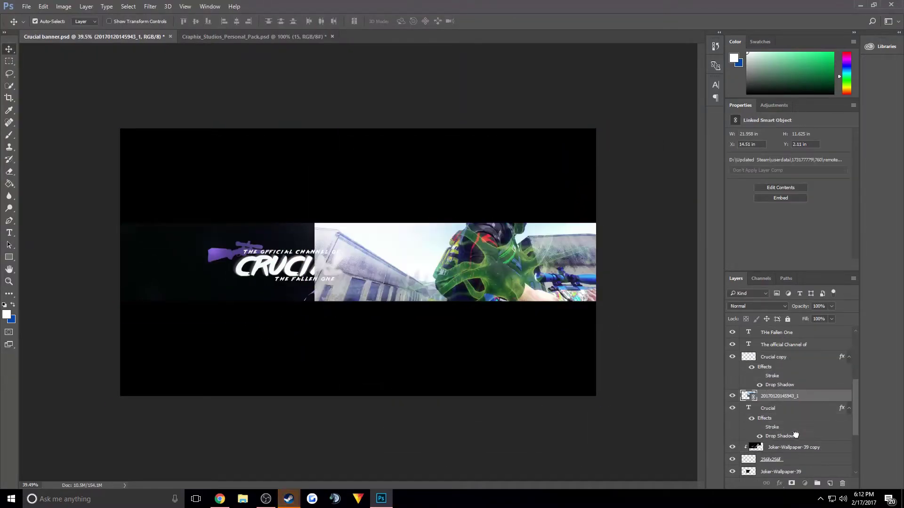
key("ctrl+bracketright")
key("ctrl+bracketright")
key("ctrl+bracketright")
key("ctrl+bracketright")
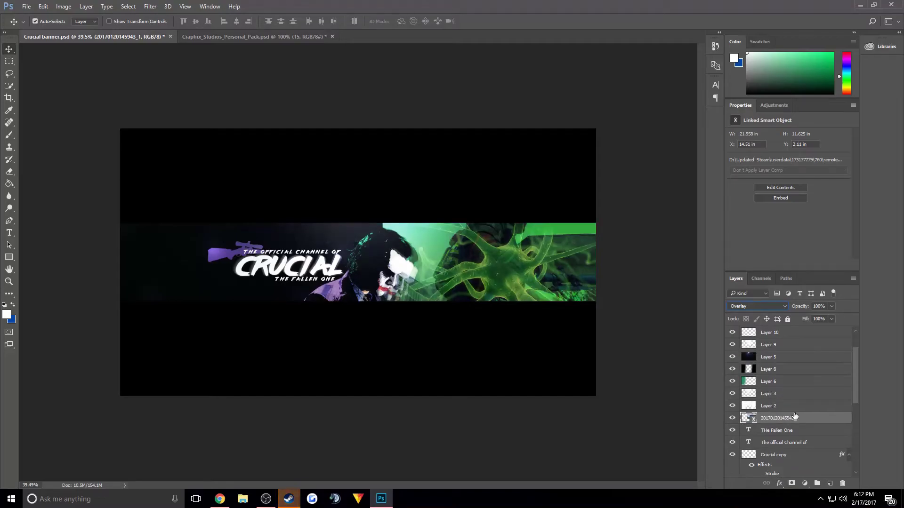
left_click(733, 370)
scroll(798, 426, "down", 3)
left_click(797, 441)
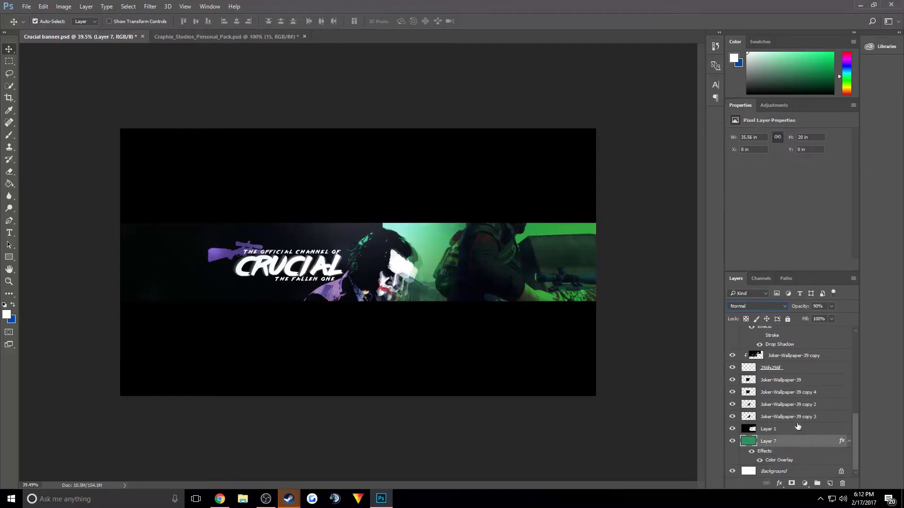
left_click_drag(805, 306, 801, 306)
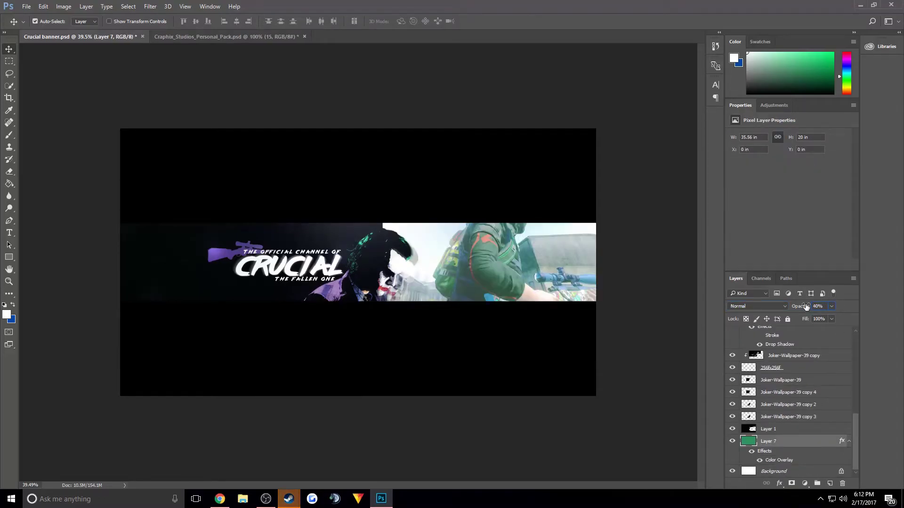
scroll(812, 381, "up", 3)
scroll(811, 381, "up", 3)
Step: Scale the soldier screenshot down with Free Transform
left_click(779, 406)
key("ctrl+t")
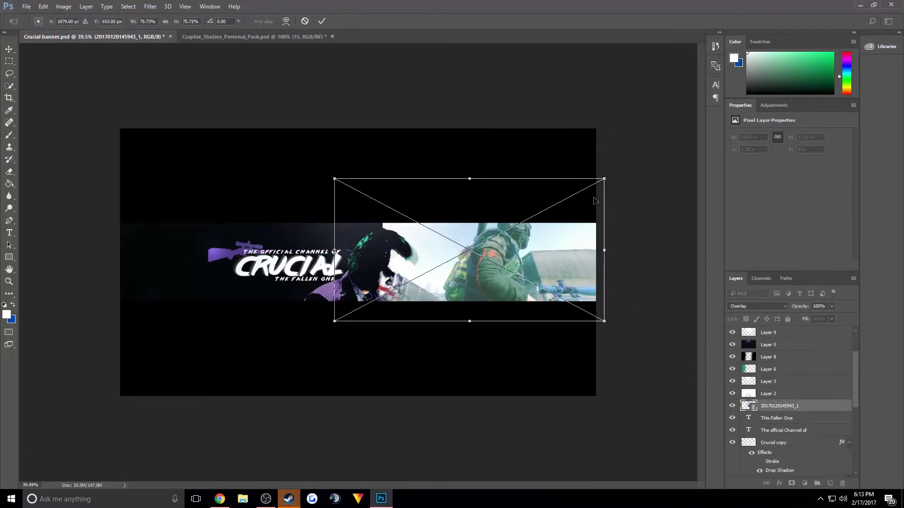
left_click_drag(313, 172, 431, 229)
key("Return")
scroll(450, 353, "up", 2)
scroll(343, 333, "down", 1)
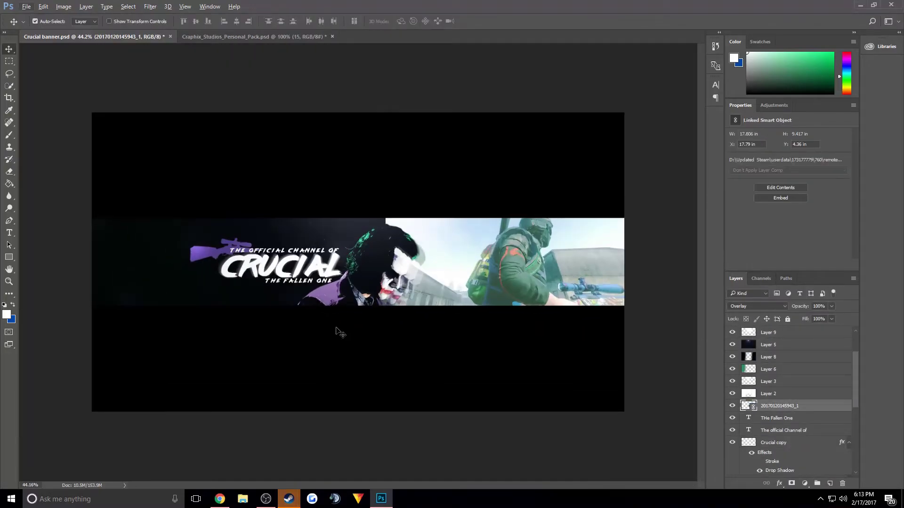
Step: Duplicate the screenshot layer and select the copy
right_click(606, 137)
key("Escape")
scroll(561, 313, "down", 2)
scroll(677, 313, "up", 3)
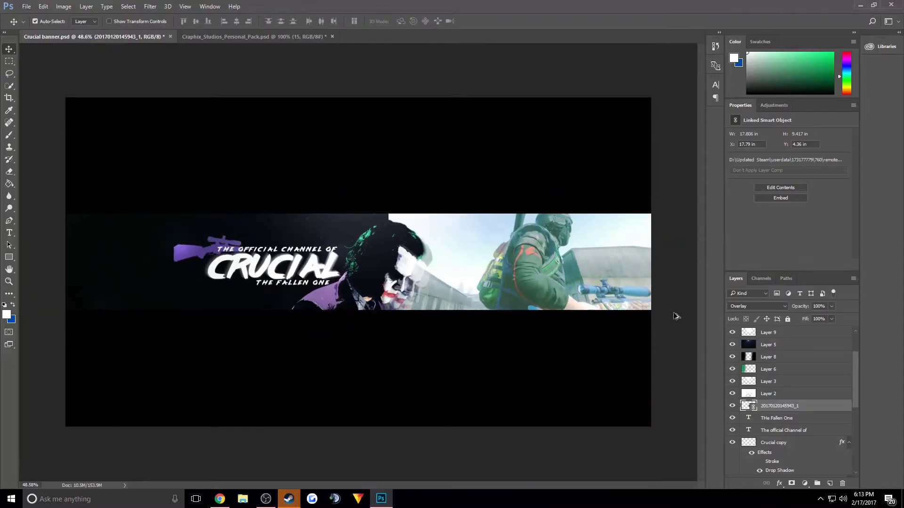
right_click(792, 406)
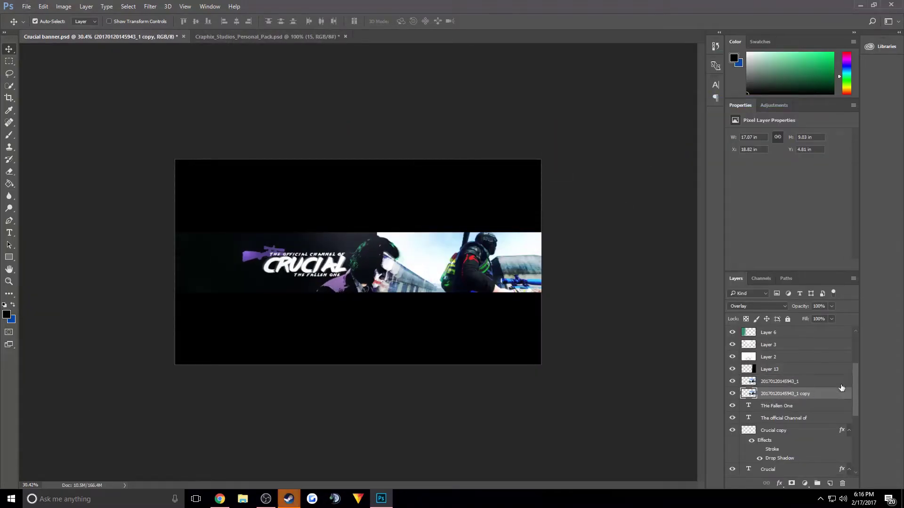
left_click(805, 396)
scroll(703, 205, "up", 1)
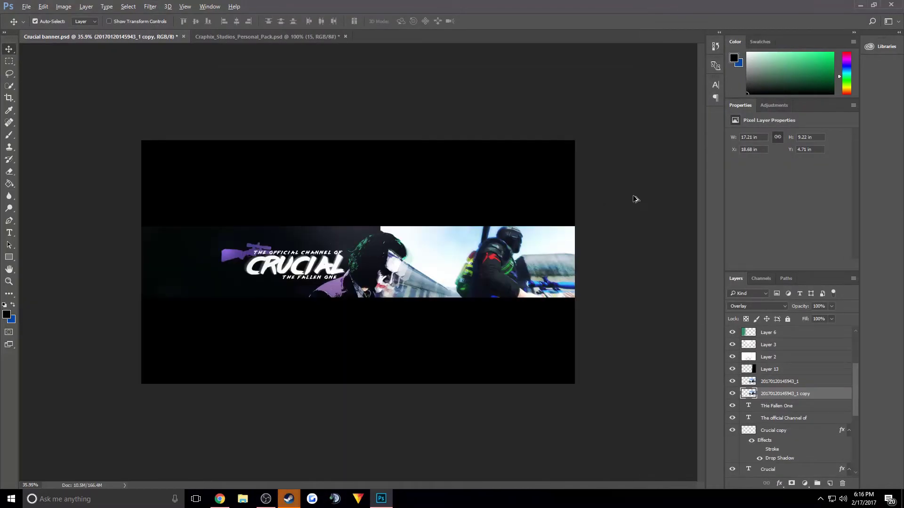
scroll(634, 198, "up", 1)
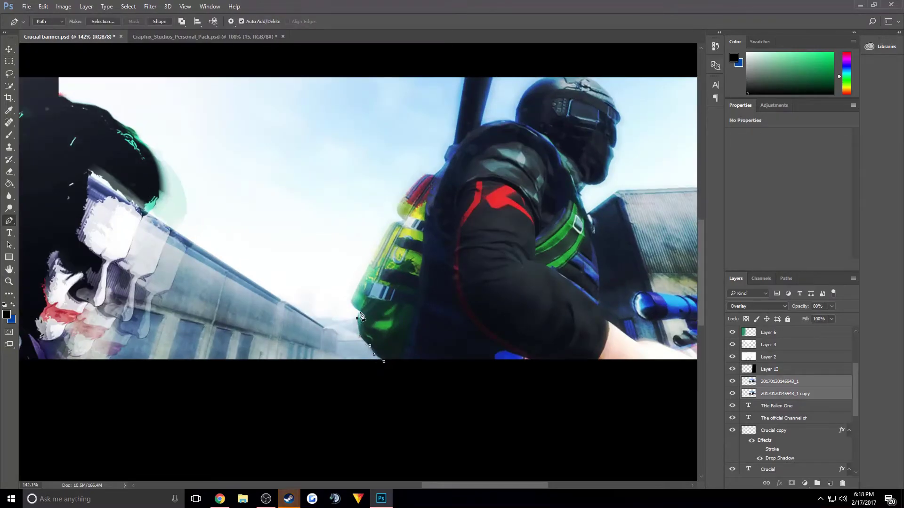
Step: Trace the soldier, backpack strap and antenna with the Pen tool and make it a selection
left_click(352, 302)
scroll(362, 292, "up", 5)
left_click(434, 145)
left_click(450, 126)
left_click(460, 116)
left_click(468, 110)
scroll(481, 189, "up", 3)
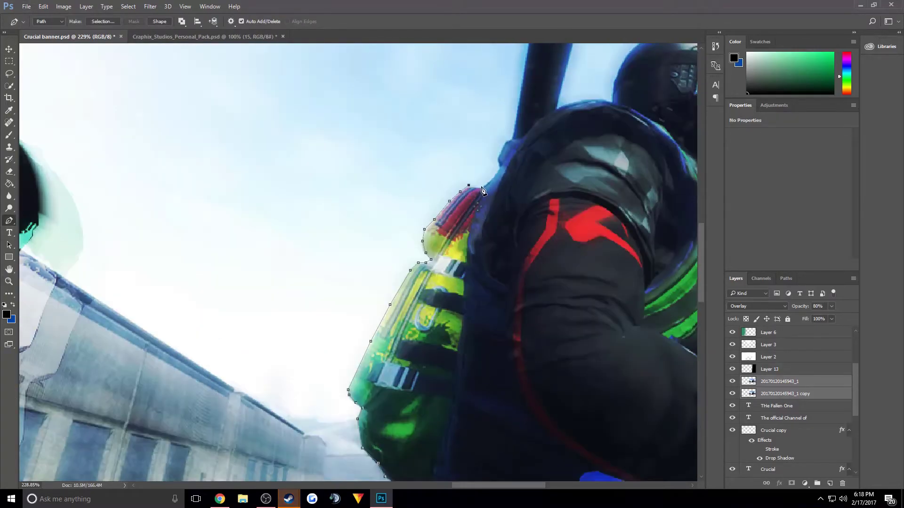
left_click(502, 147)
left_click(508, 139)
scroll(522, 195, "up", 3)
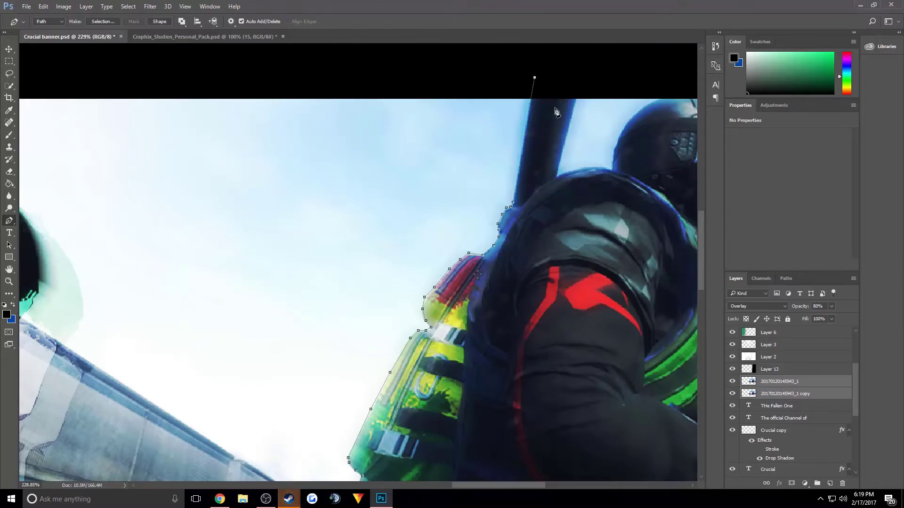
scroll(306, 426, "down", 5)
left_click(356, 367)
key("ctrl+Return")
Step: Select the original screenshot layer and start placing another linked image
left_click(800, 384)
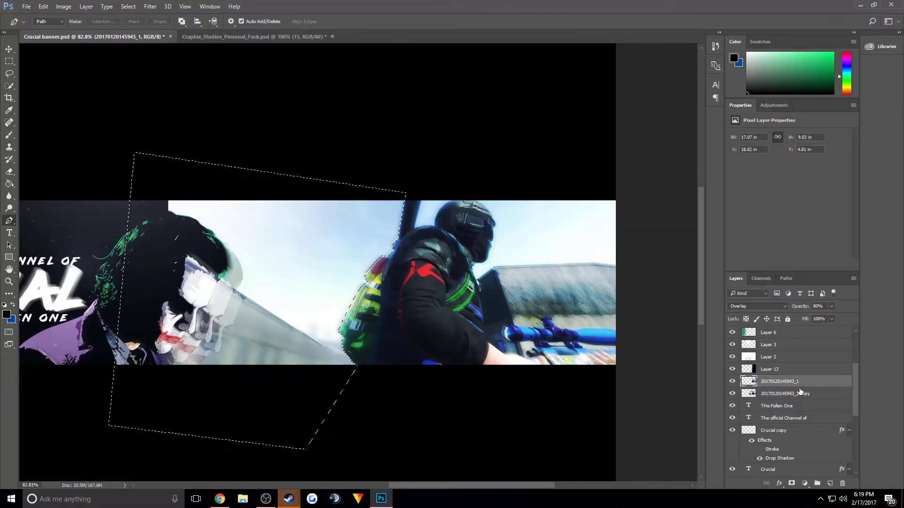
scroll(480, 365, "down", 3)
left_click(26, 7)
left_click(83, 192)
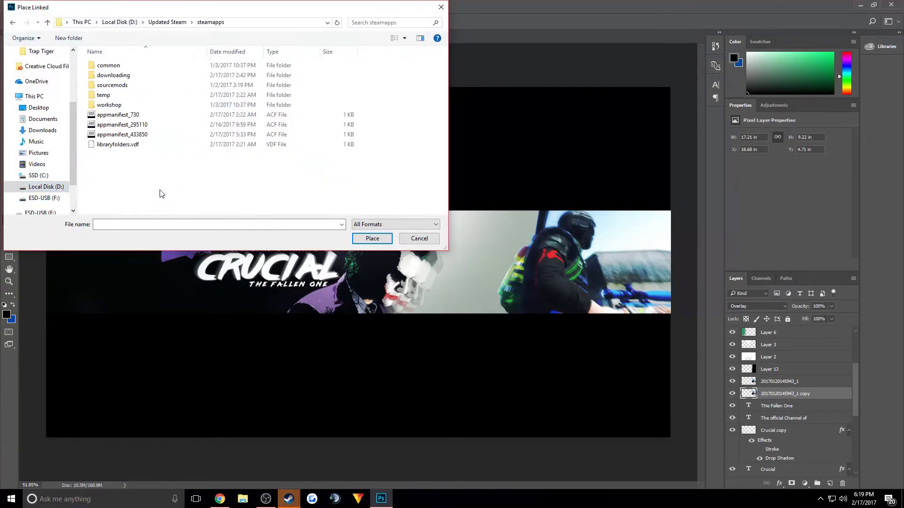
Step: Place another screenshot from the screenshots folder into the banner
double_click(109, 104)
double_click(128, 82)
left_click(388, 242)
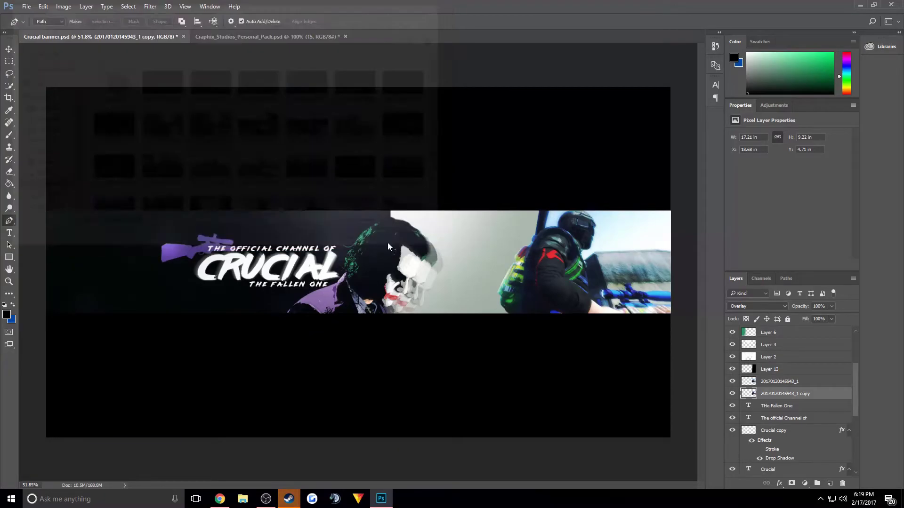
key("Return")
Step: Place the forest screenshot linked, scale it down, and move it below the Joker layers
left_click(27, 7)
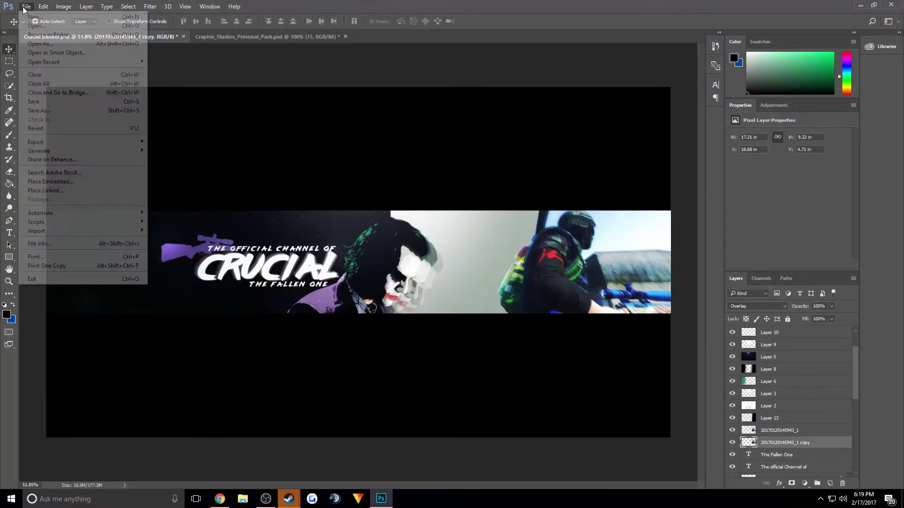
left_click(45, 190)
left_click(365, 236)
left_click_drag(125, 91, 289, 165)
key("Return")
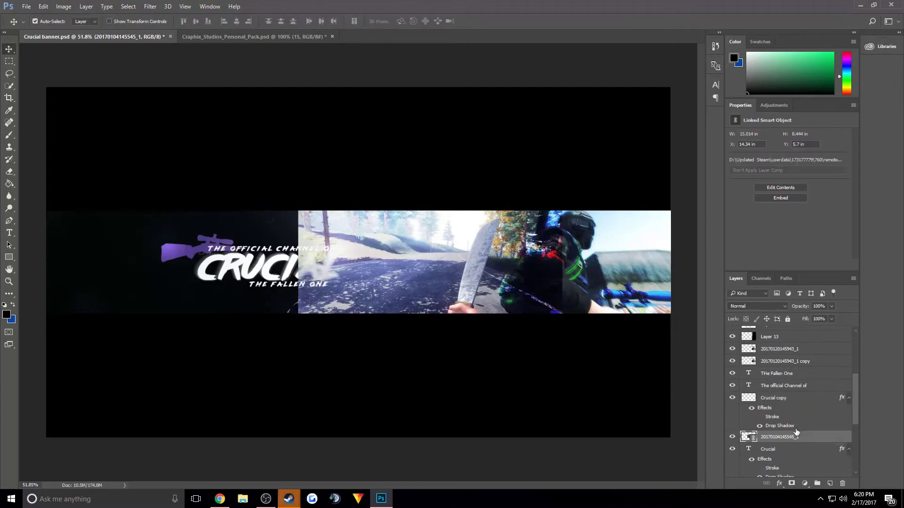
left_click_drag(796, 431, 811, 426)
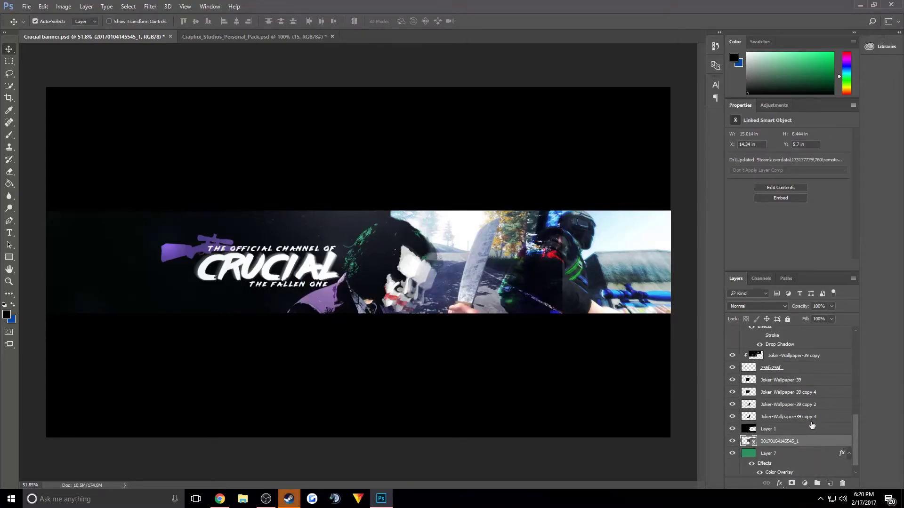
scroll(811, 426, "up", 5)
key("Delete")
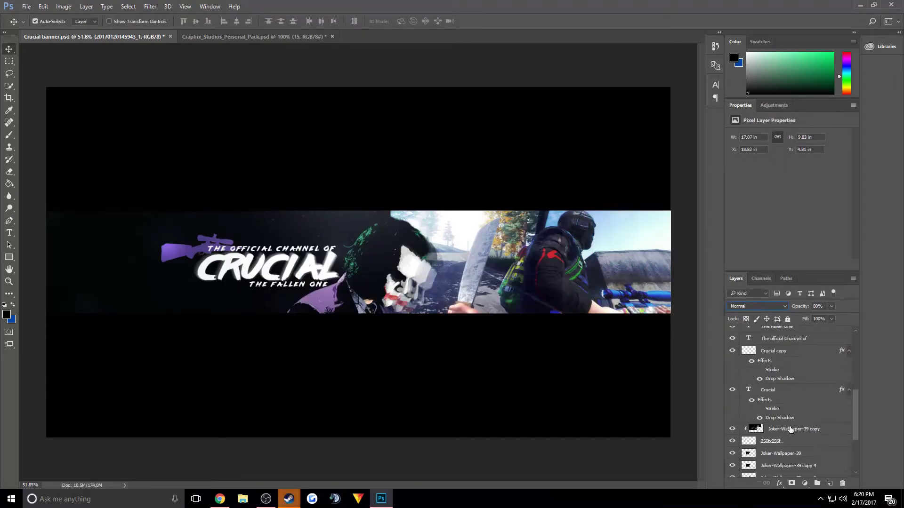
scroll(796, 400, "down", 5)
left_click(781, 441)
left_click(757, 306)
left_click(753, 380)
key("ctrl+t")
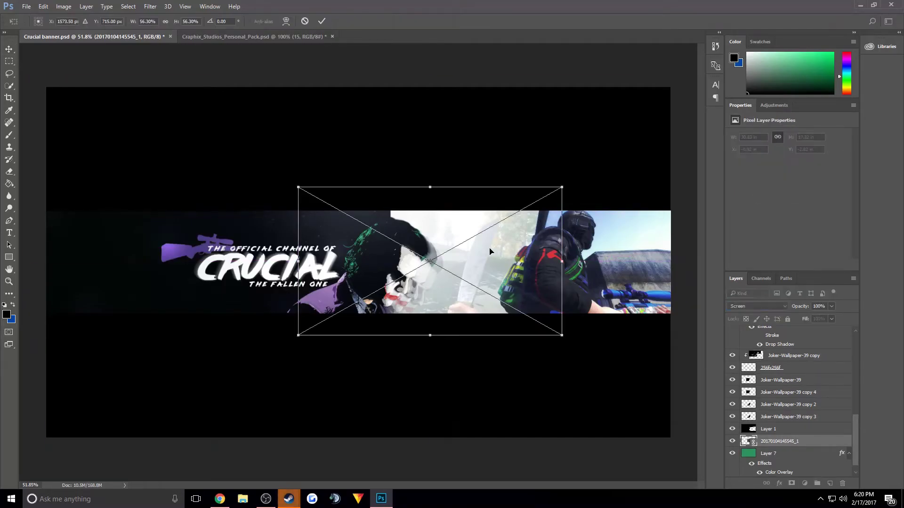
key("Return")
left_click(756, 306)
Step: Add a path point on the soldier's outline and try converting it to a selection
left_click(612, 173)
scroll(560, 264, "up", 5)
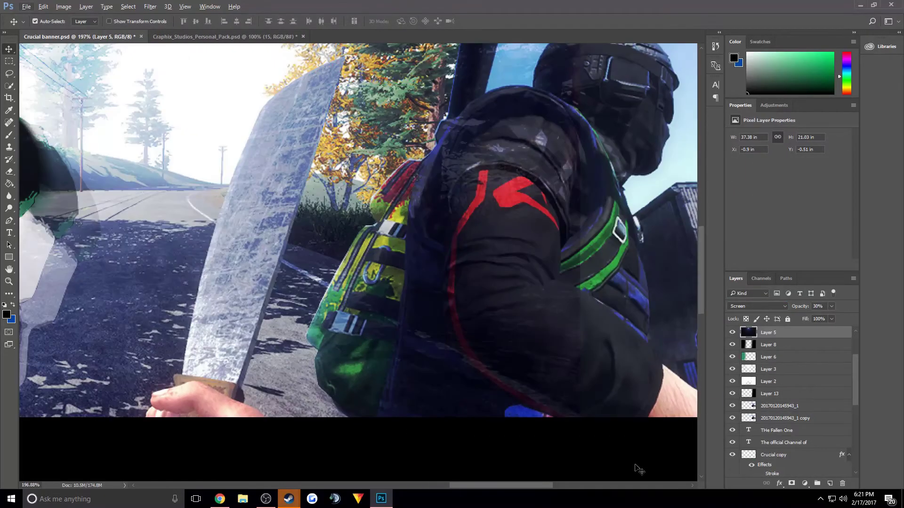
left_click(636, 346)
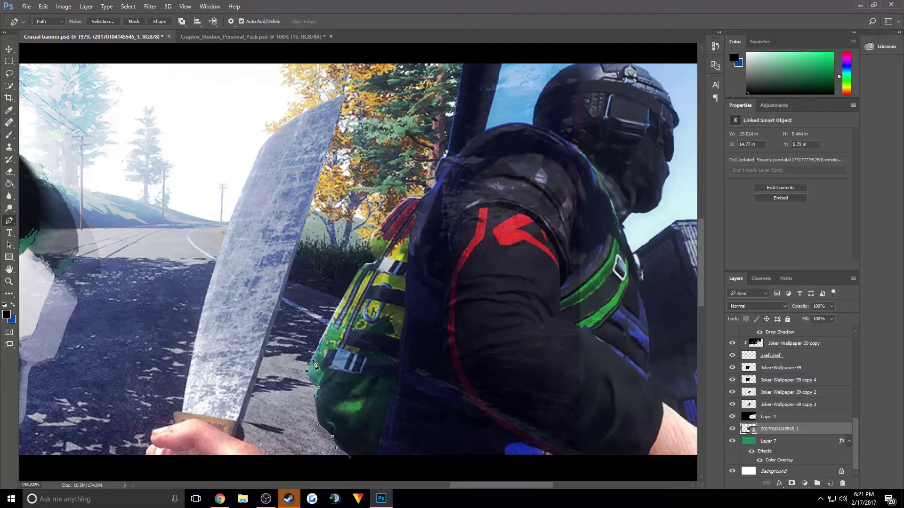
left_click(372, 247)
scroll(450, 289, "up", 2)
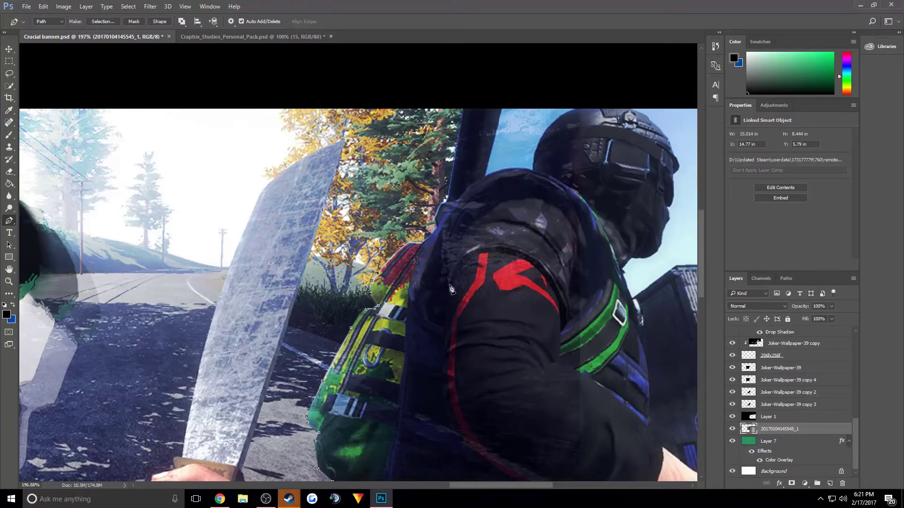
scroll(452, 149, "down", 5)
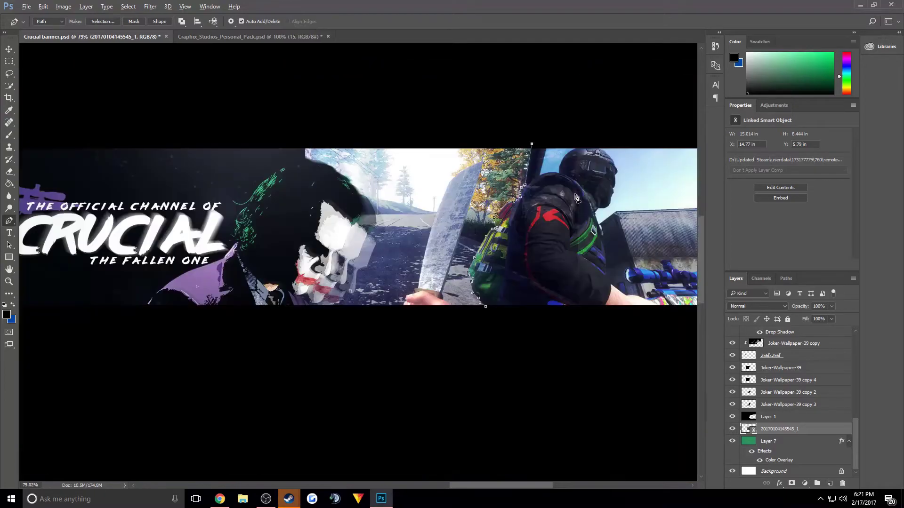
right_click(508, 64)
left_click(587, 183)
left_click(460, 244)
scroll(595, 292, "down", 3)
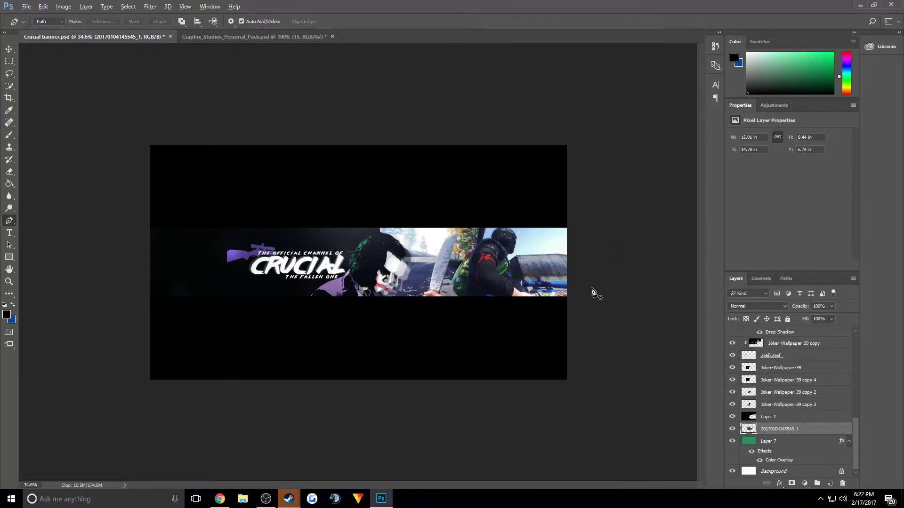
scroll(574, 320, "up", 4)
scroll(560, 338, "up", 1)
key("ctrl+t")
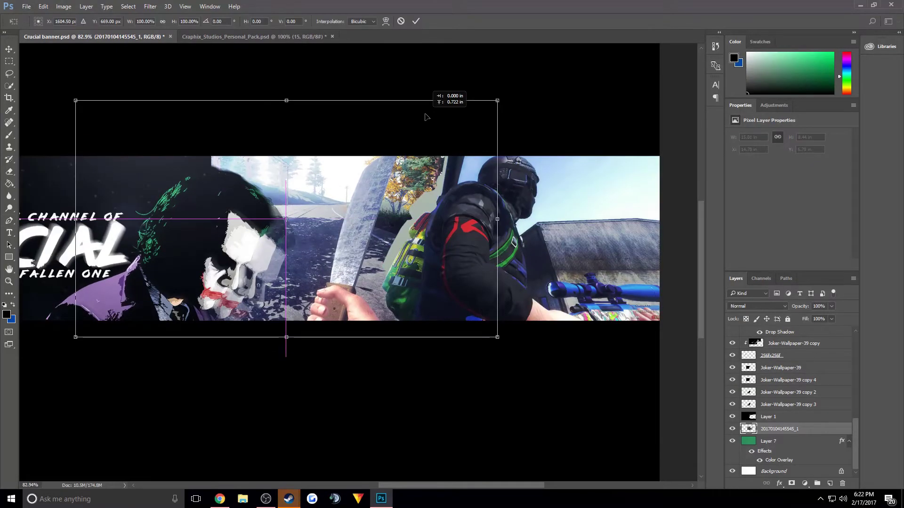
left_click_drag(77, 97, 125, 121)
key("Return")
scroll(572, 258, "down", 3)
key("ctrl+t")
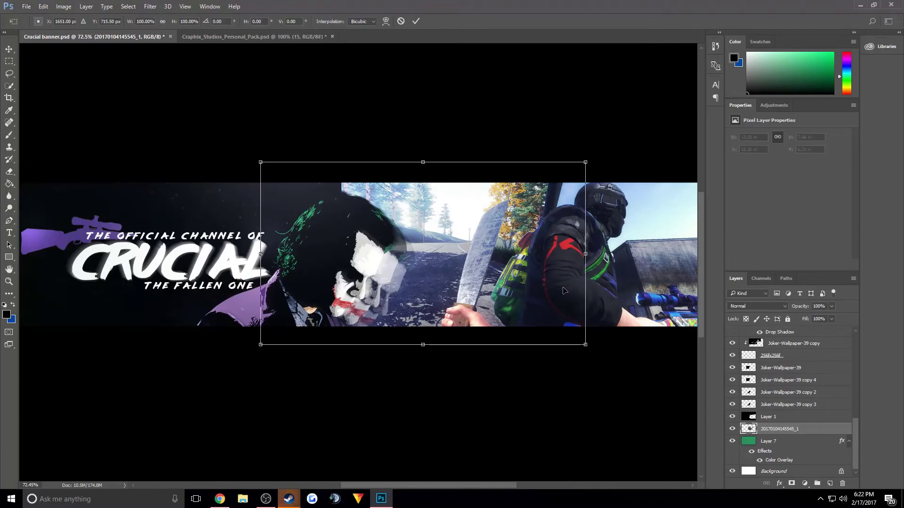
left_click_drag(572, 259, 573, 273)
key("Return")
scroll(573, 288, "down", 2)
scroll(573, 286, "up", 2)
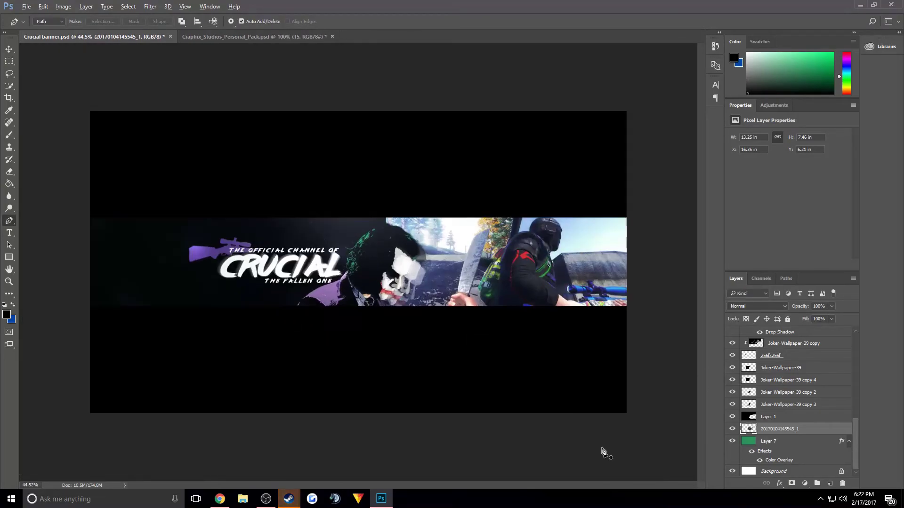
key("Delete")
Step: Duplicate the Joker-Wallpaper-39 copy 4 layer
scroll(652, 405, "down", 1)
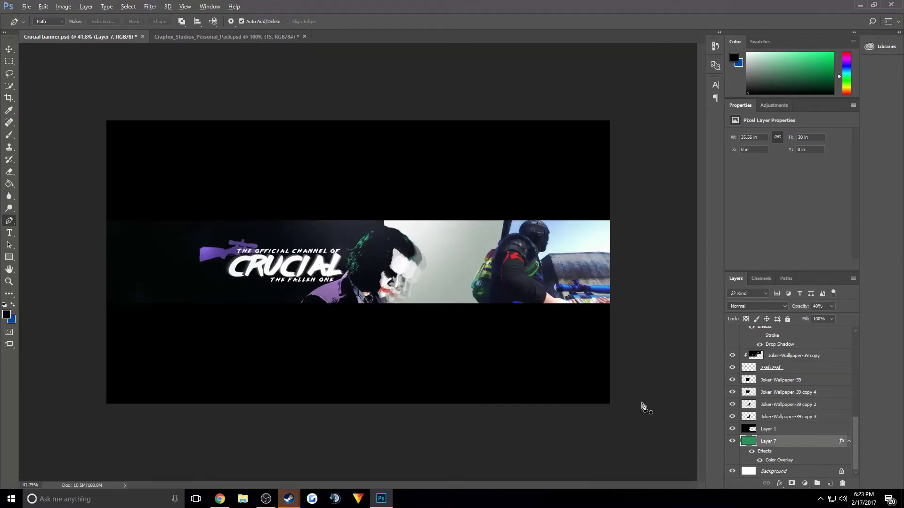
left_click(795, 403)
scroll(789, 453, "up", 5)
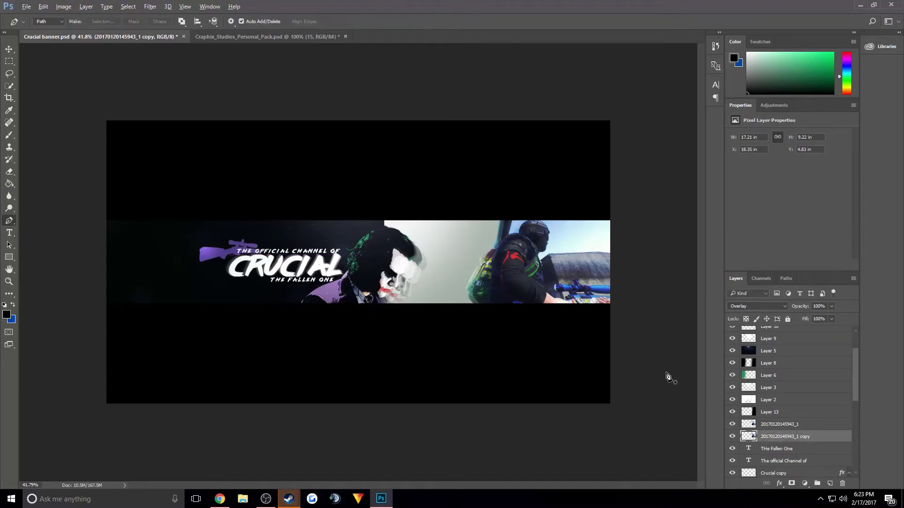
right_click(795, 436)
left_click(800, 70)
key("Return")
scroll(606, 323, "up", 1)
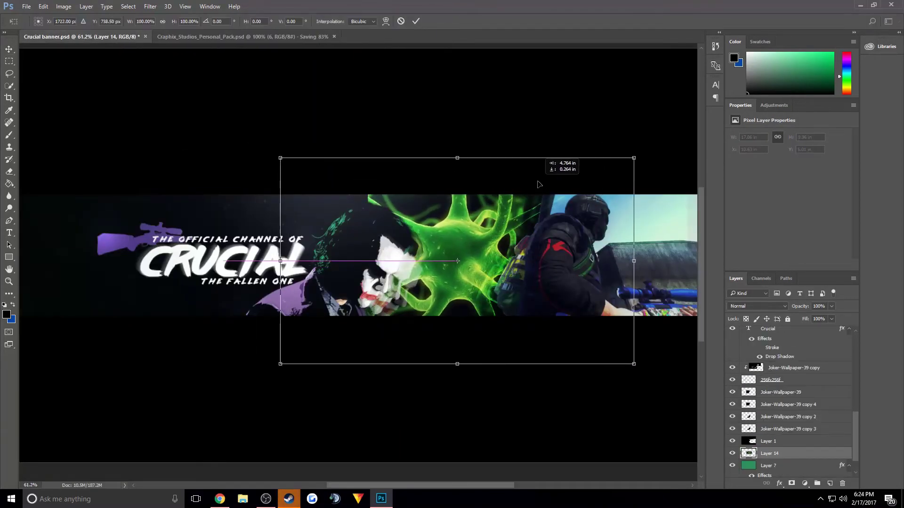
Step: Drag the green splatter image into the banner, lower Layer 14, and centre the CRU text
left_click_drag(465, 334, 515, 207)
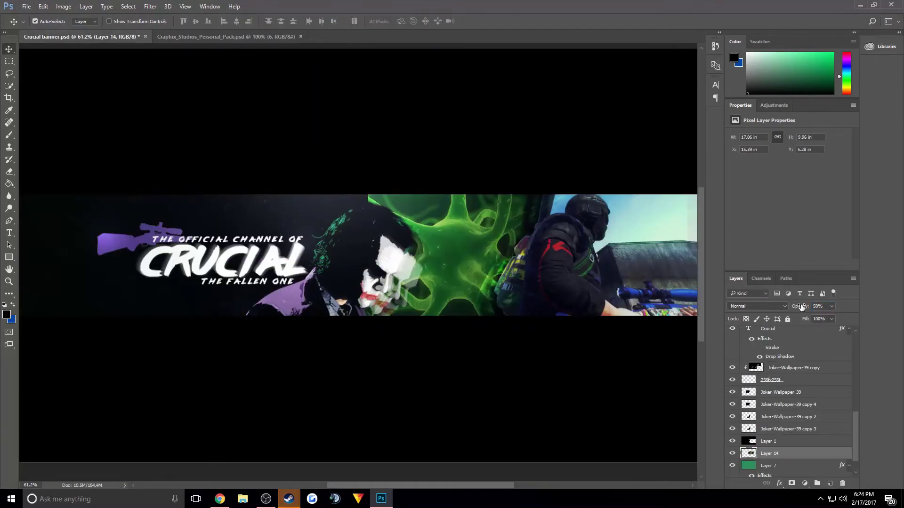
left_click_drag(790, 429, 793, 427)
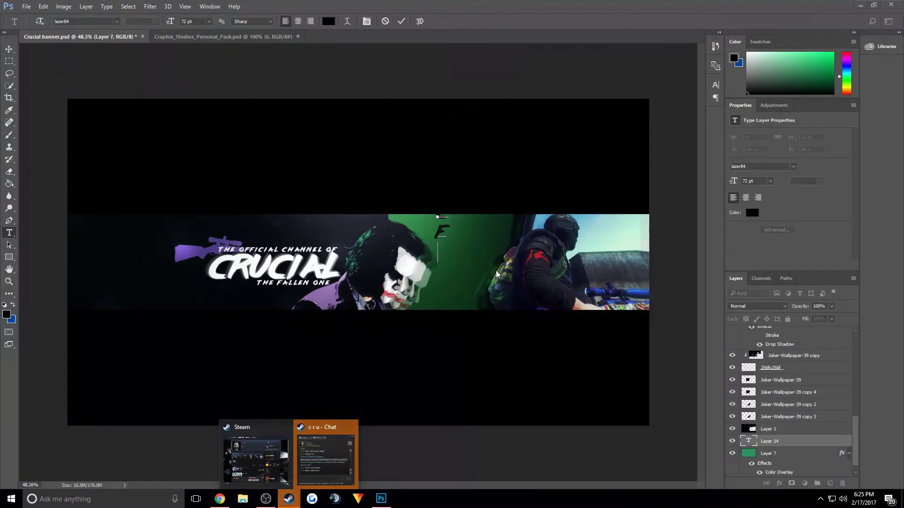
scroll(468, 240, "up", 1)
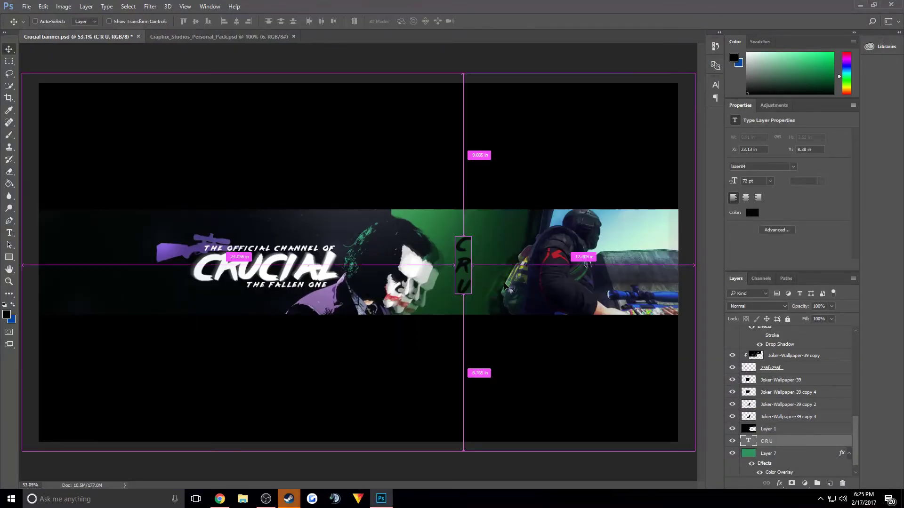
left_click_drag(457, 263, 469, 275)
Step: Add a Color Overlay layer style to the CRU text
double_click(774, 443)
left_click(558, 245)
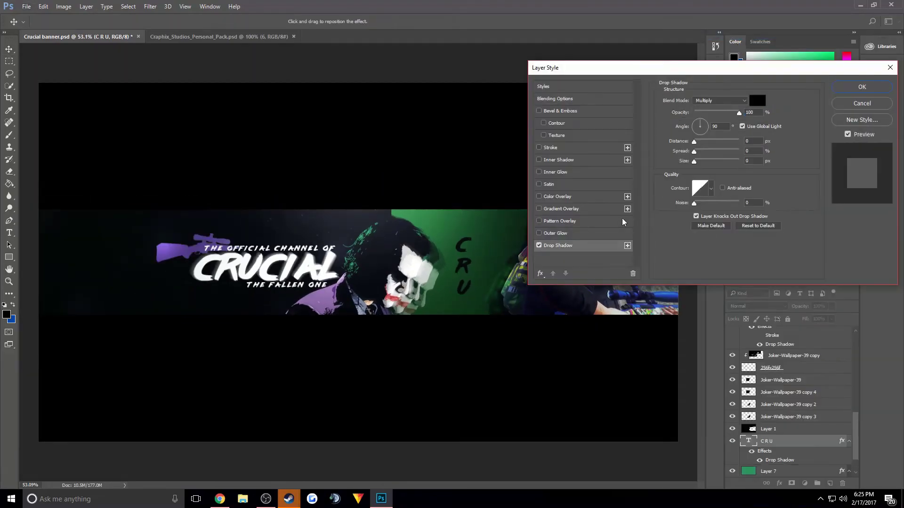
left_click(557, 196)
left_click(757, 100)
key("Escape")
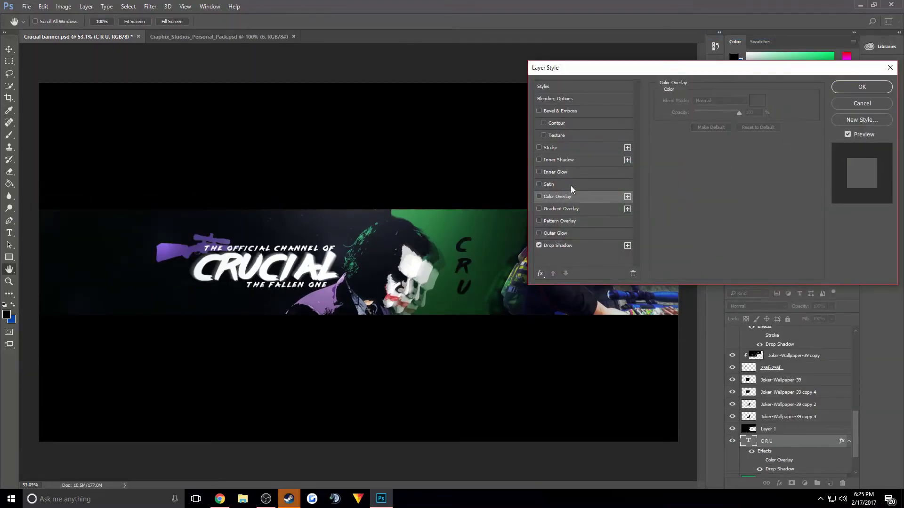
key("Return")
scroll(531, 299, "up", 2)
scroll(531, 300, "down", 2)
scroll(499, 300, "up", 2)
scroll(475, 301, "down", 1)
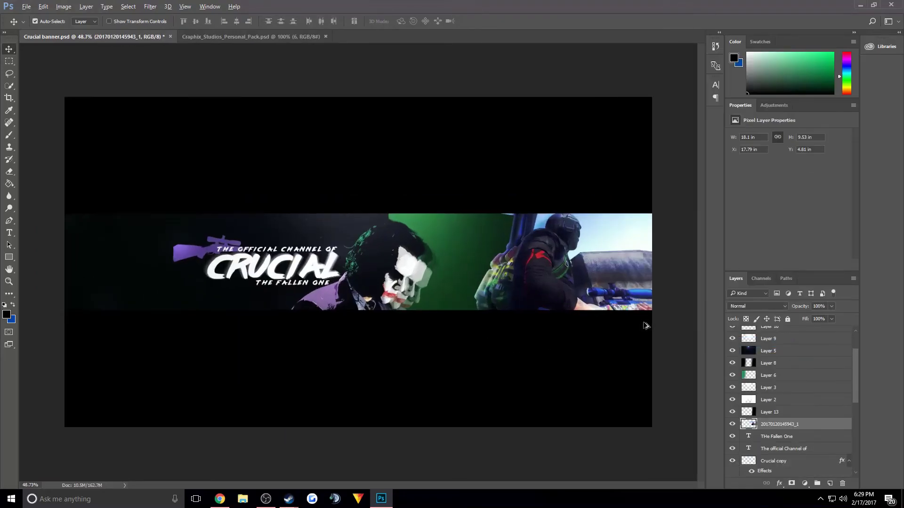
Step: Discard a trial path, set the soldier layer to 70% opacity, and duplicate it
scroll(536, 246, "up", 10)
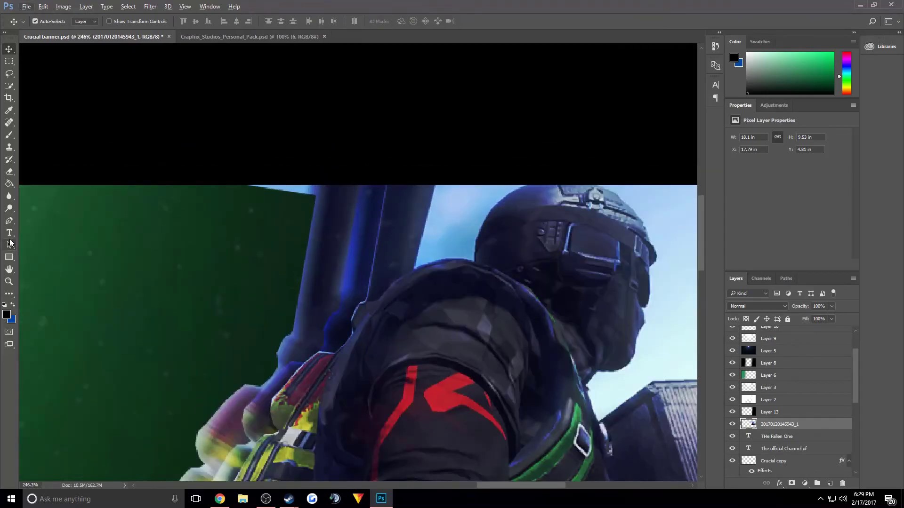
key("p")
left_click_drag(342, 218, 351, 156)
key("Escape")
scroll(649, 377, "down", 5)
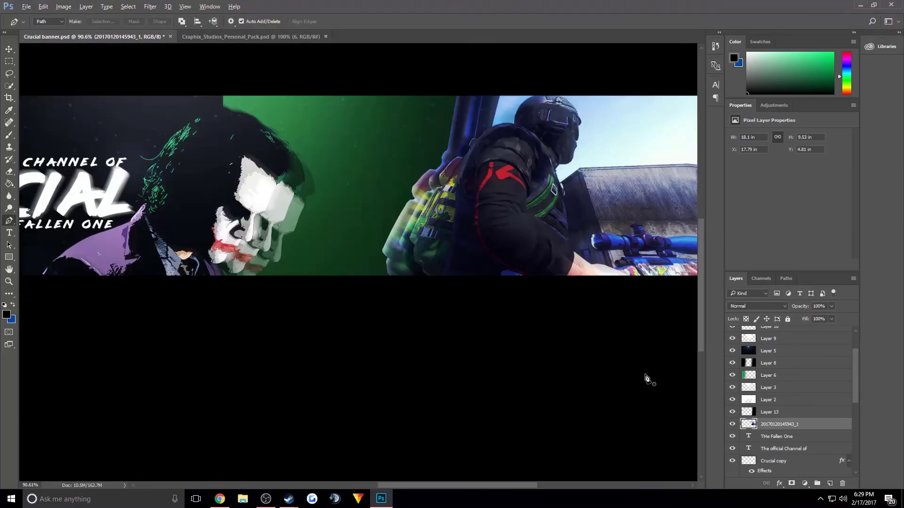
scroll(647, 379, "down", 5)
type("42")
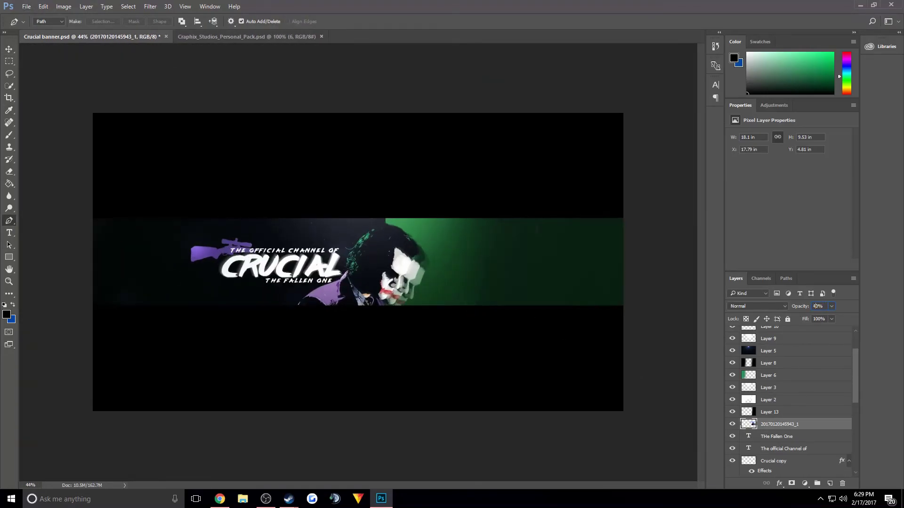
type("70")
key("Return")
key("v")
key("ctrl+minus")
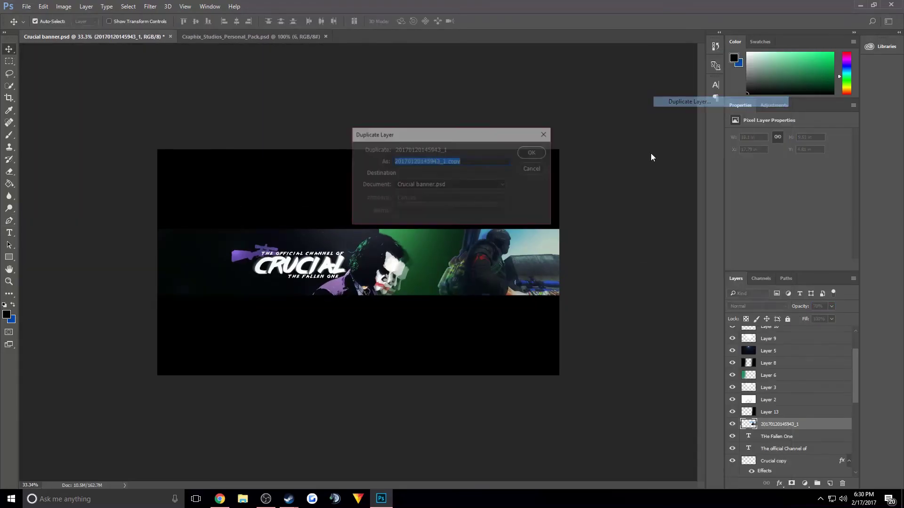
key("Return")
Step: Apply a 43-pixel Motion Blur to the soldier copy and set it to 45% opacity
left_click(151, 6)
left_click(305, 179)
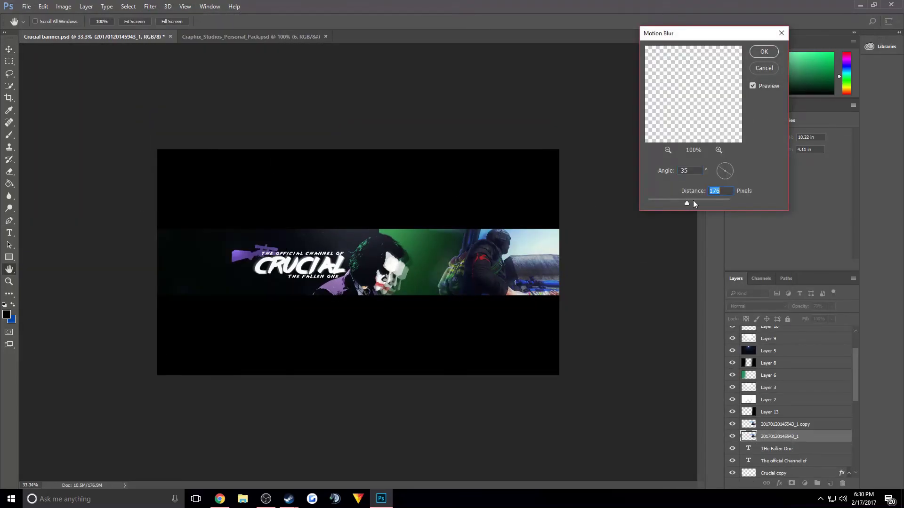
left_click_drag(693, 200, 666, 201)
key("Return")
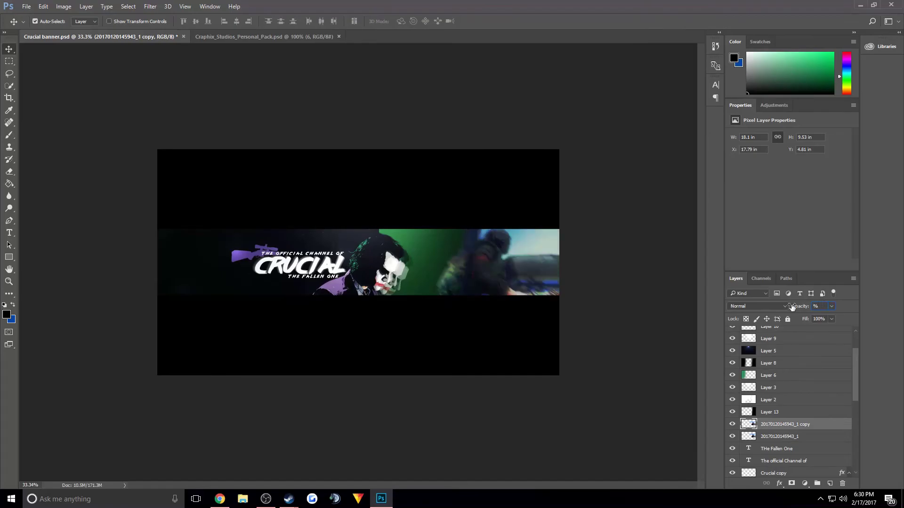
type("3")
key("t")
scroll(317, 261, "up", 2)
type("ASURVIVOR")
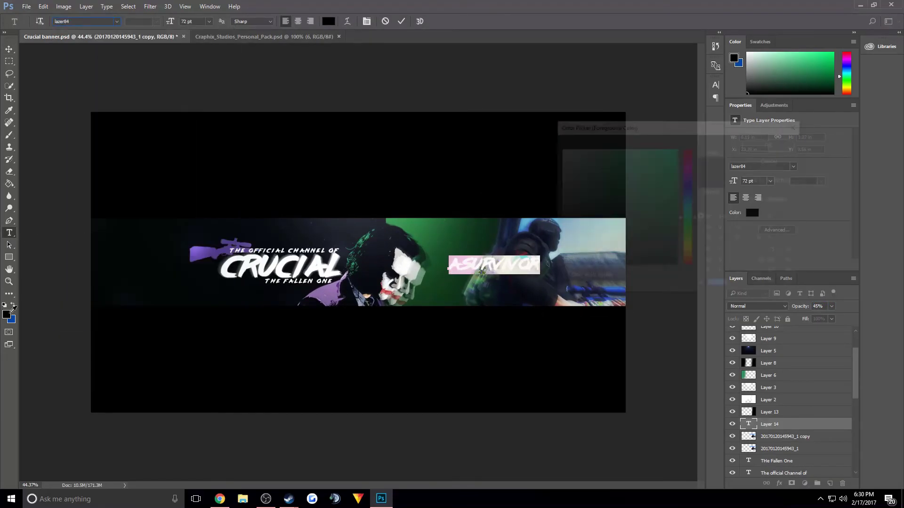
Step: Commit the white A Survivor text, adjust its horizontal scale, and shrink it
key("ctrl+t")
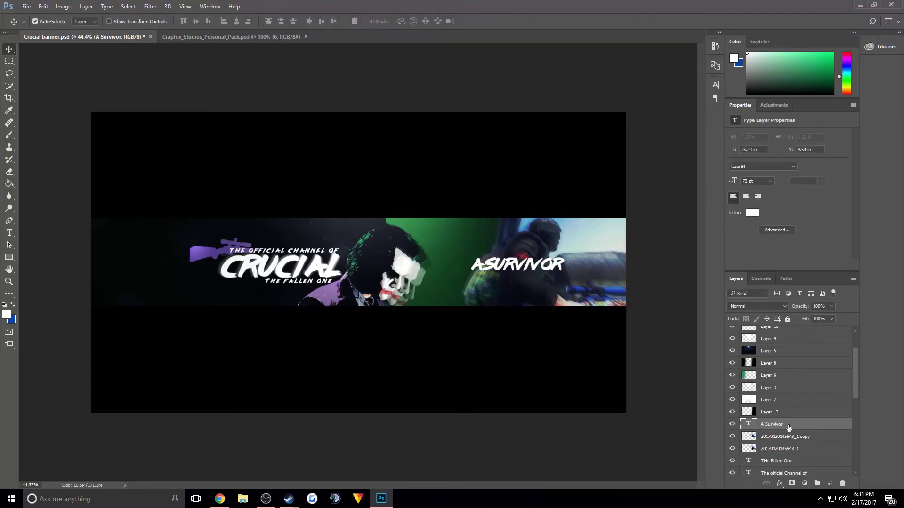
left_click(715, 84)
left_click(670, 135)
left_click(689, 81)
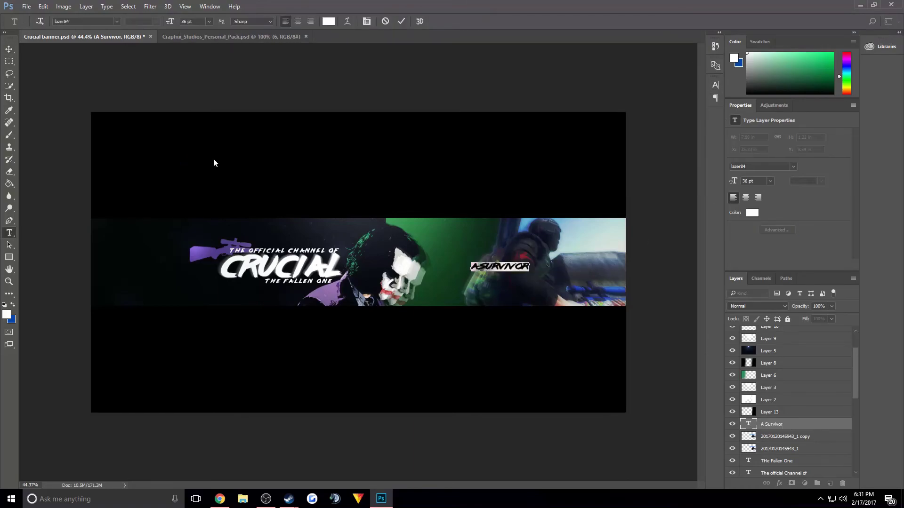
key("ctrl+t")
mouse_move(588, 278)
left_mouse_down()
mouse_move(579, 284)
mouse_move(548, 269)
left_mouse_up()
key("Return")
Step: Retype the text as C R N in white lazer84
key("ctrl+t")
key("Return")
double_click(749, 424)
key("ctrl+Return")
key("ctrl+t")
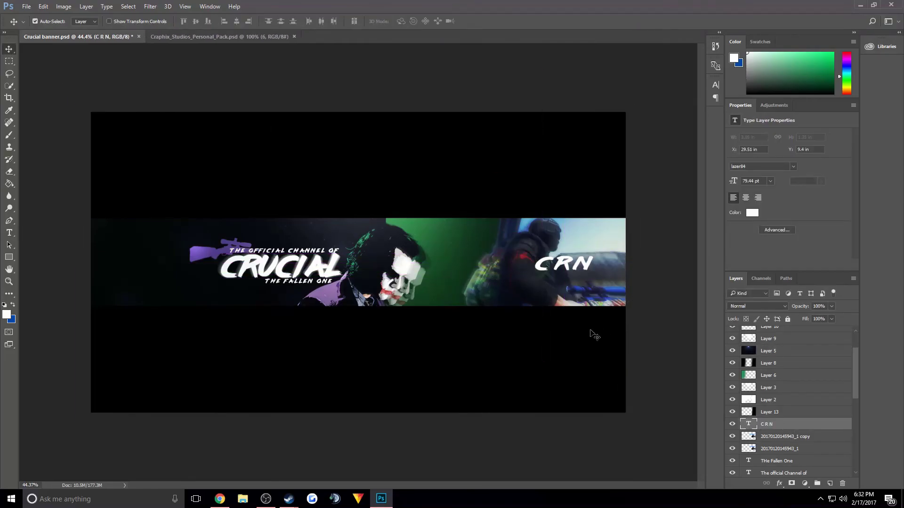